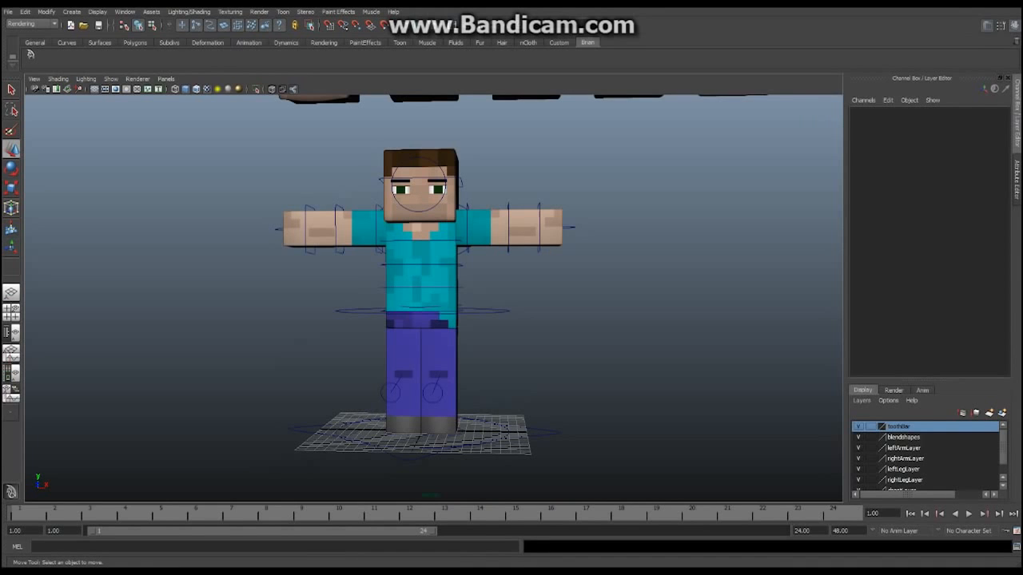
Orbit and zoom around the Steve character to inspect it from several angles
left_click_drag(359, 320, 324, 337, "alt")
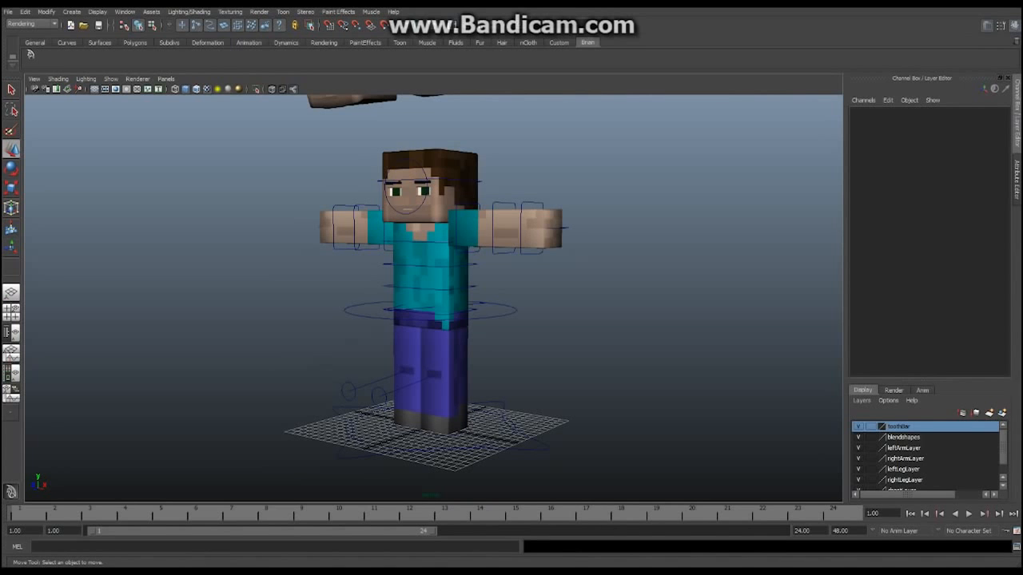
left_click_drag(375, 320, 498, 314, "alt")
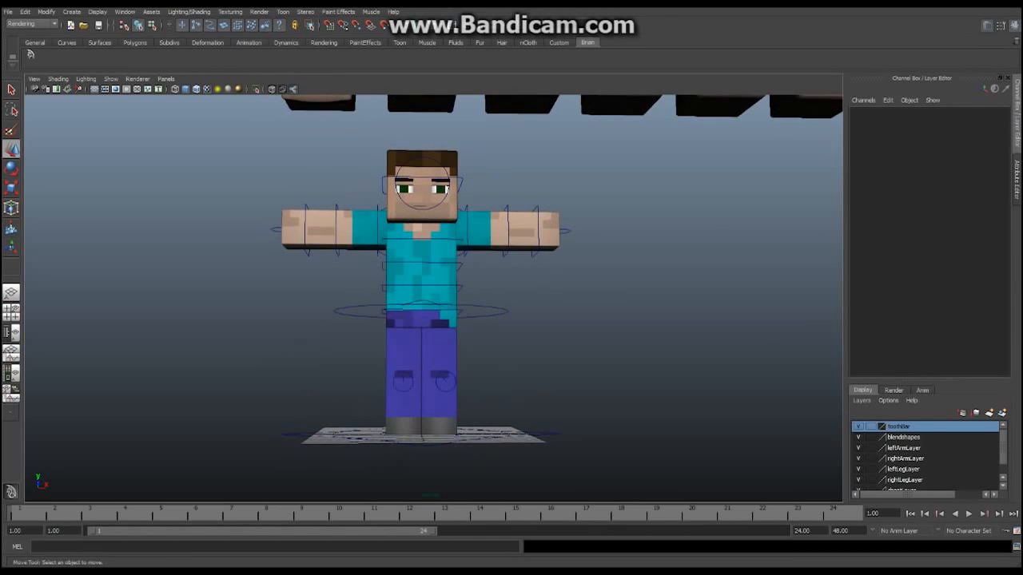
scroll(498, 313, "down", 3)
middle_click_drag(499, 313, 496, 344, "alt")
left_click_drag(497, 343, 565, 353, "alt")
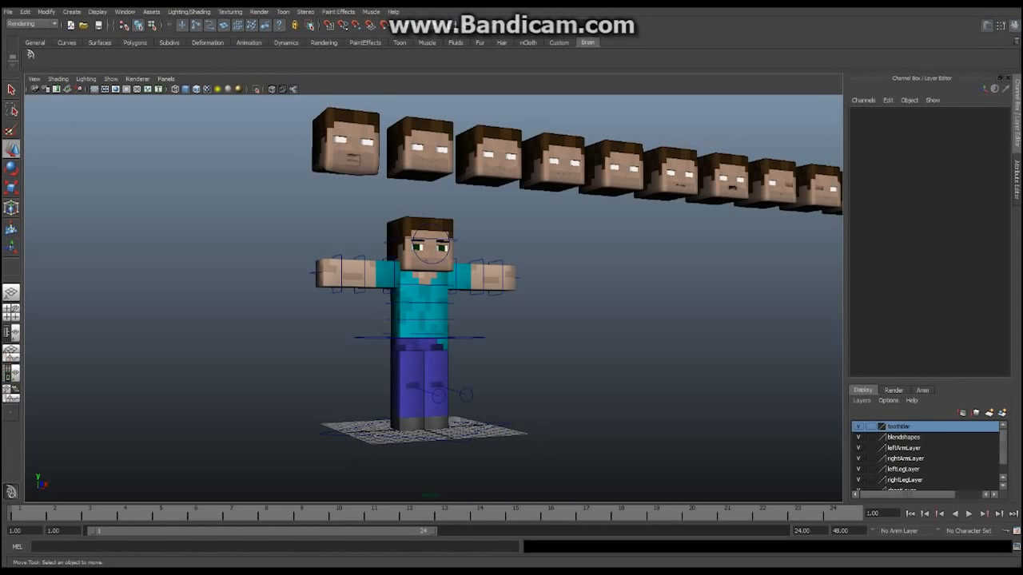
left_click_drag(551, 352, 609, 382, "alt")
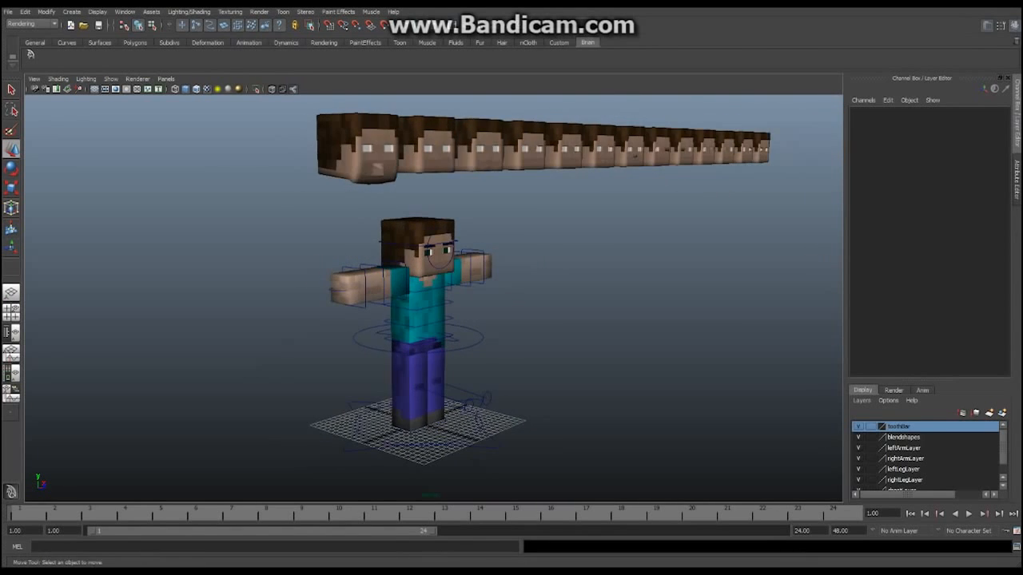
right_click_drag(479, 344, 551, 343, "alt")
middle_click_drag(551, 343, 567, 308, "alt")
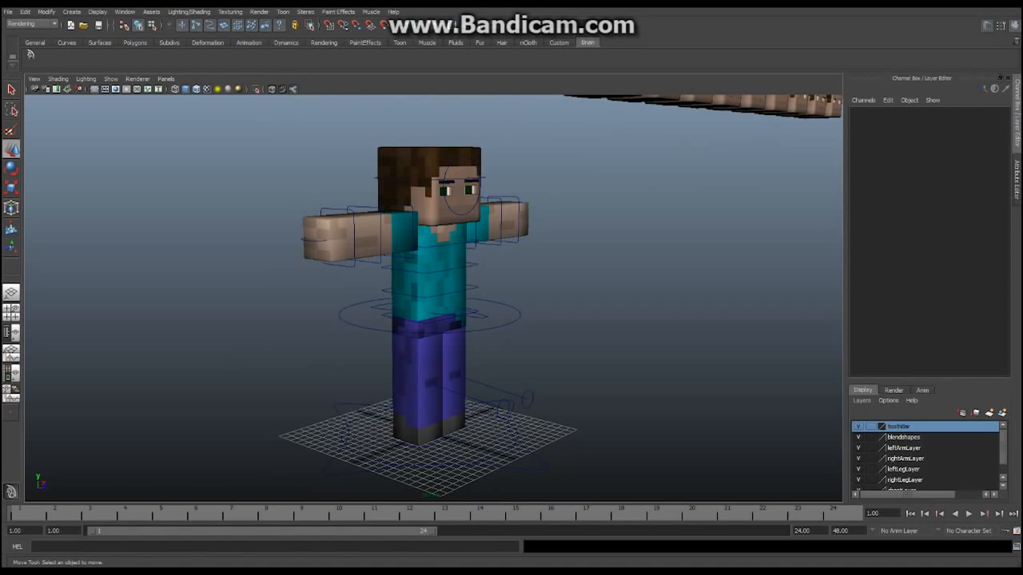
left_click_drag(528, 351, 356, 331, "alt")
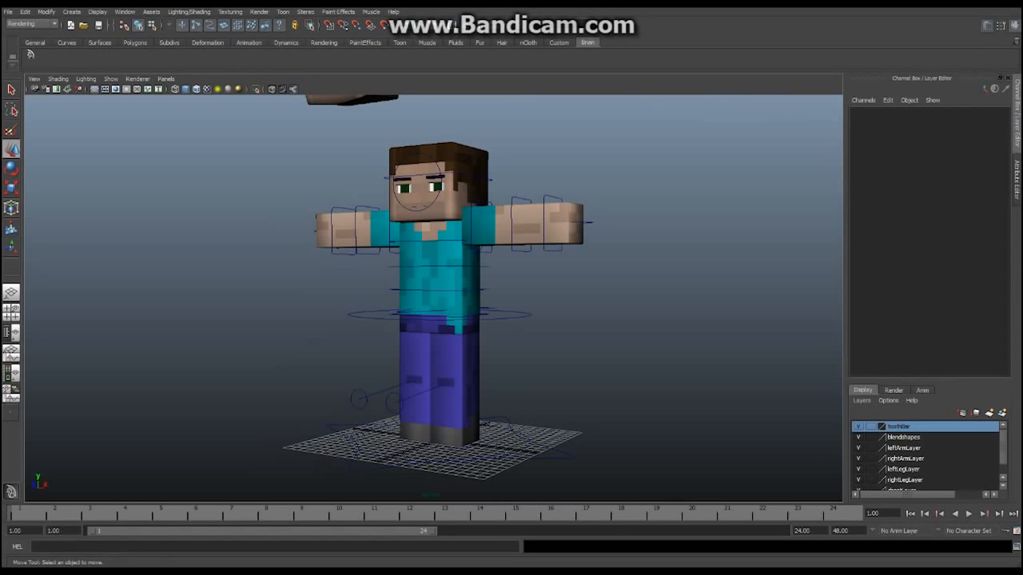
scroll(433, 298, "down", 3)
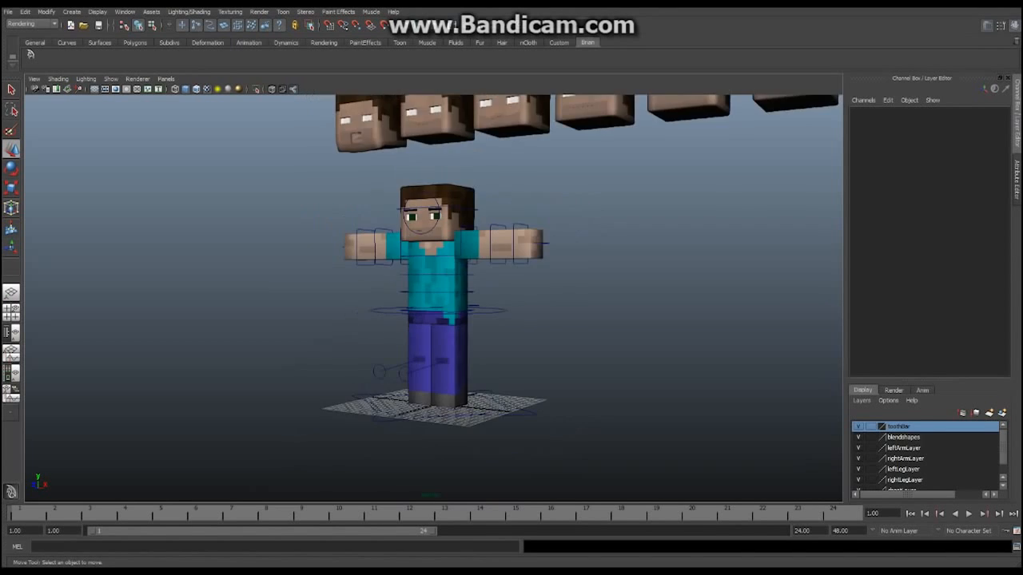
left_click_drag(367, 320, 416, 338, "alt")
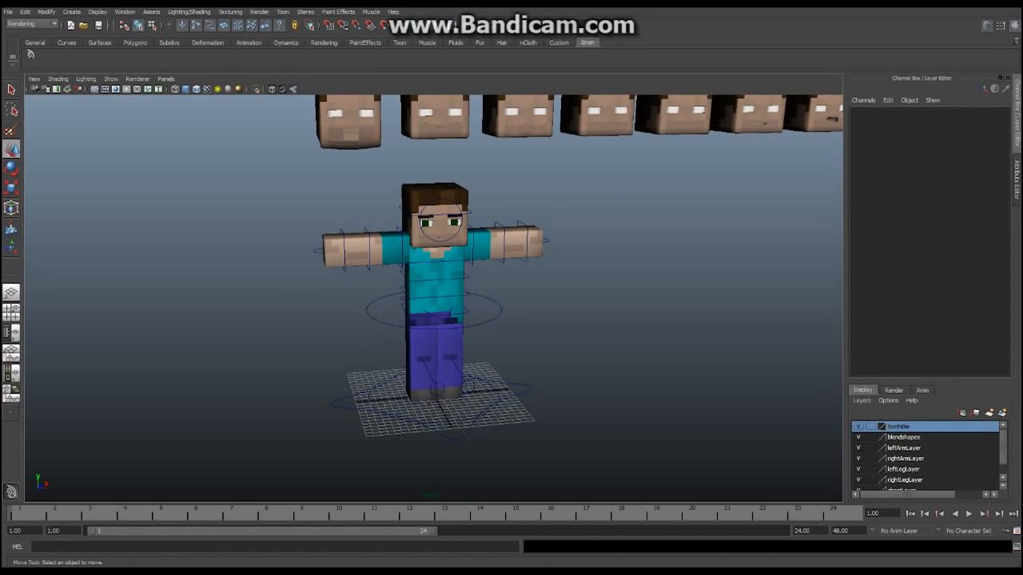
mouse_move(416, 338)
left_mouse_down("alt")
mouse_move(323, 324)
mouse_move(332, 303)
mouse_move(337, 320)
mouse_move(403, 337)
left_mouse_up("alt")
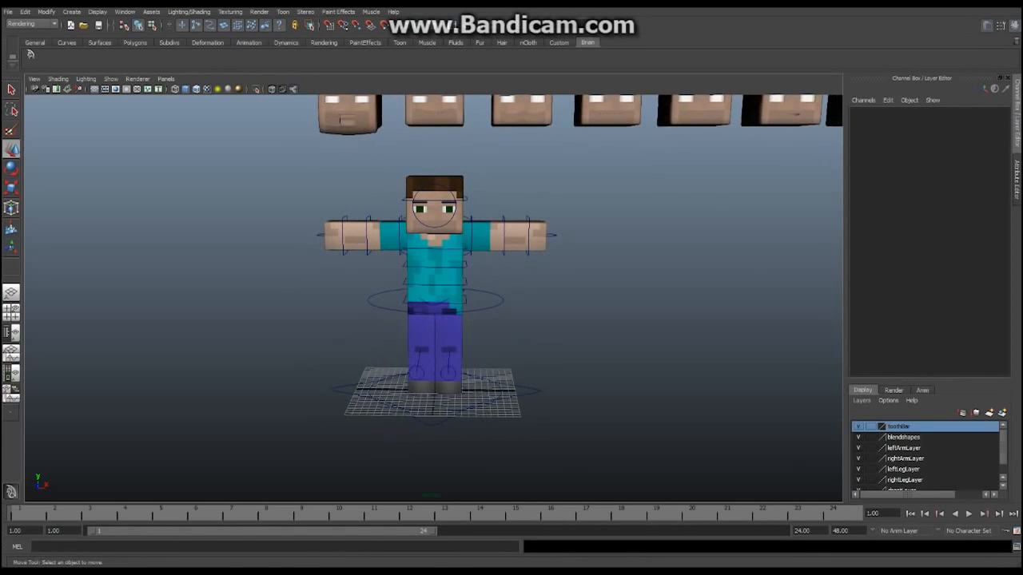
middle_click_drag(403, 337, 424, 359, "alt")
left_click_drag(424, 359, 473, 350, "alt")
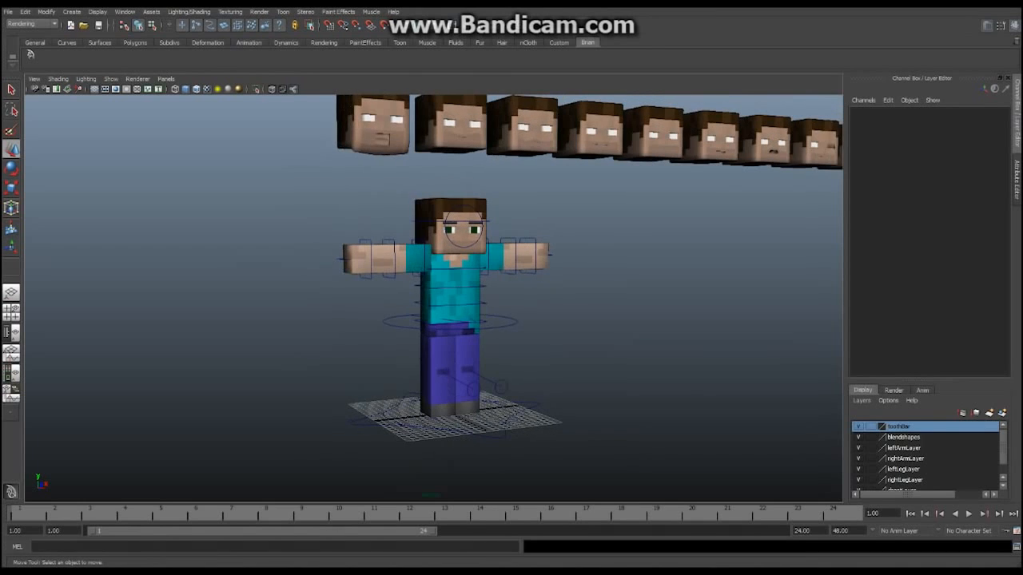
middle_click_drag(473, 350, 537, 355, "alt")
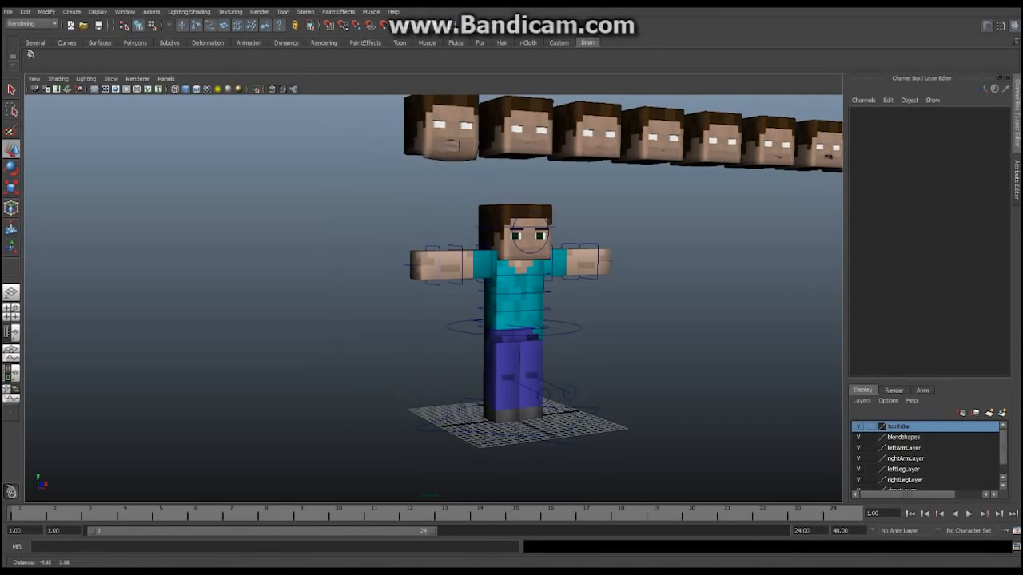
left_click_drag(537, 354, 459, 352, "alt")
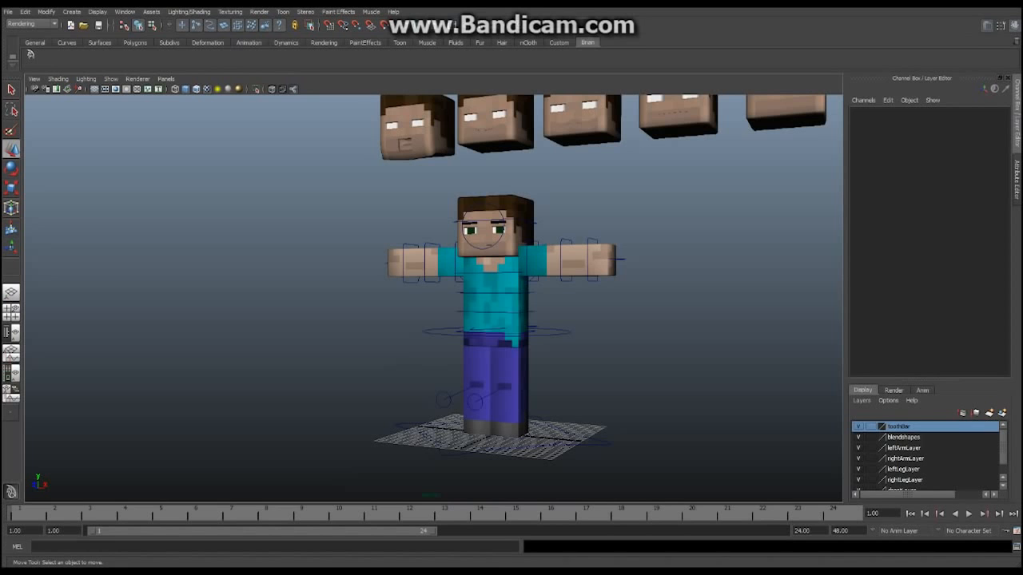
right_click_drag(459, 351, 519, 350, "alt")
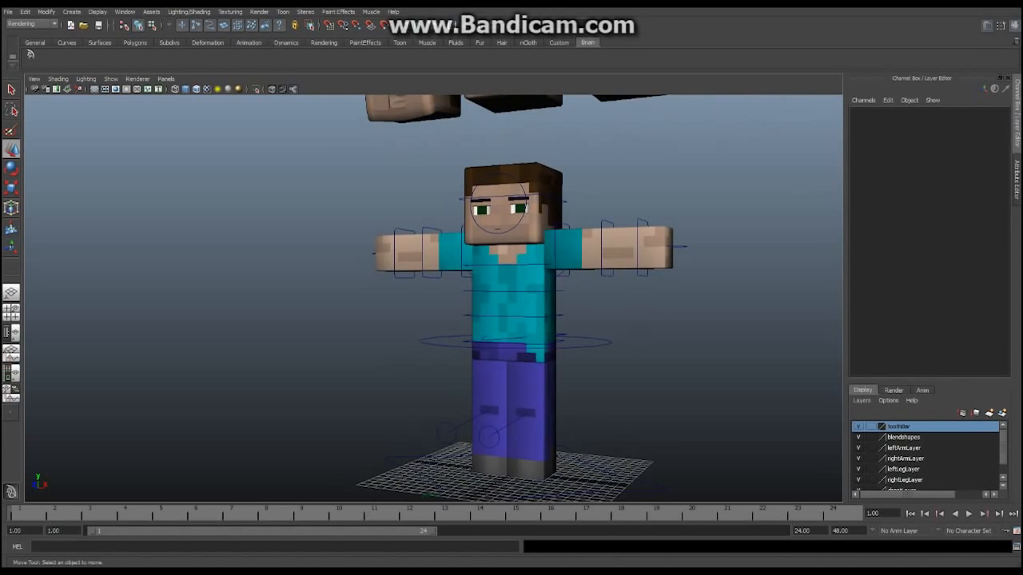
middle_click_drag(519, 350, 503, 411, "alt")
right_click_drag(503, 360, 451, 360, "alt")
middle_click_drag(488, 352, 430, 336, "alt")
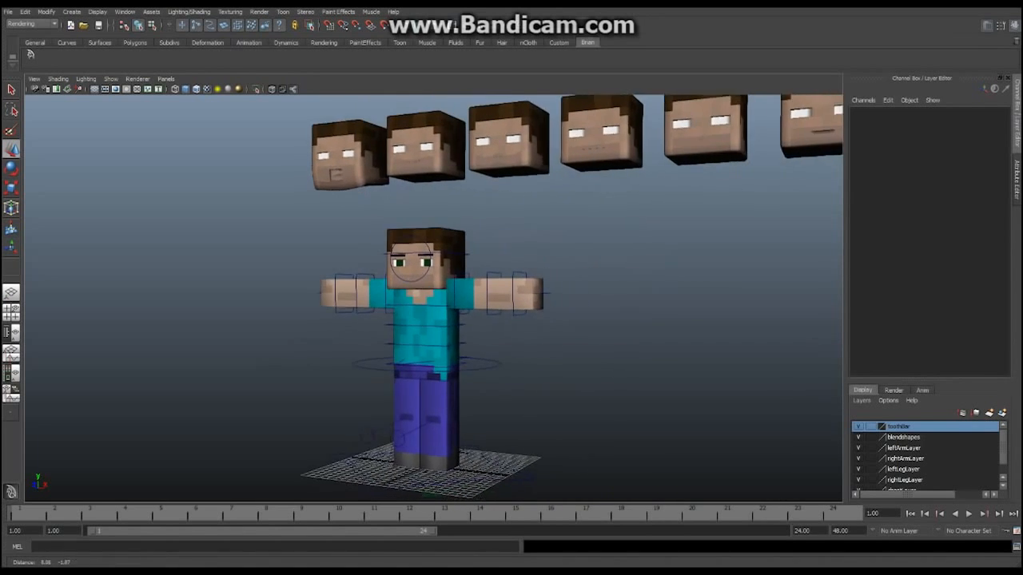
left_click_drag(430, 336, 551, 335, "alt")
middle_click_drag(519, 335, 449, 307, "alt")
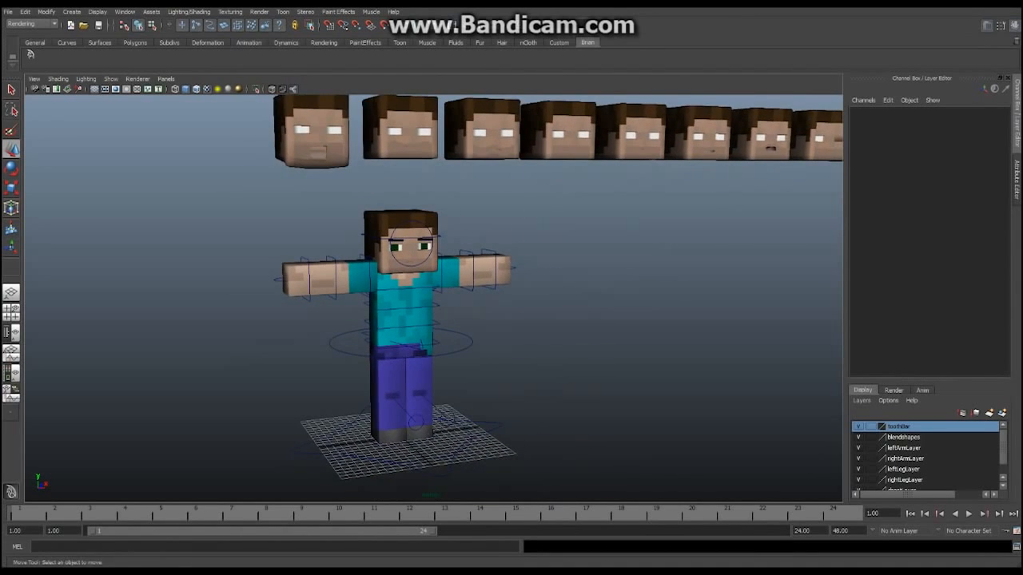
right_click_drag(449, 312, 415, 311, "alt")
left_click_drag(423, 312, 366, 285, "alt")
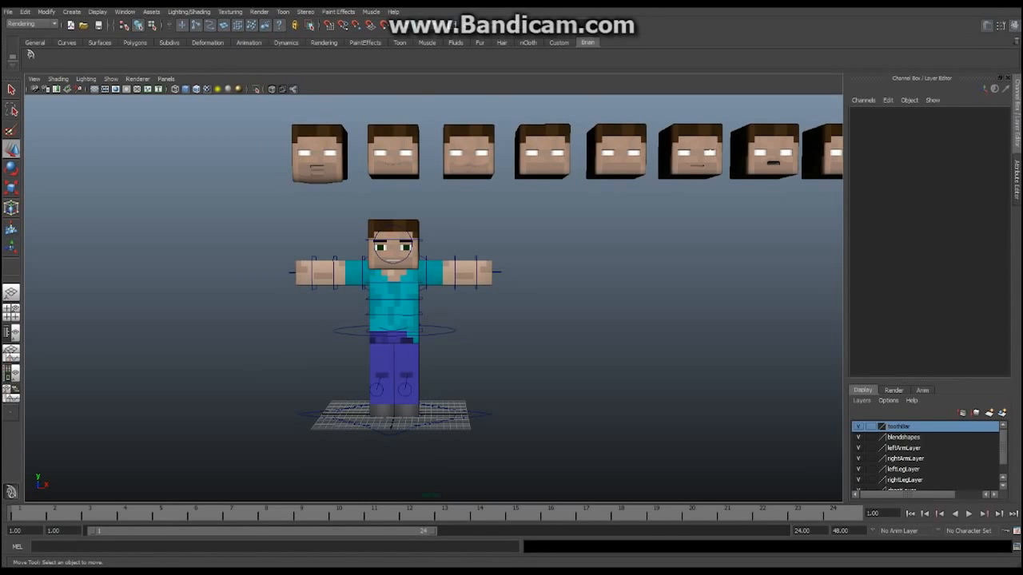
right_click_drag(367, 285, 427, 289, "alt")
left_click_drag(427, 290, 422, 289, "alt")
middle_click_drag(422, 289, 463, 273, "alt")
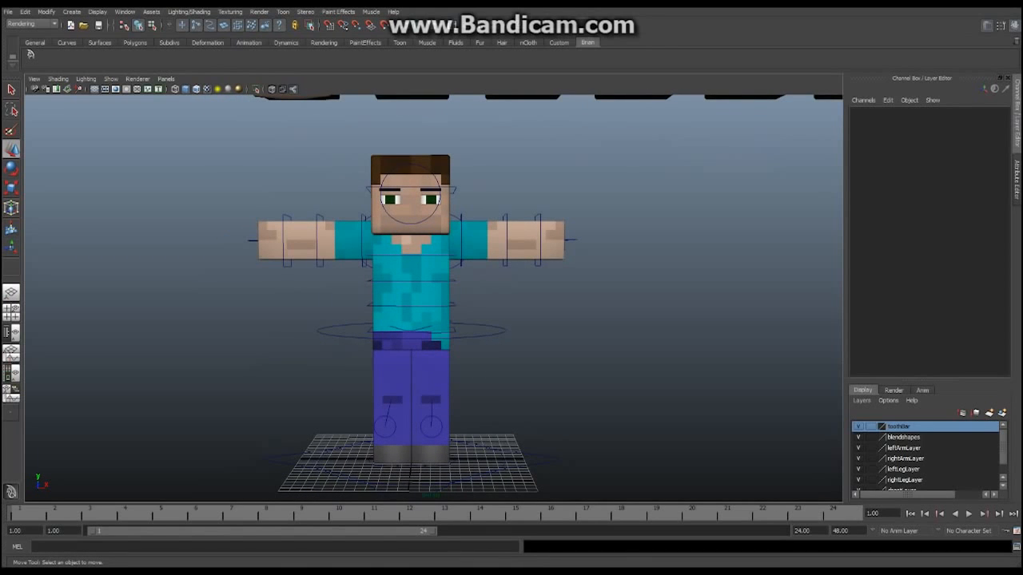
middle_click_drag(463, 273, 469, 327, "alt")
right_click_drag(469, 327, 401, 324, "alt")
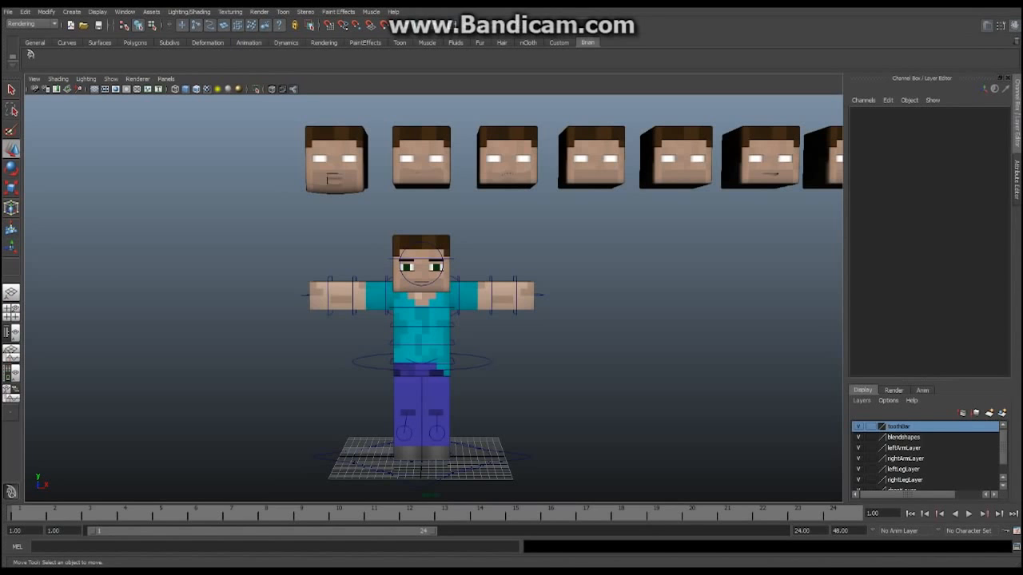
middle_click_drag(431, 304, 453, 276, "alt")
left_click_drag(453, 275, 368, 285, "alt")
middle_click_drag(367, 284, 305, 310, "alt")
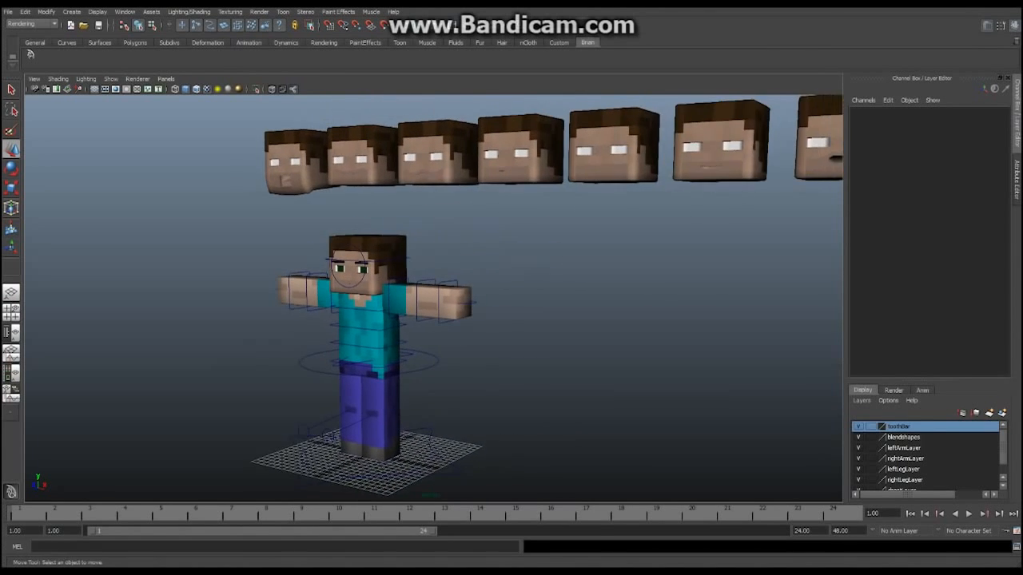
scroll(433, 298, "down", 2)
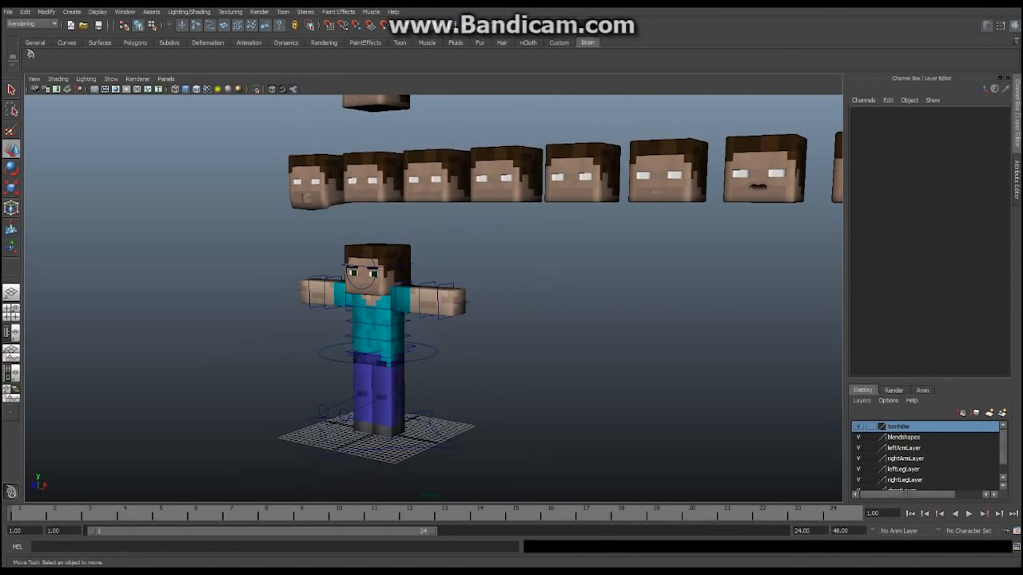
middle_click_drag(375, 319, 384, 294, "alt")
right_click_drag(384, 294, 455, 294, "alt")
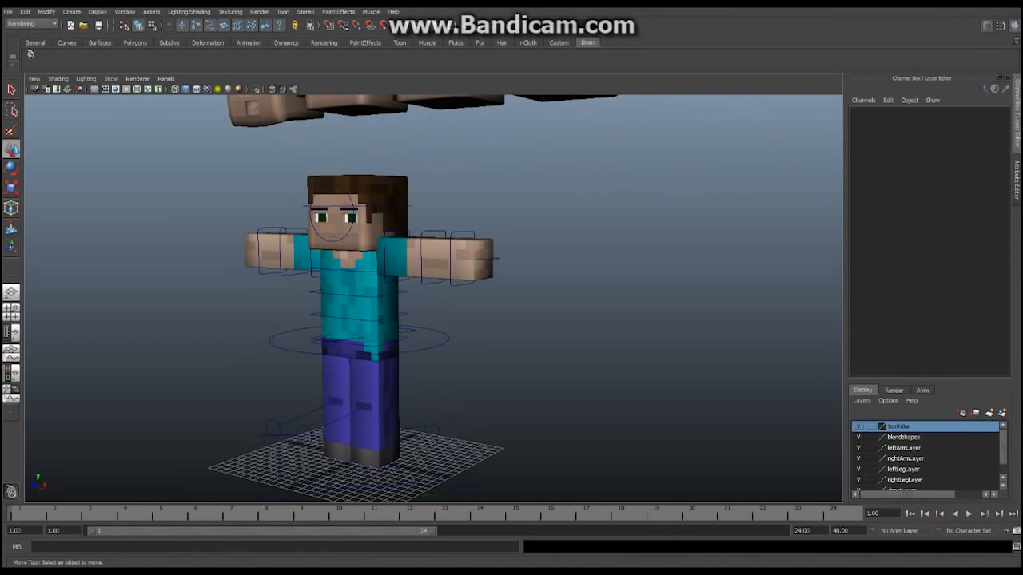
middle_click_drag(375, 320, 393, 287, "alt")
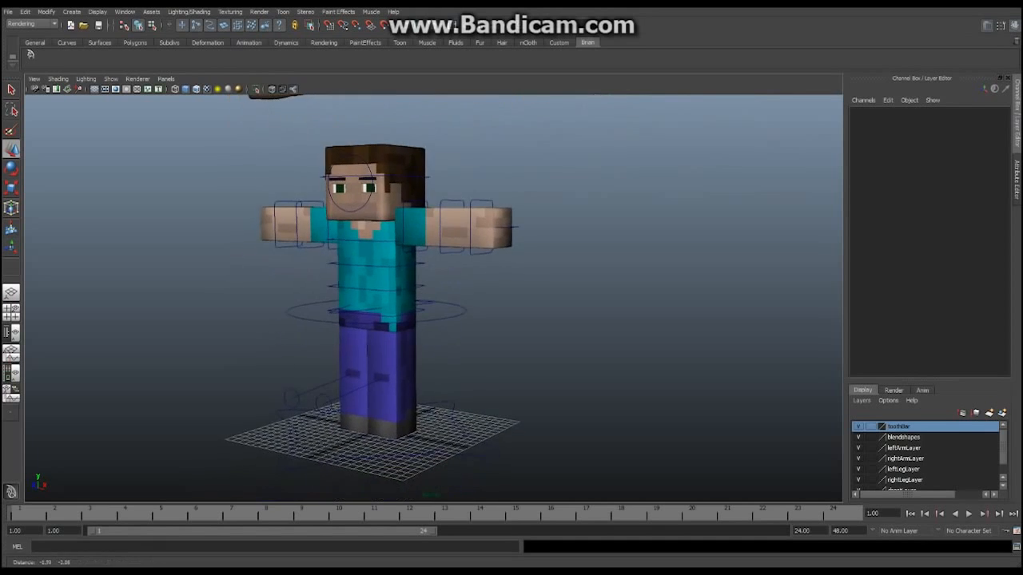
scroll(433, 298, "down", 2)
left_click_drag(393, 287, 500, 275, "alt")
middle_click_drag(500, 276, 492, 295, "alt")
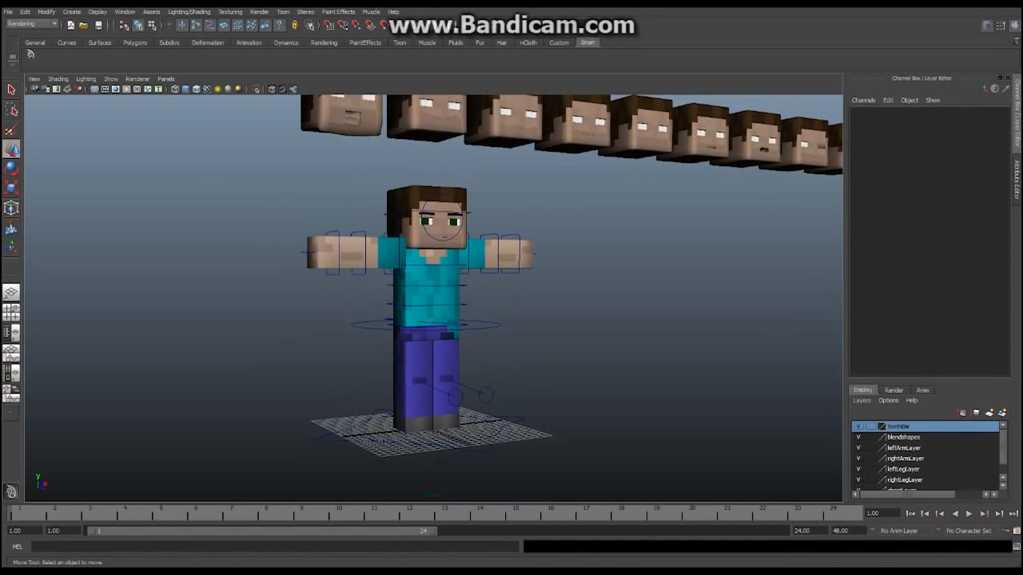
left_click_drag(492, 295, 447, 308, "alt")
middle_click_drag(448, 308, 441, 284, "alt")
right_click_drag(440, 284, 523, 284, "alt")
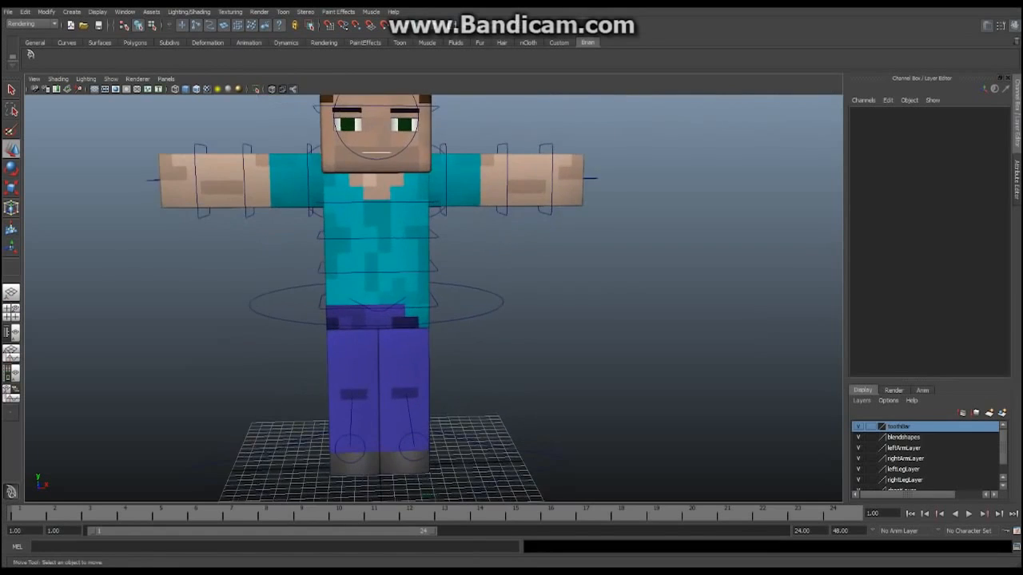
middle_click_drag(524, 285, 544, 266, "alt")
right_click_drag(544, 266, 513, 266, "alt")
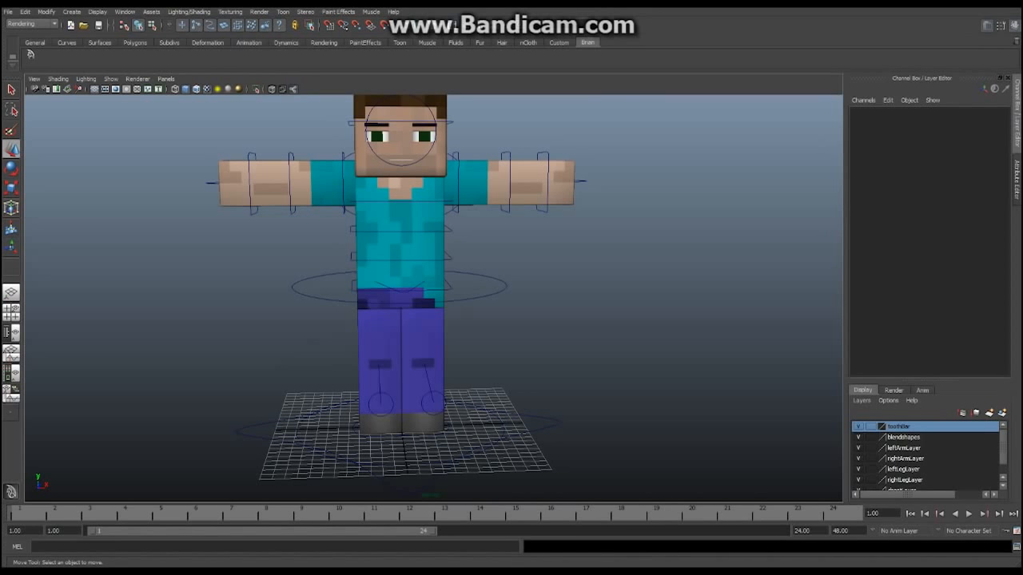
middle_click_drag(513, 266, 518, 217, "alt")
right_click_drag(518, 217, 566, 218, "alt")
middle_click_drag(565, 217, 566, 280, "alt")
right_click_drag(566, 279, 513, 280, "alt")
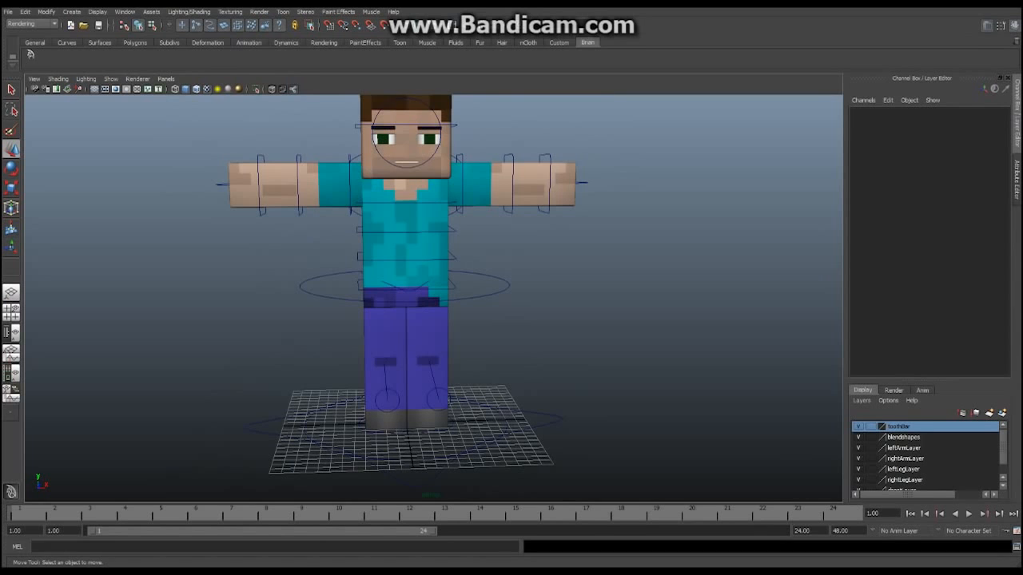
Select cnt_foot_L, then raise the left foot and move it forward, bending the knee
left_click(461, 394)
left_click_drag(461, 394, 319, 391, "alt")
left_click_drag(392, 355, 391, 327)
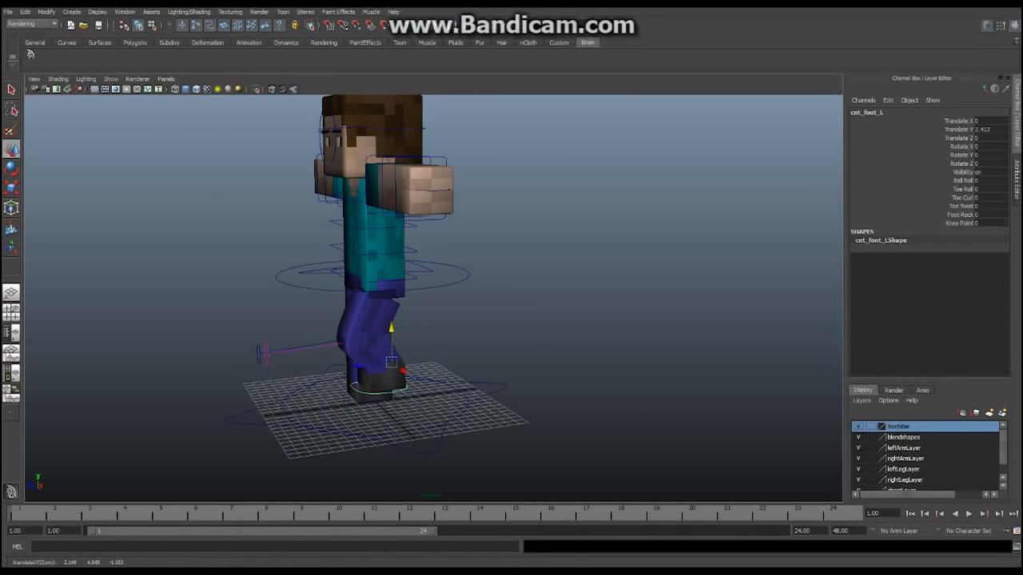
left_click_drag(357, 367, 259, 352)
From a low side view, slide the foot along Z, then undo so the leg straightens
right_click_drag(259, 352, 323, 357, "alt")
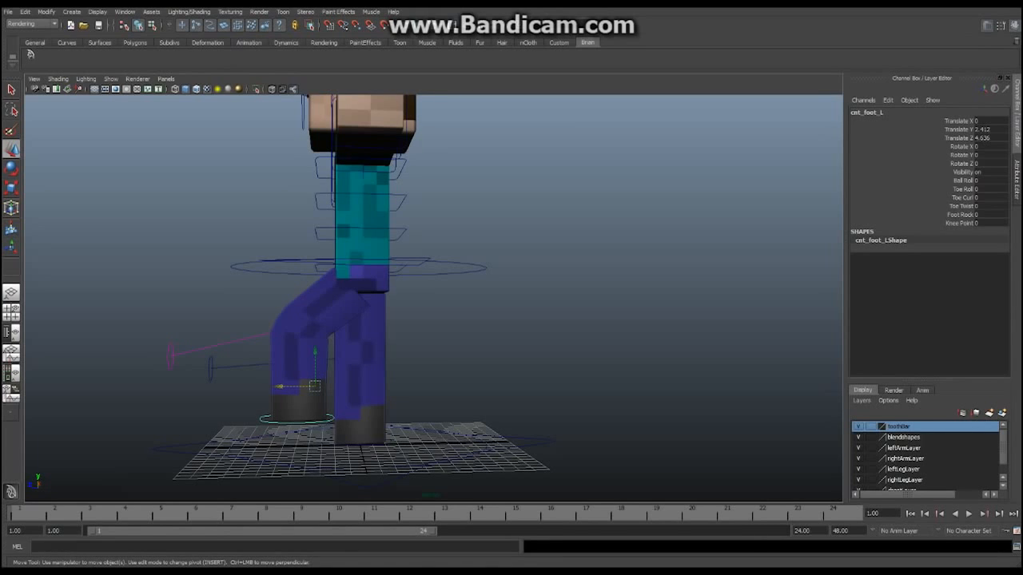
left_click_drag(323, 357, 587, 355, "alt")
middle_click_drag(588, 356, 537, 357, "alt")
right_click_drag(536, 357, 611, 359, "alt")
middle_click_drag(611, 359, 591, 305, "alt")
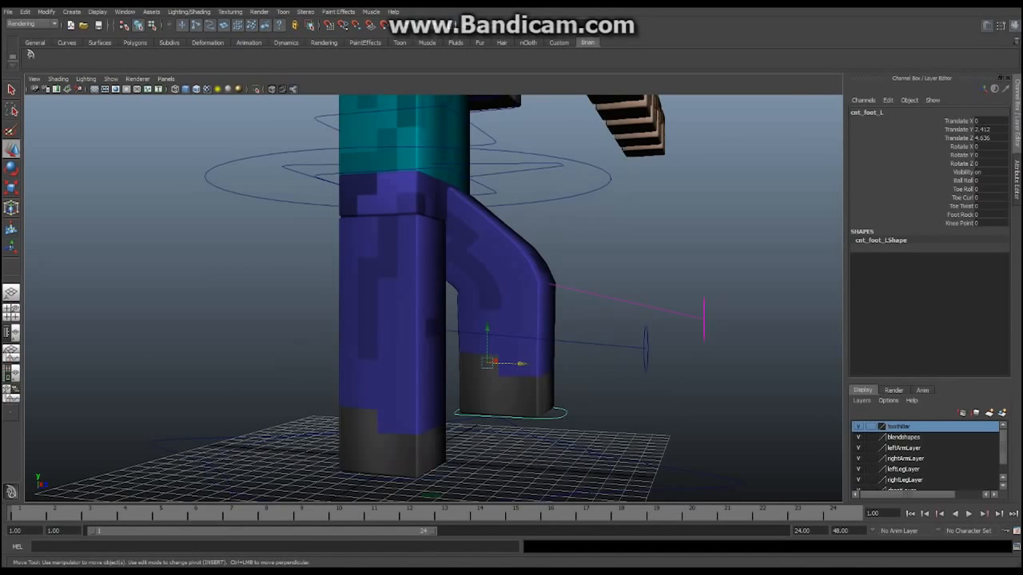
left_click_drag(591, 305, 588, 299, "alt")
right_click_drag(588, 299, 554, 302, "alt")
left_click_drag(554, 302, 304, 302, "alt")
middle_click_drag(304, 302, 352, 308, "alt")
right_click_drag(352, 308, 404, 310, "alt")
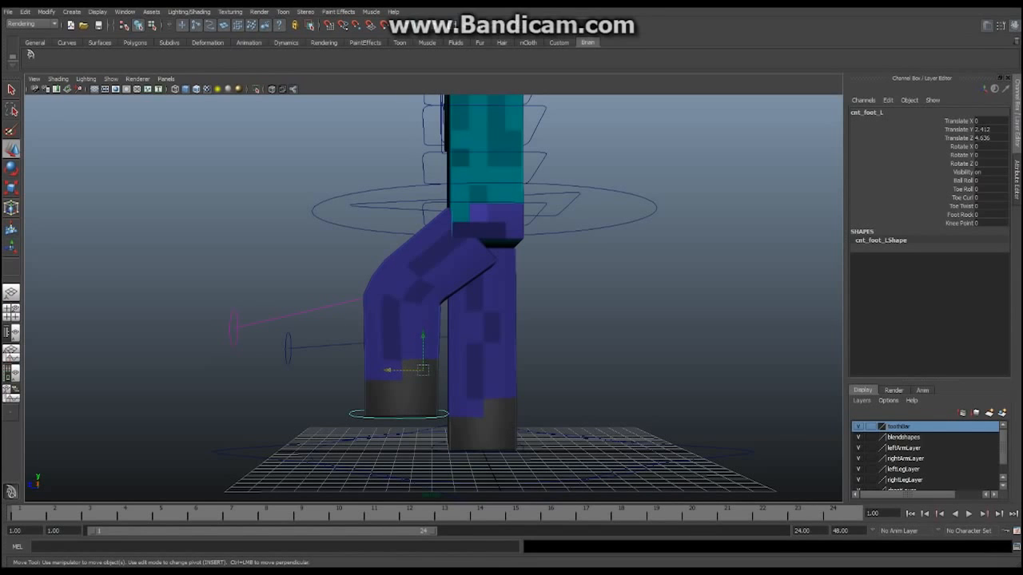
left_click_drag(388, 370, 473, 325)
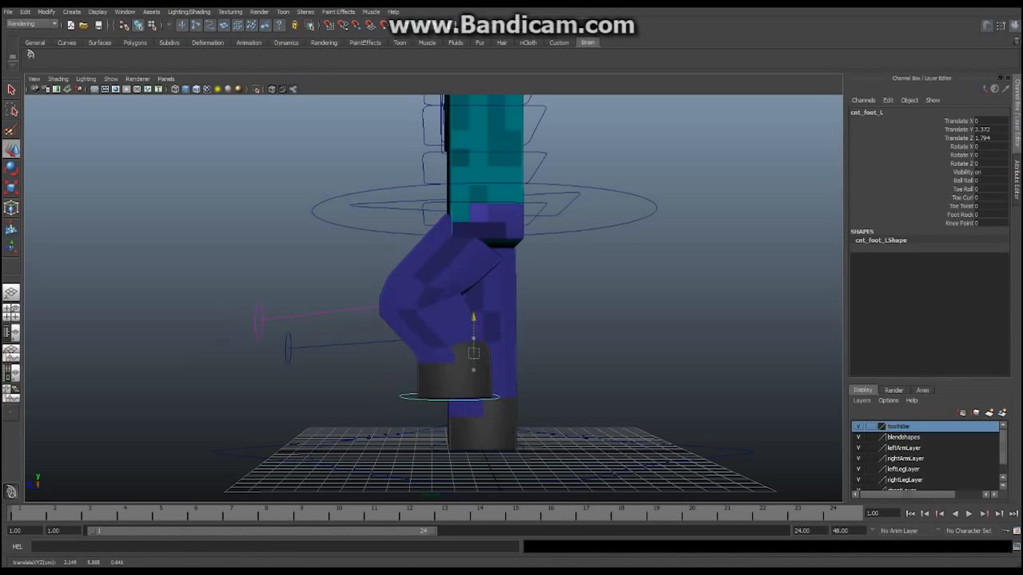
key("ctrl+z")
key("ctrl+z")
key("ctrl+z")
key("ctrl+z")
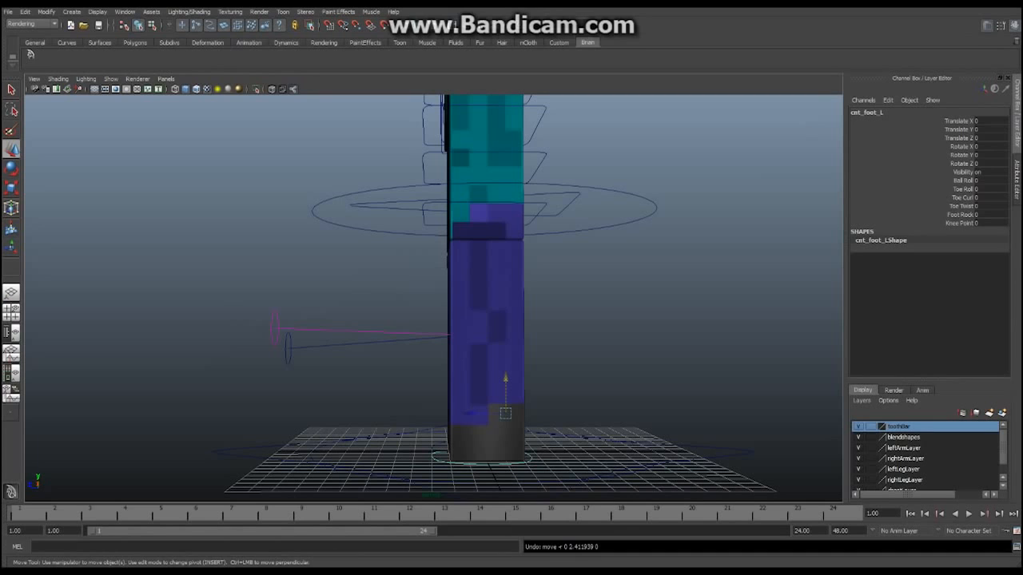
left_click(963, 180)
middle_click_drag(559, 319, 610, 320)
key("ctrl+z")
left_click(963, 189)
key("ctrl+z")
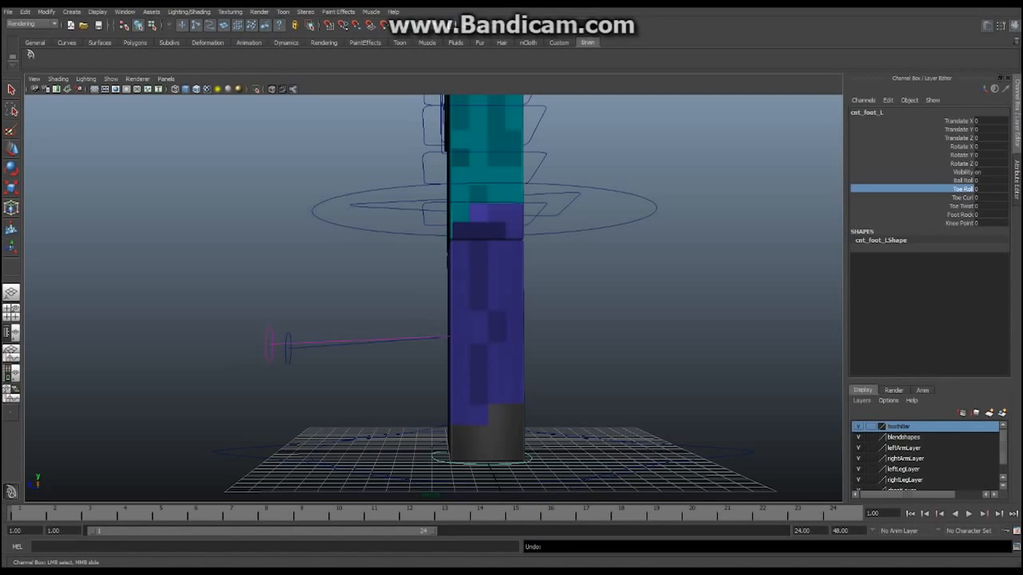
left_click(961, 197)
middle_click_drag(560, 319, 522, 320)
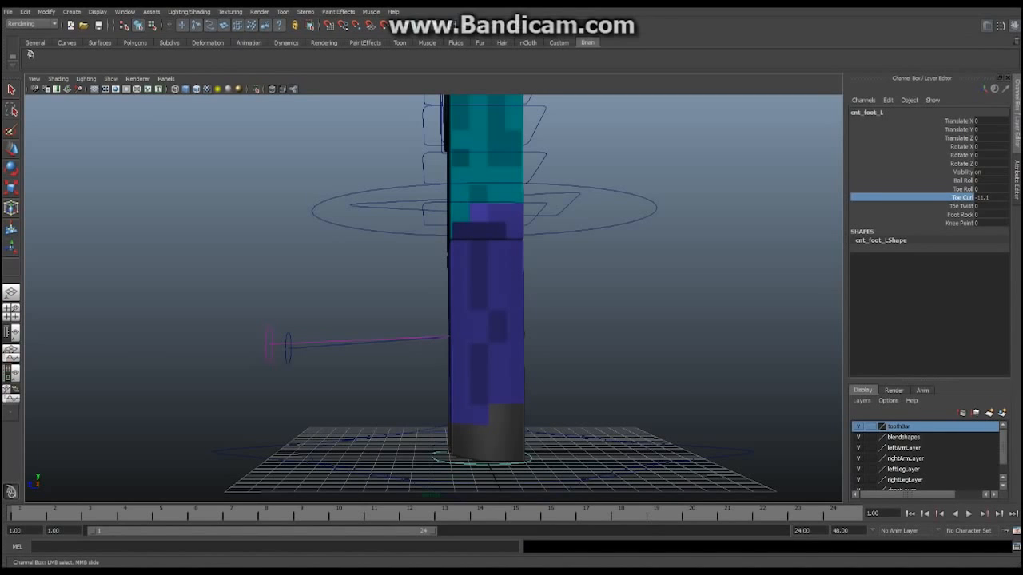
key("ctrl+z")
left_click(960, 214)
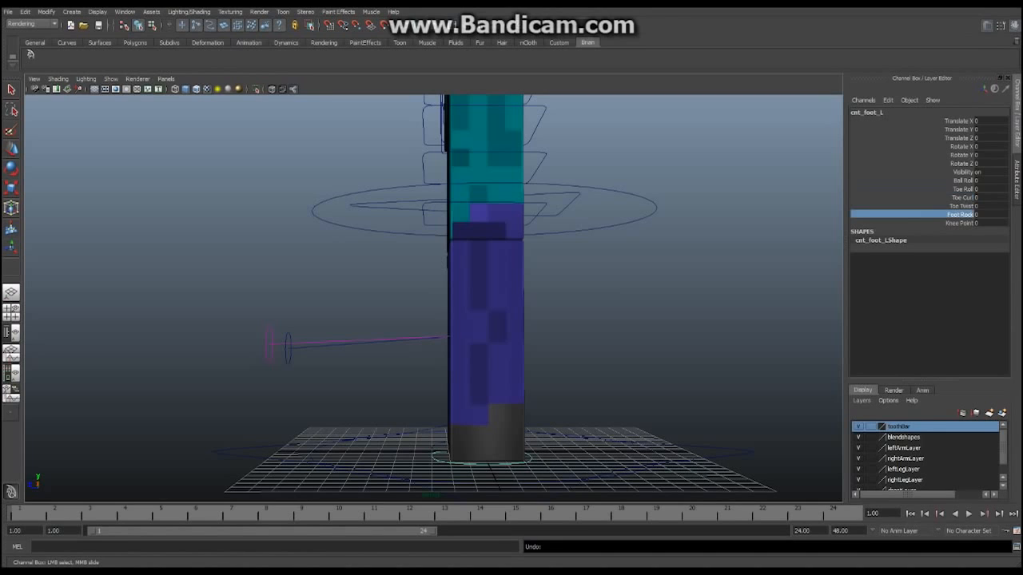
middle_click_drag(559, 320, 552, 320)
key("ctrl+z")
key("ctrl+z")
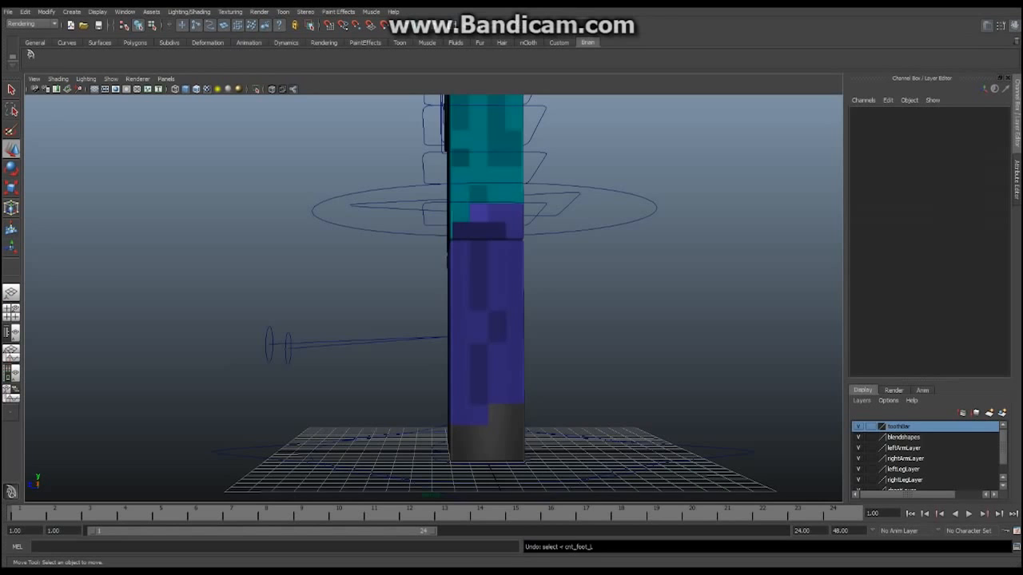
Frame the full character, move cnt_pv_leg_L to Translate X 5.802, then undo it
scroll(479, 304, "down", 3)
left_click_drag(384, 296, 527, 307, "alt")
middle_click_drag(416, 320, 507, 290, "alt")
left_click_drag(495, 292, 503, 311, "alt")
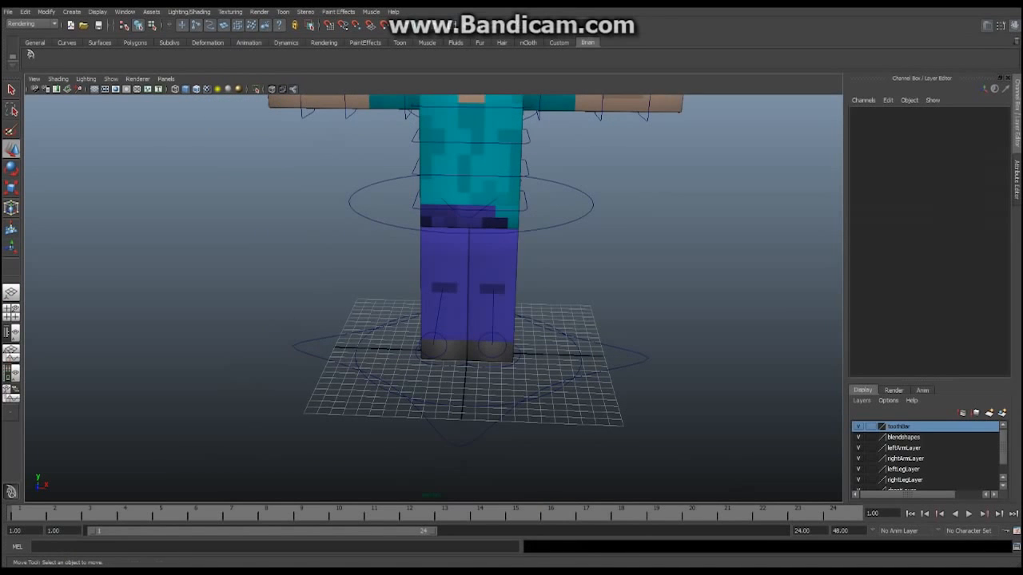
middle_click_drag(504, 311, 502, 380, "alt")
scroll(503, 379, "down", 3)
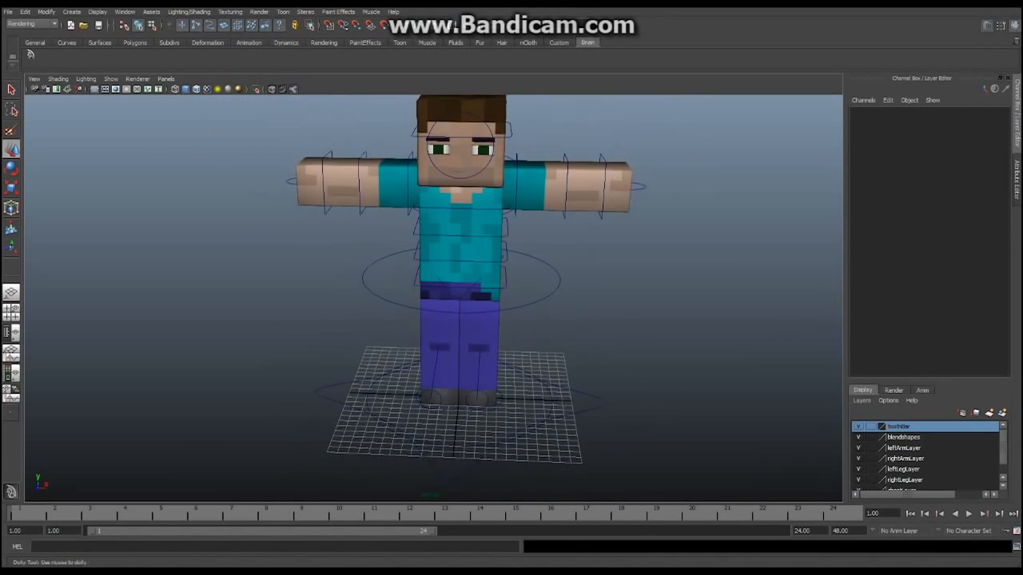
mouse_move(503, 379)
left_mouse_down("alt")
mouse_move(499, 341)
mouse_move(438, 385)
mouse_move(509, 390)
mouse_move(498, 389)
left_mouse_up("alt")
left_click(482, 367)
key("ctrl+z")
Turn the view to face the character and select cnt_Root
middle_click_drag(456, 264, 477, 316, "alt")
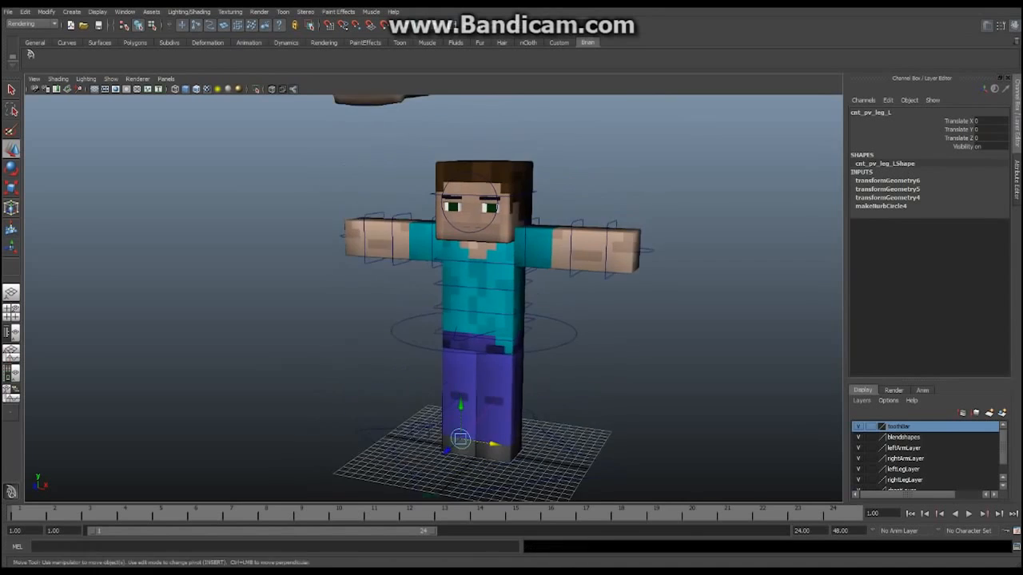
left_click_drag(477, 316, 420, 352, "alt")
scroll(516, 313, "up", 3)
left_click(505, 337)
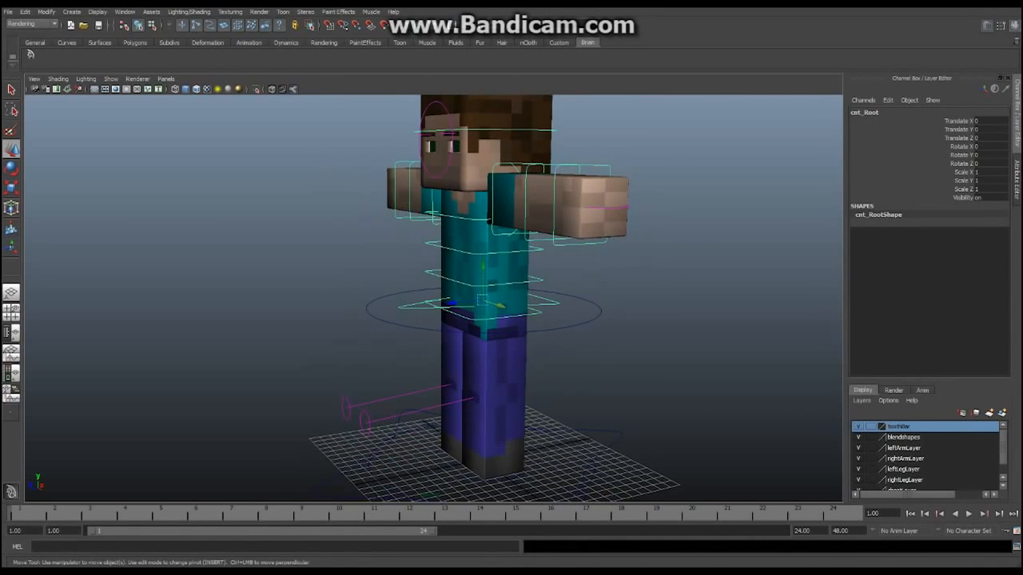
Slide cnt_Root forward along Z to bend both legs
left_click_drag(452, 303, 404, 290)
scroll(433, 298, "up", 3)
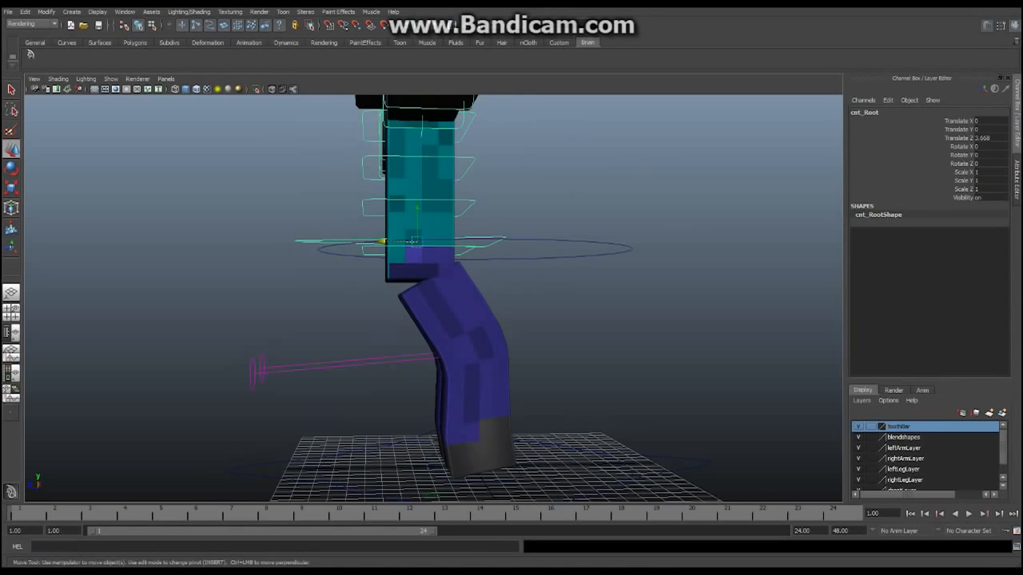
middle_click_drag(404, 289, 417, 322, "alt")
left_click_drag(394, 275, 373, 276)
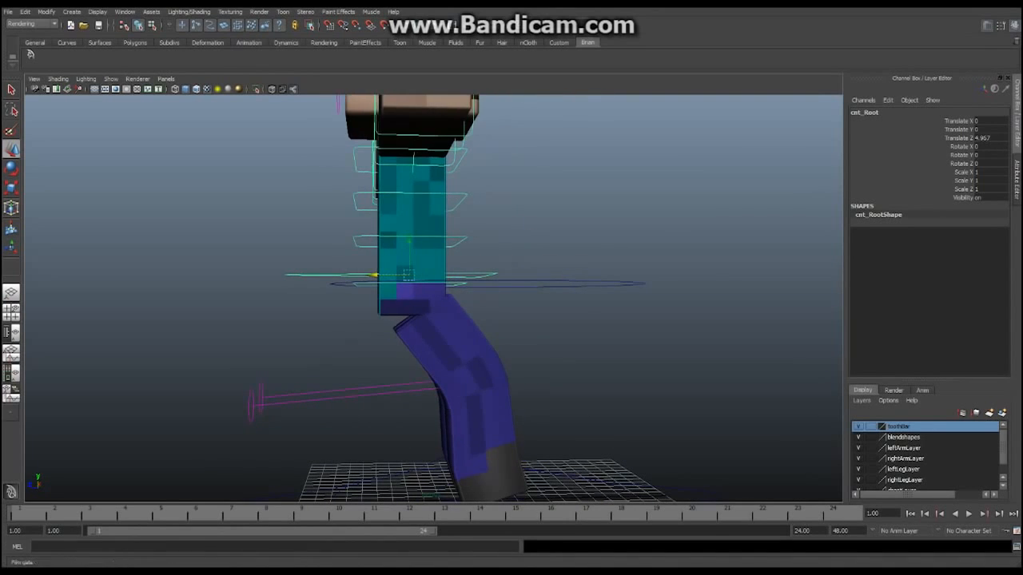
Enable Show > Joints and push the root further to watch the skeleton bend
left_click(111, 79)
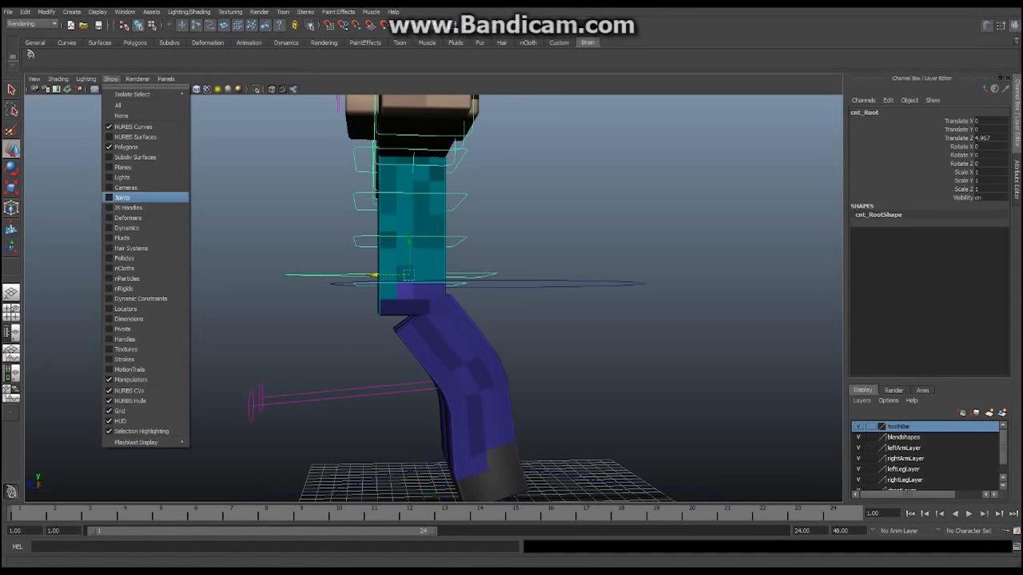
left_click(122, 198)
middle_click_drag(336, 320, 328, 240, "alt")
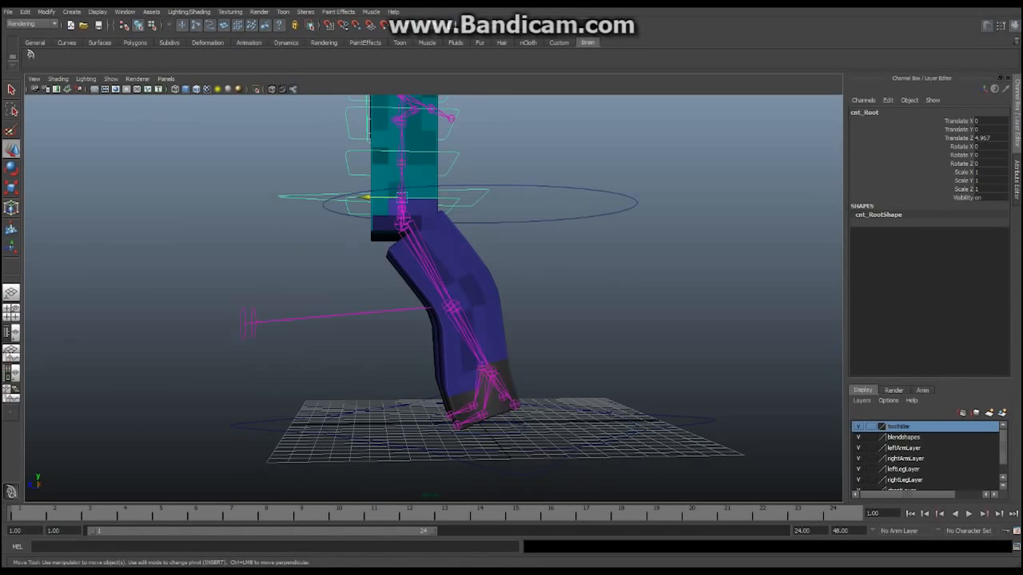
left_click_drag(364, 196, 444, 197)
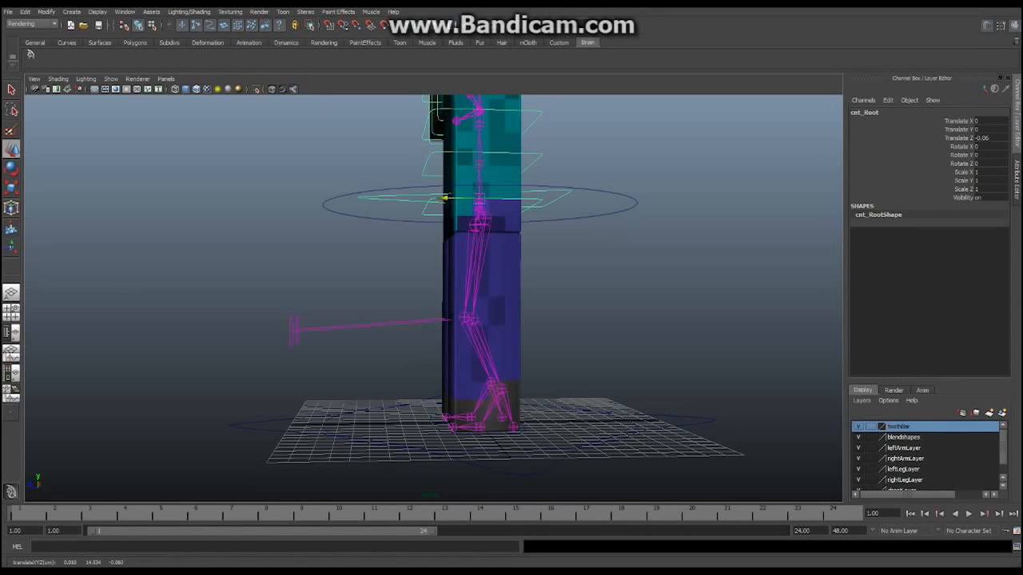
Orbit to a low side view and select leg_L to inspect the bent leg
left_click_drag(444, 197, 603, 190, "alt")
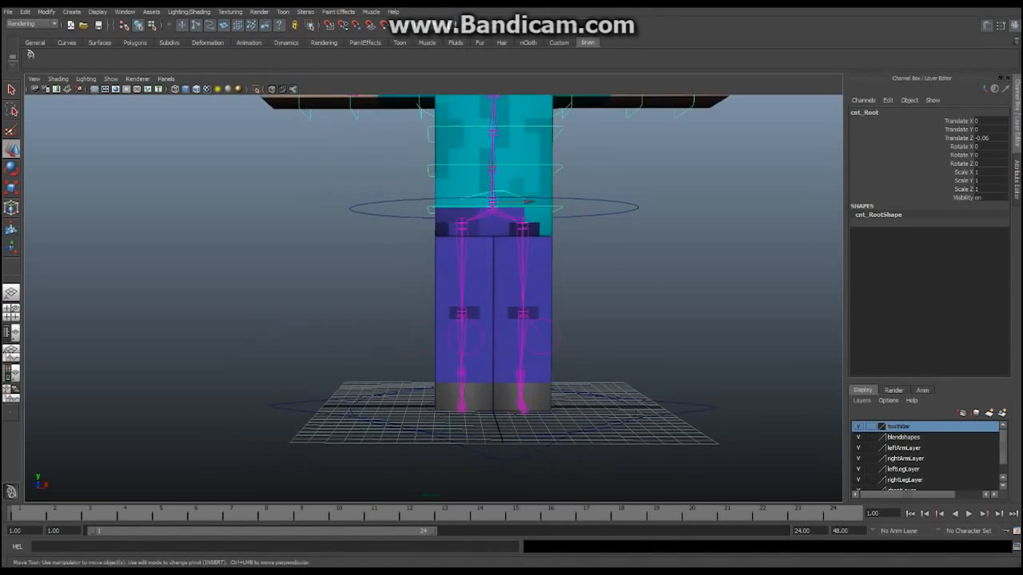
middle_click_drag(603, 189, 594, 278, "alt")
right_click_drag(594, 278, 527, 280, "alt")
left_click_drag(527, 280, 401, 299, "alt")
middle_click_drag(401, 299, 401, 261, "alt")
left_click_drag(401, 261, 319, 224, "alt")
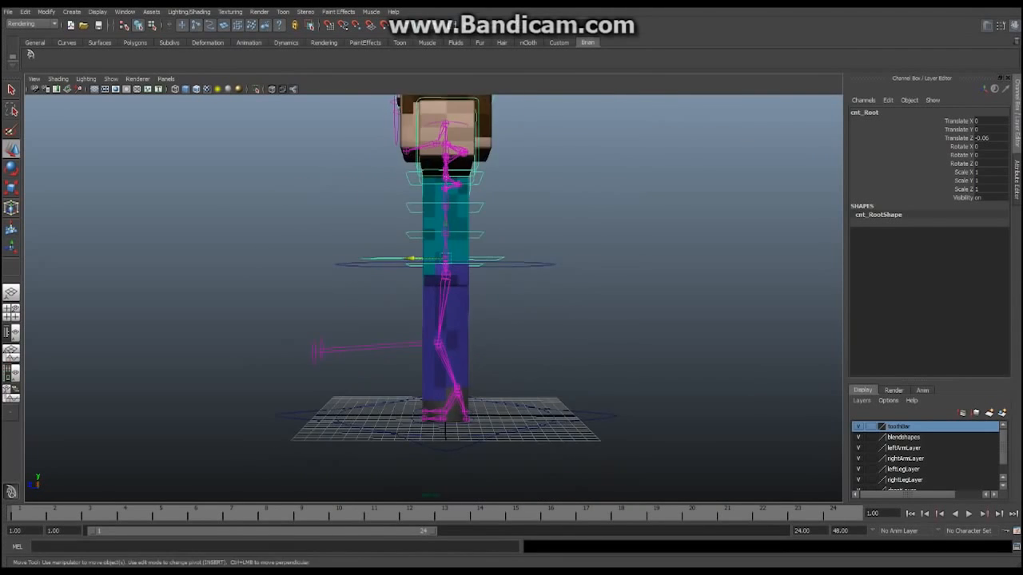
middle_click_drag(320, 224, 295, 204, "alt")
right_click_drag(294, 204, 359, 209, "alt")
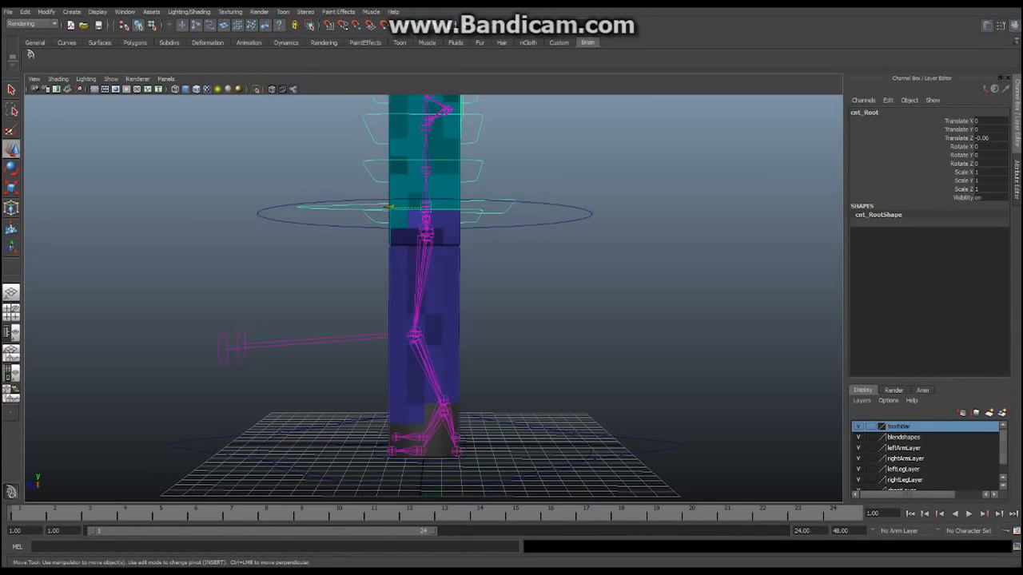
left_click(406, 289)
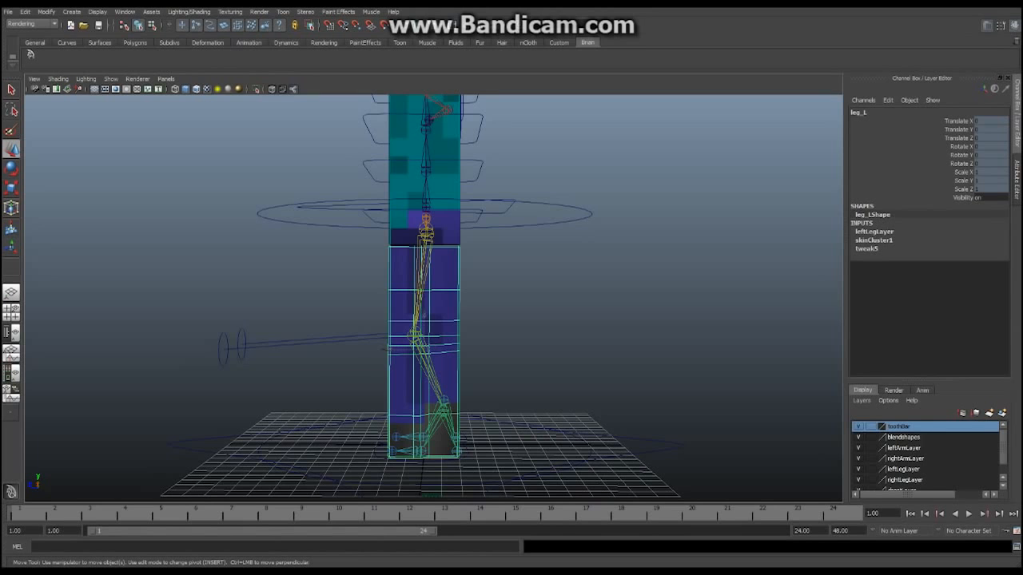
left_click_drag(406, 290, 472, 268, "alt")
right_click_drag(471, 268, 511, 270, "alt")
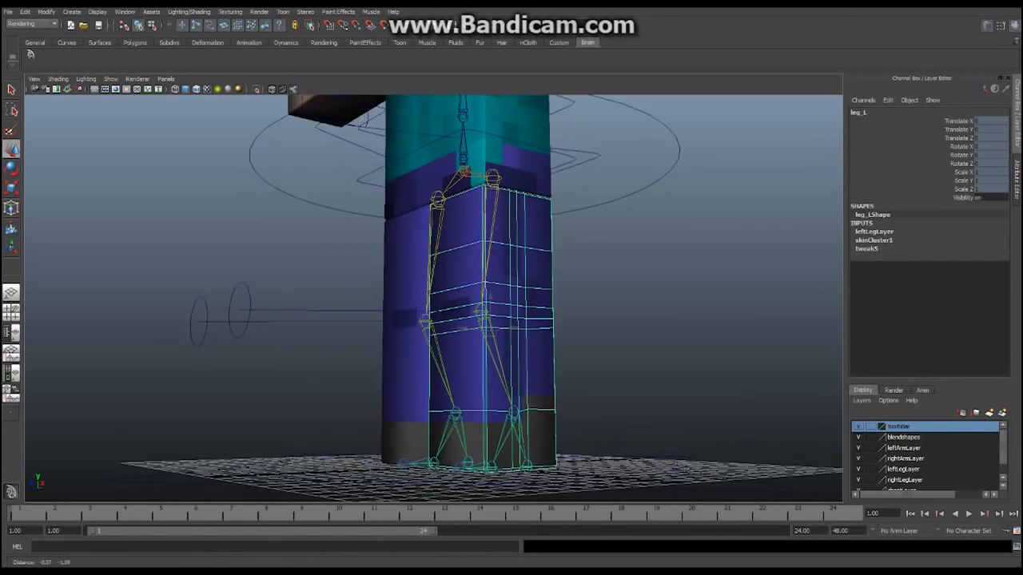
left_click_drag(511, 271, 464, 290, "alt")
middle_click_drag(464, 291, 482, 339, "alt")
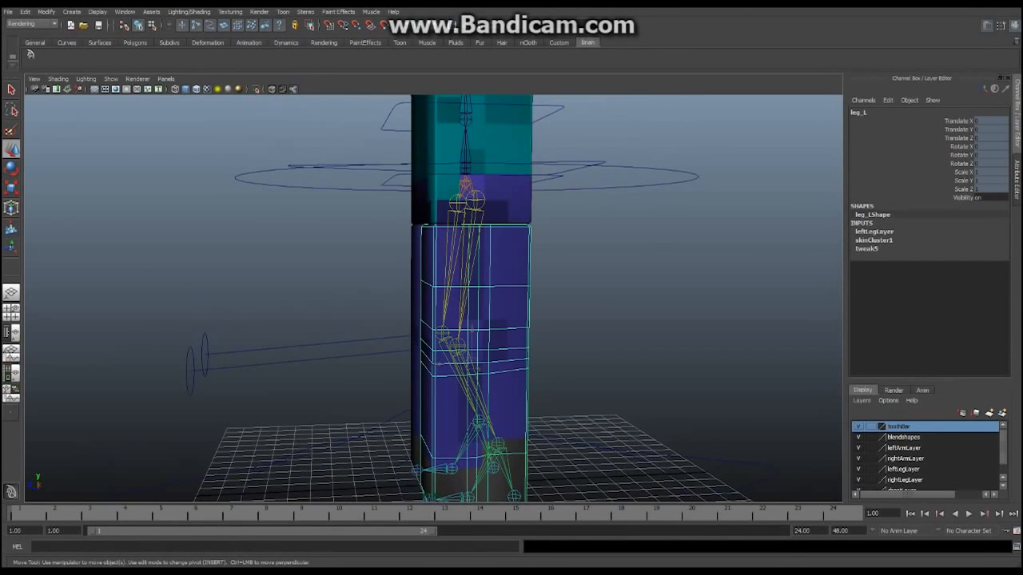
Move cnt_Root along Z again, then undo back to Translate Z -0.06
left_click(352, 166)
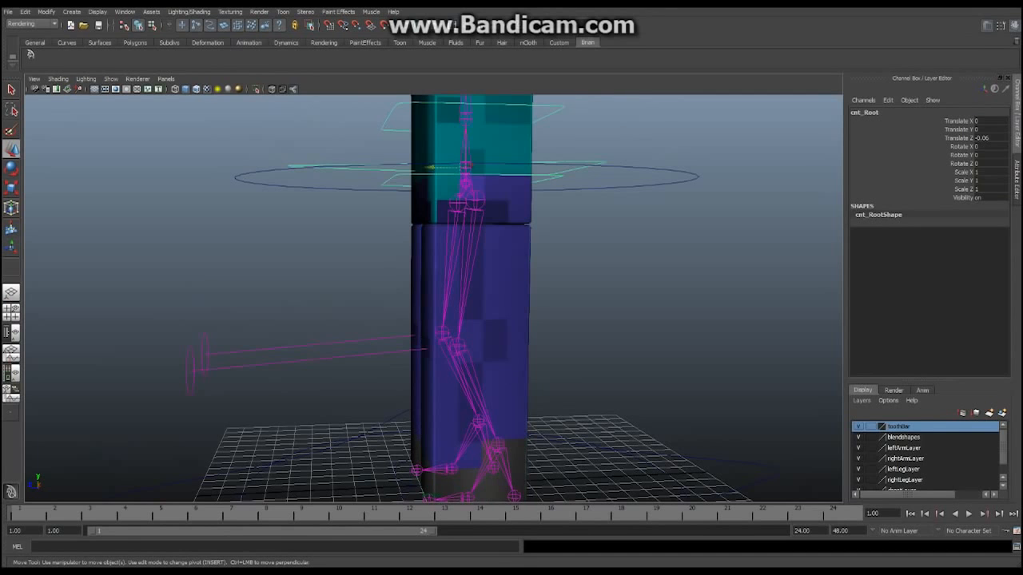
left_click_drag(351, 166, 339, 166, "alt")
middle_click_drag(340, 166, 339, 130, "alt")
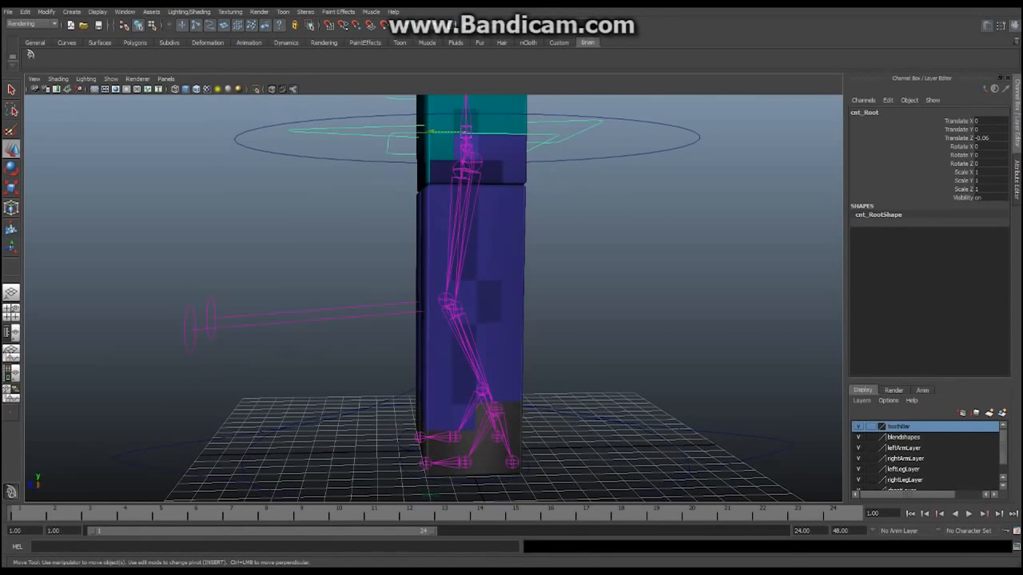
left_click_drag(431, 131, 367, 130)
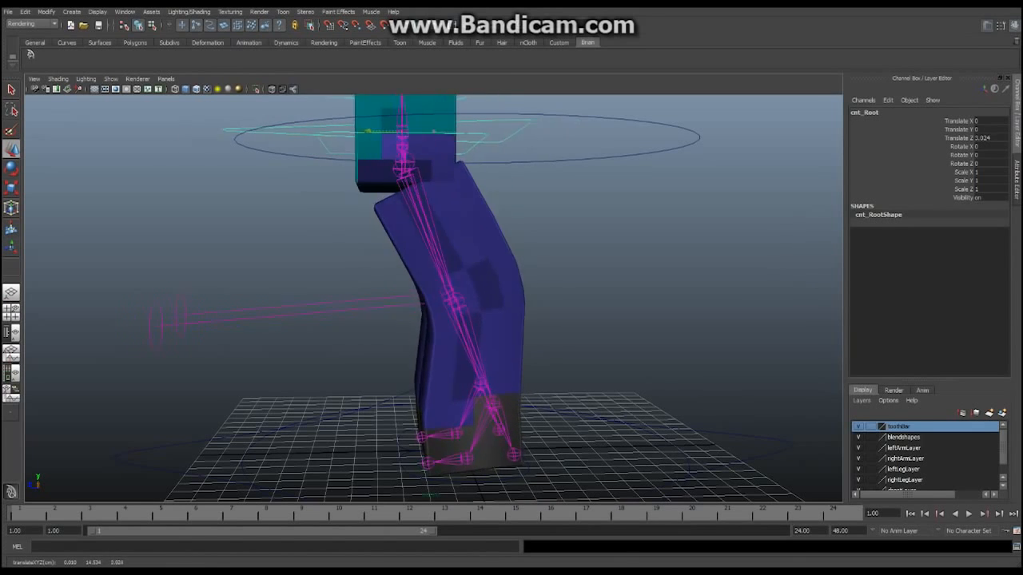
key("ctrl+z")
key("ctrl+z")
key("ctrl+z")
key("ctrl+z")
key("ctrl+z")
key("ctrl+z")
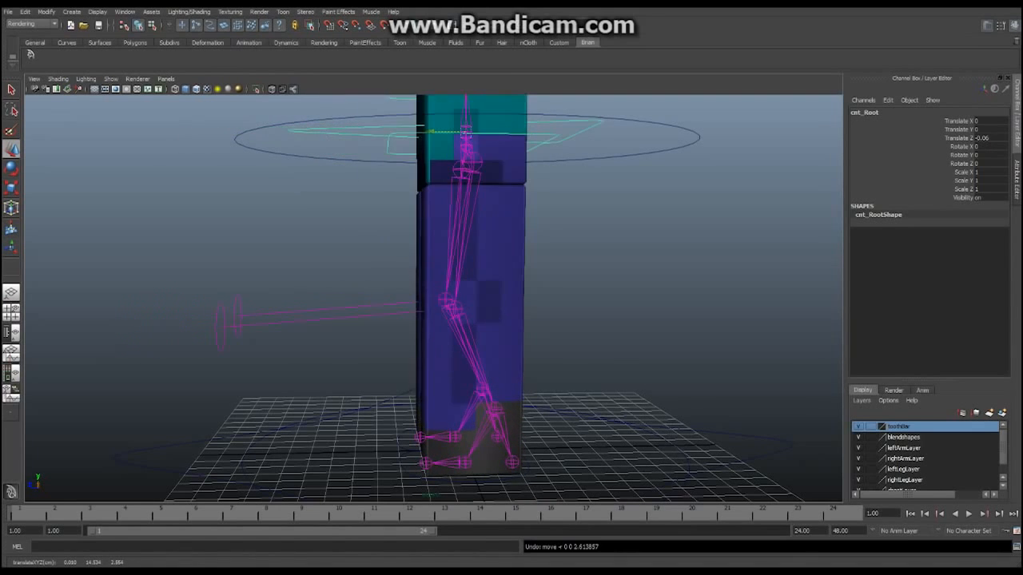
Turn off Show > Joints and zoom out to show the torso and arms
left_click_drag(376, 256, 508, 233, "alt")
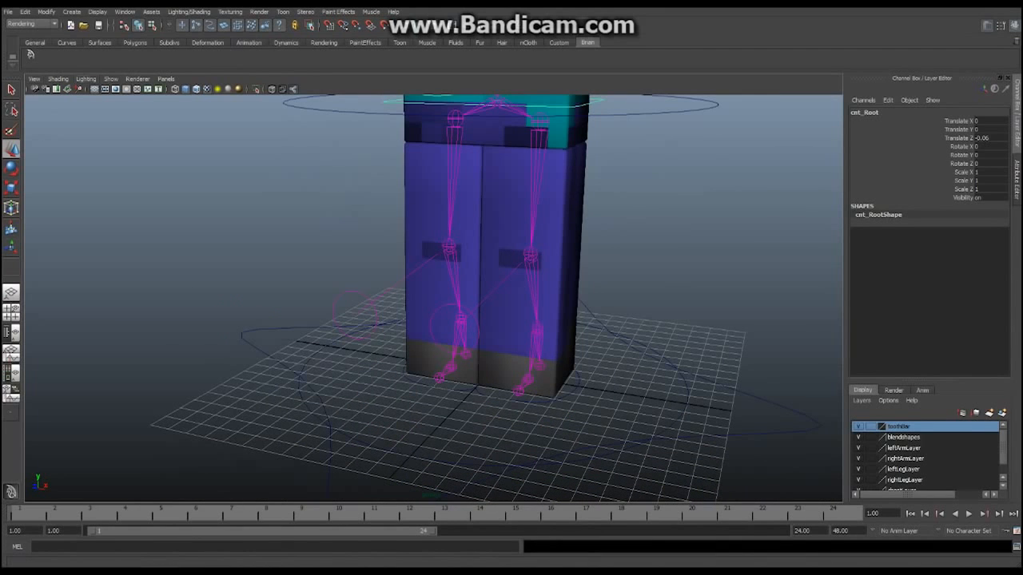
left_click(111, 78)
left_click(136, 198)
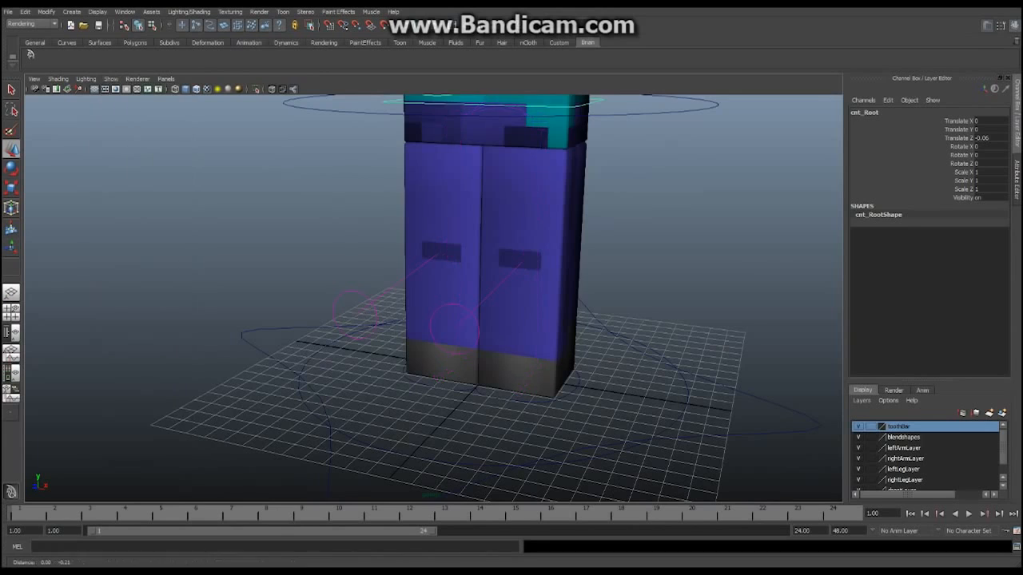
scroll(459, 240, "down", 3)
left_click_drag(447, 247, 506, 260, "alt")
middle_click_drag(480, 247, 480, 293, "alt")
scroll(479, 293, "down", 3)
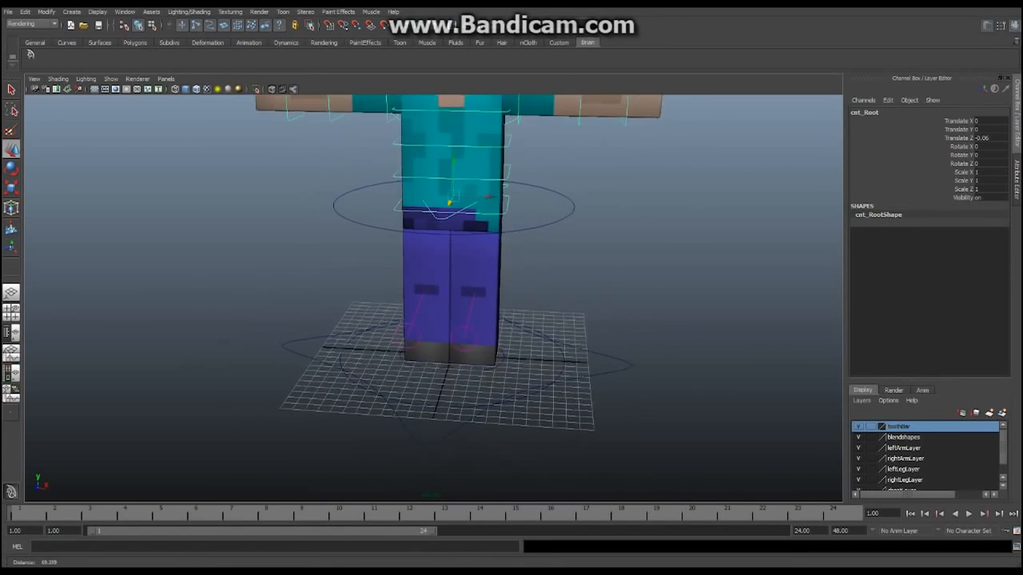
Test-move the cnt_God control sideways, then undo the move
left_click(417, 432)
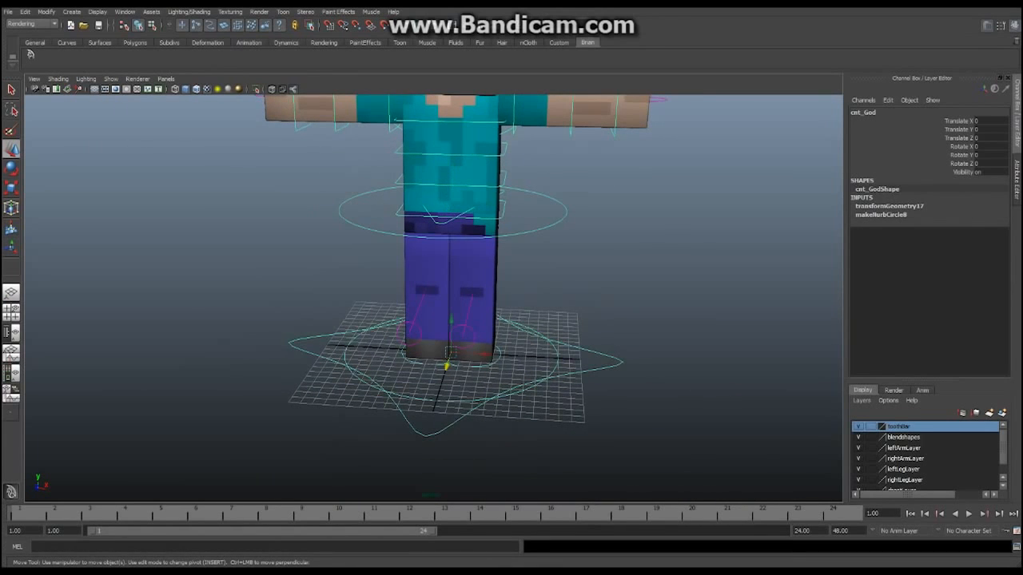
left_click_drag(484, 353, 450, 425)
key("ctrl+z")
Undo cnt_ground's earlier moves and set its Translate X to 0
left_click(435, 400)
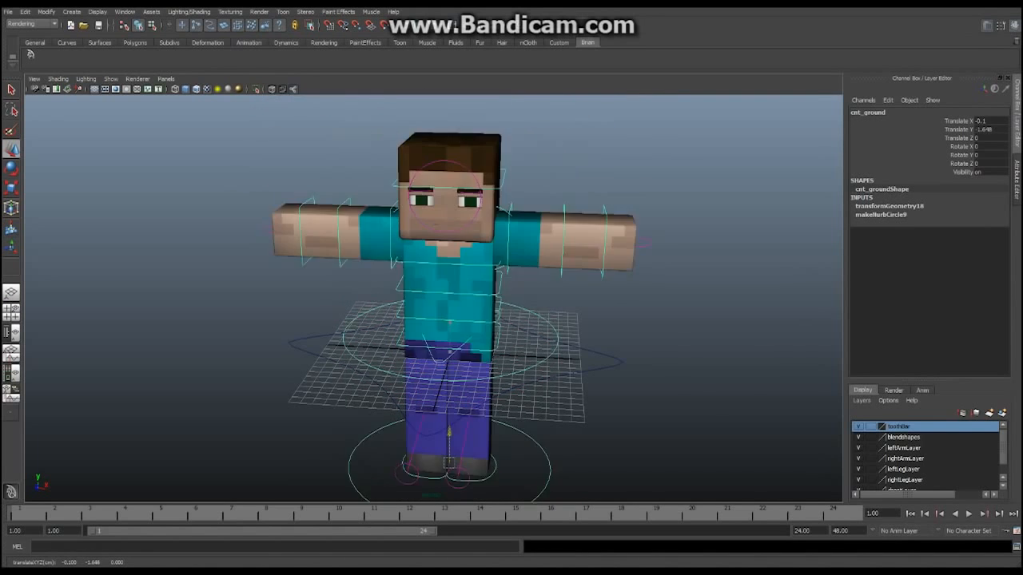
key("ctrl+z")
key("ctrl+z")
key("ctrl+z")
key("ctrl+z")
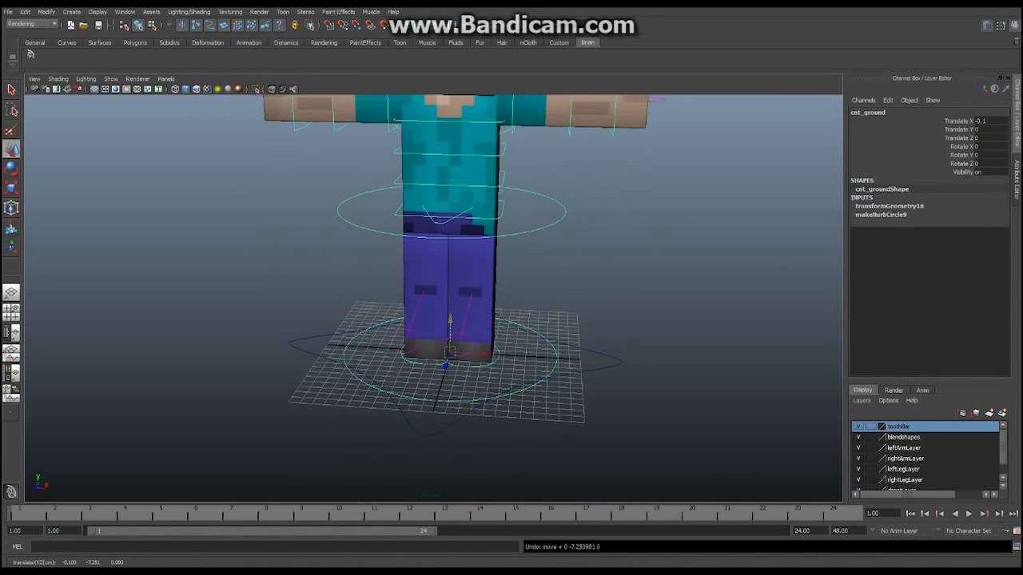
left_click(990, 121)
type("0")
key("Return")
left_click_drag(480, 319, 395, 275, "alt")
middle_click_drag(396, 275, 389, 287, "alt")
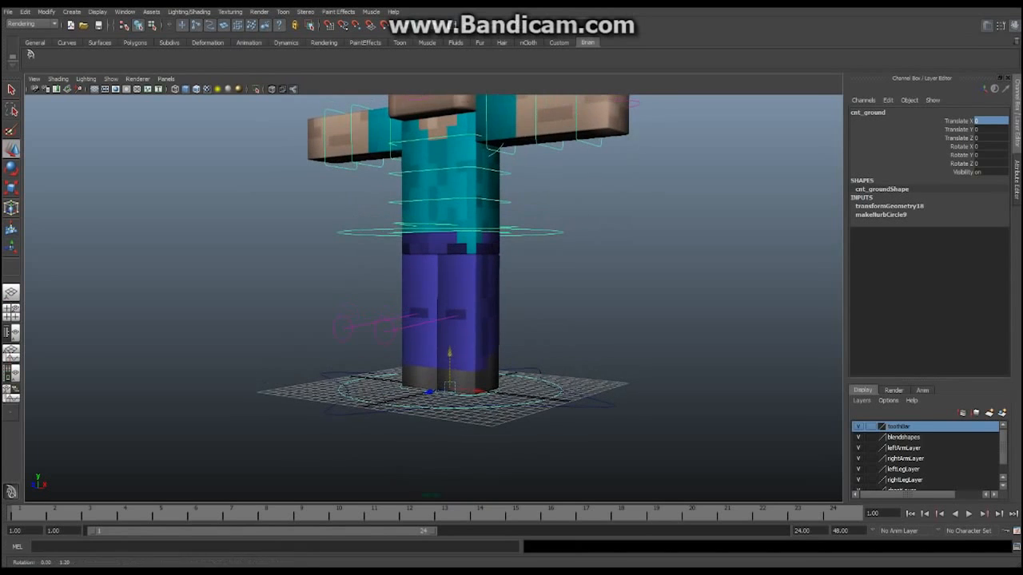
left_click(543, 233)
left_click_drag(495, 272, 579, 289, "alt")
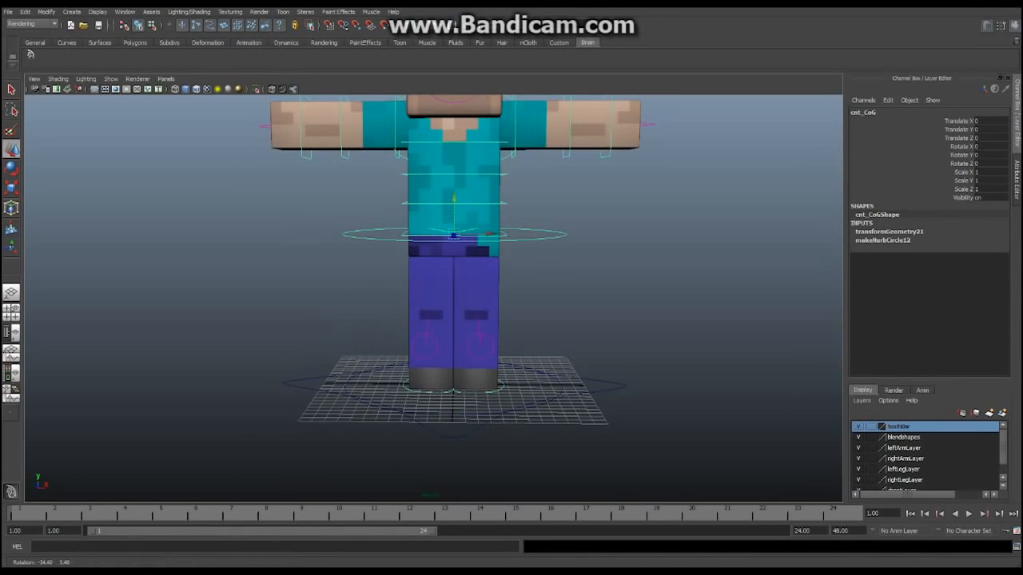
middle_click_drag(579, 289, 571, 309, "alt")
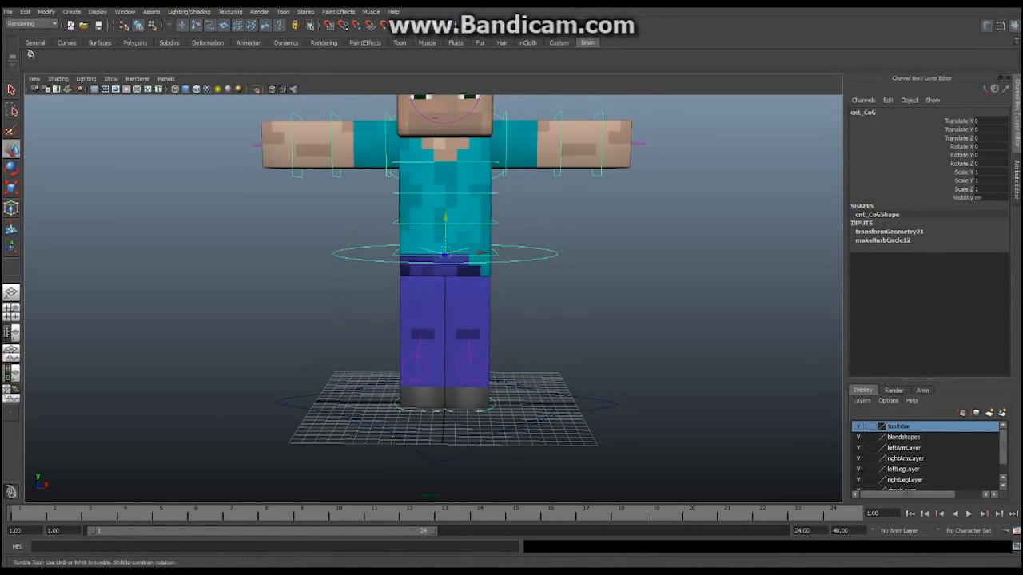
left_click_drag(571, 309, 569, 299, "alt")
key("e")
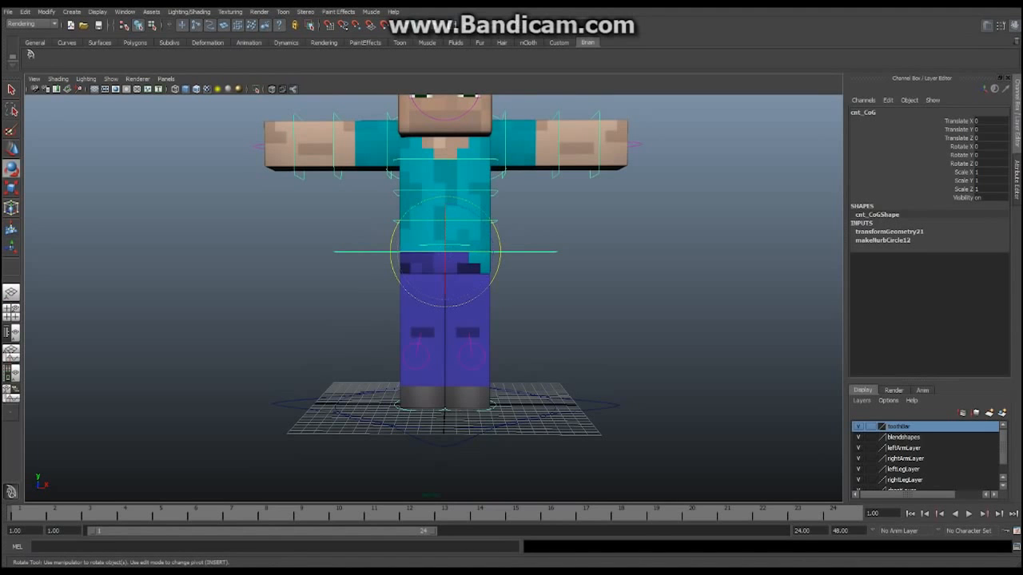
mouse_move(445, 216)
left_mouse_down()
mouse_move(445, 232)
mouse_move(445, 207)
mouse_move(445, 272)
mouse_move(445, 206)
mouse_move(445, 283)
mouse_move(445, 223)
left_mouse_up()
key("ctrl+z")
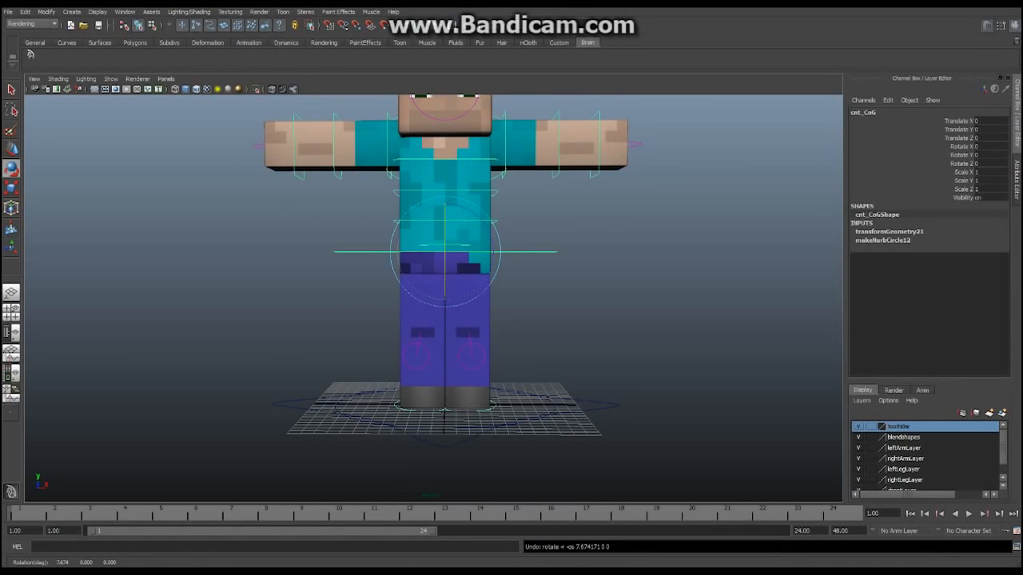
middle_click_drag(559, 240, 566, 302, "alt")
left_click(591, 279)
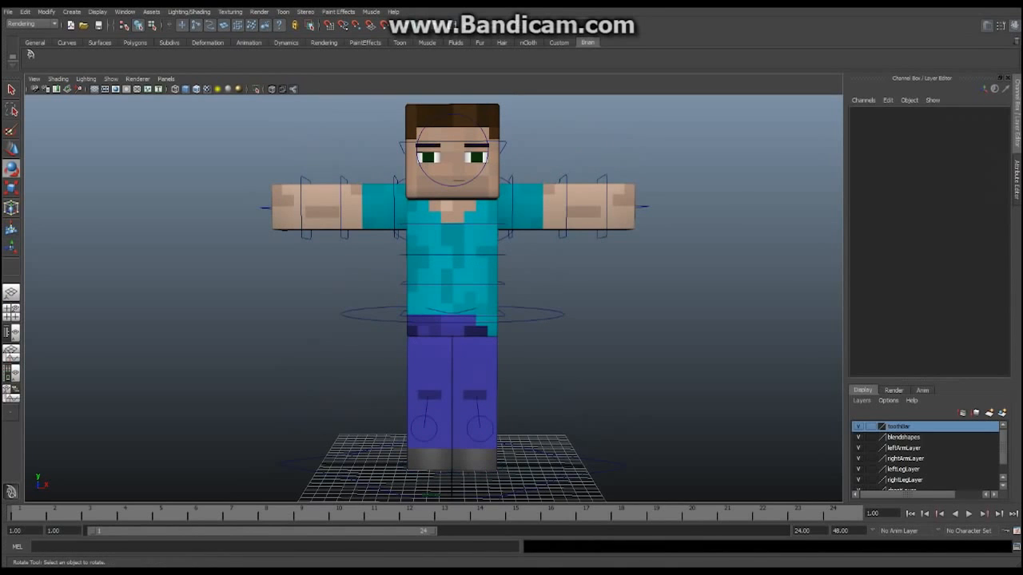
Test-tilt the lower and upper spine controls, then undo both rotations
left_click(502, 284)
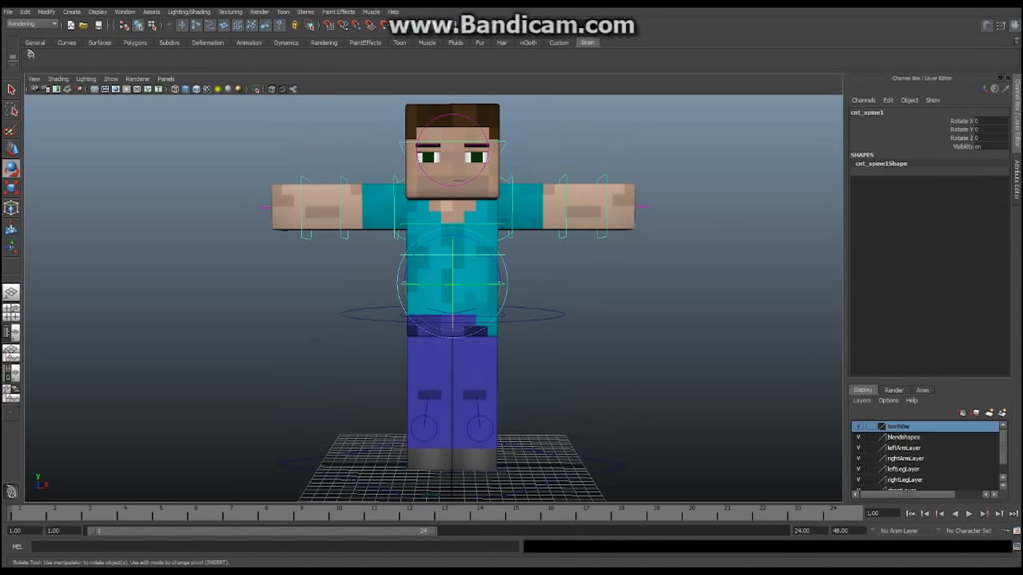
left_click_drag(511, 284, 473, 305, "alt")
left_click_drag(489, 261, 494, 269)
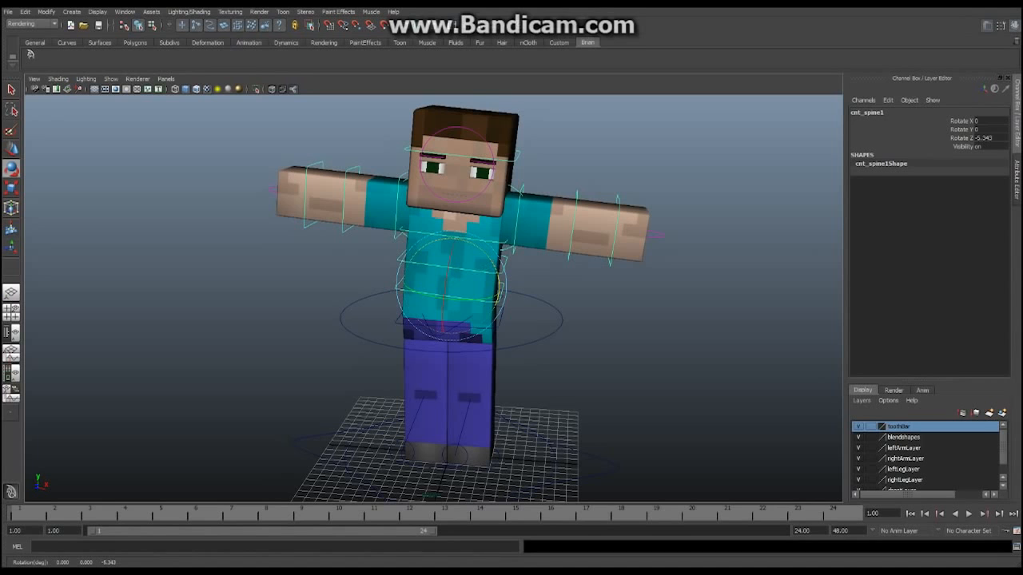
left_click(502, 264)
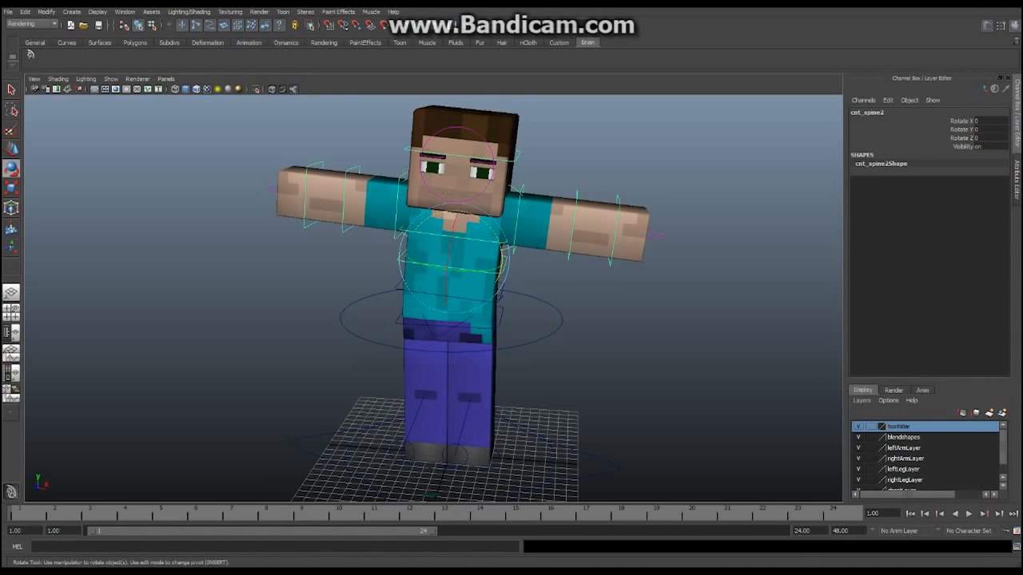
mouse_move(503, 261)
left_mouse_down()
mouse_move(501, 271)
mouse_move(504, 251)
left_mouse_up()
key("ctrl+z")
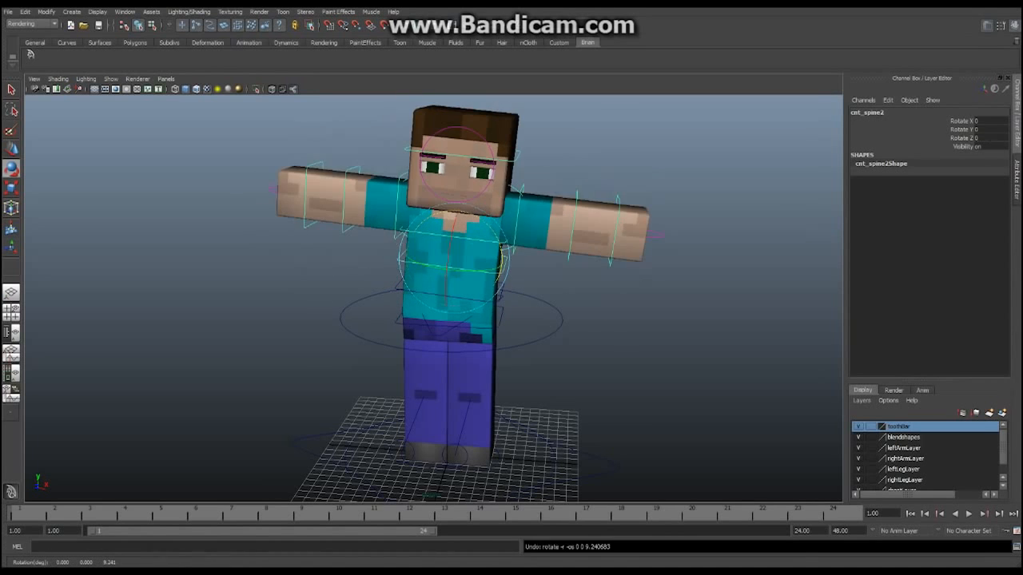
key("ctrl+z")
key("ctrl+z")
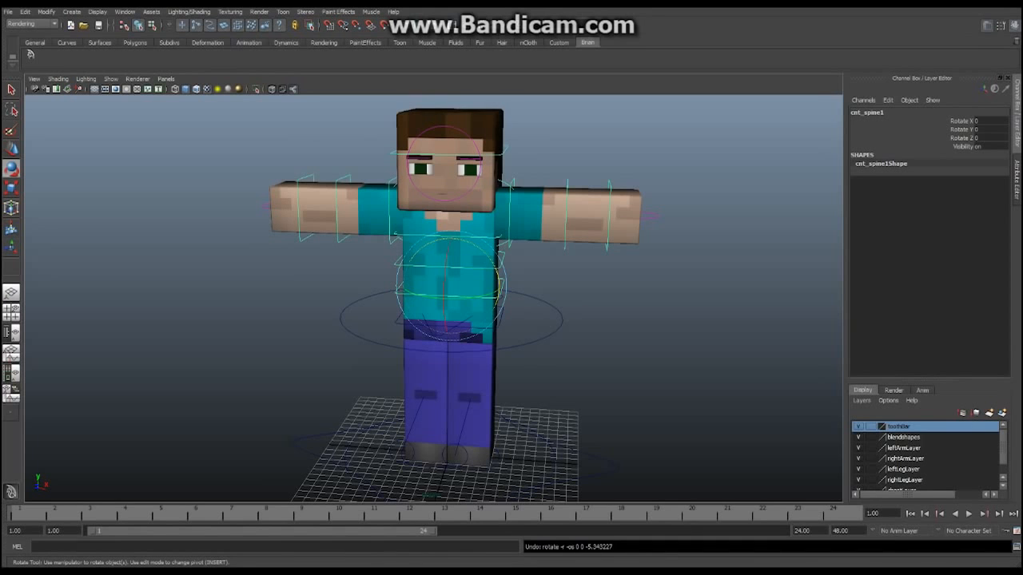
Test-tilt the head control forward and undo the rotation
left_click(505, 150)
middle_click_drag(505, 152, 497, 197, "alt")
mouse_move(436, 252)
left_mouse_down()
mouse_move(436, 234)
mouse_move(432, 257)
left_mouse_up()
key("ctrl+z")
key("ctrl+z")
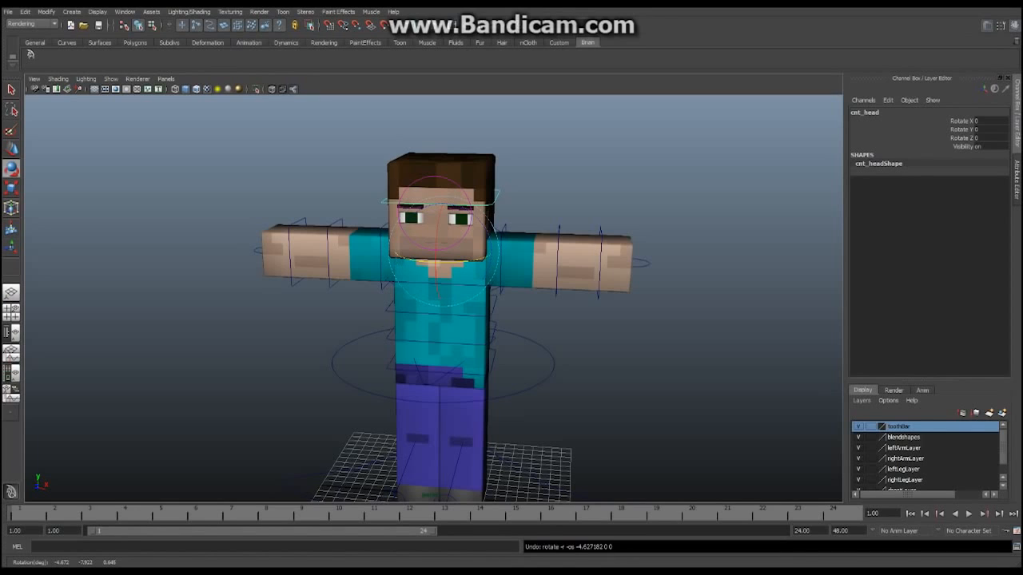
From a frontal view, rotate cnt_fk_shoulder_L to Z -53 to swing the left arm down
middle_click_drag(441, 271, 461, 254, "alt")
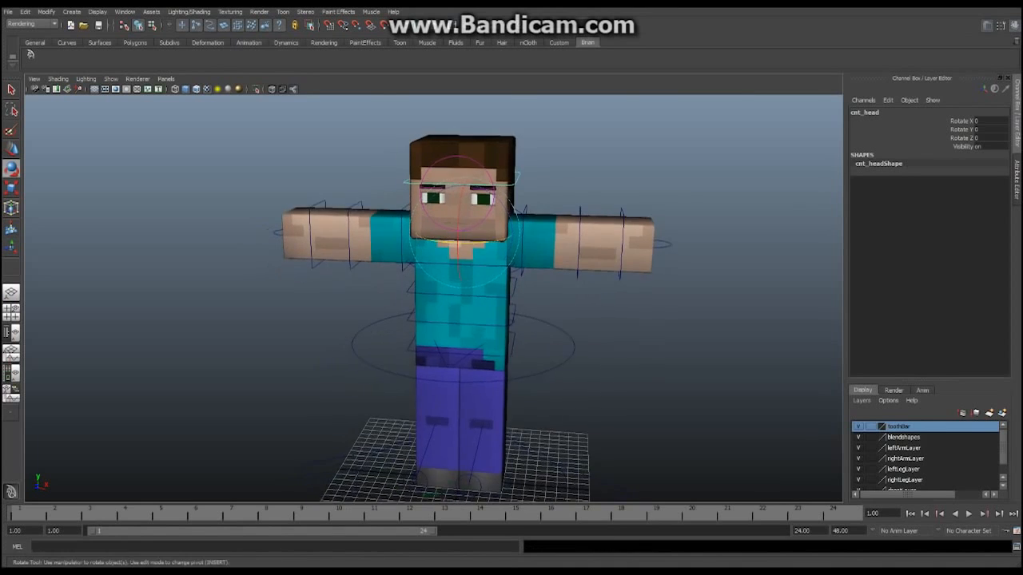
right_click_drag(461, 254, 399, 264, "alt")
left_click_drag(447, 288, 424, 260, "alt")
middle_click_drag(424, 259, 420, 282, "alt")
right_click_drag(421, 281, 499, 284, "alt")
middle_click_drag(447, 279, 455, 292, "alt")
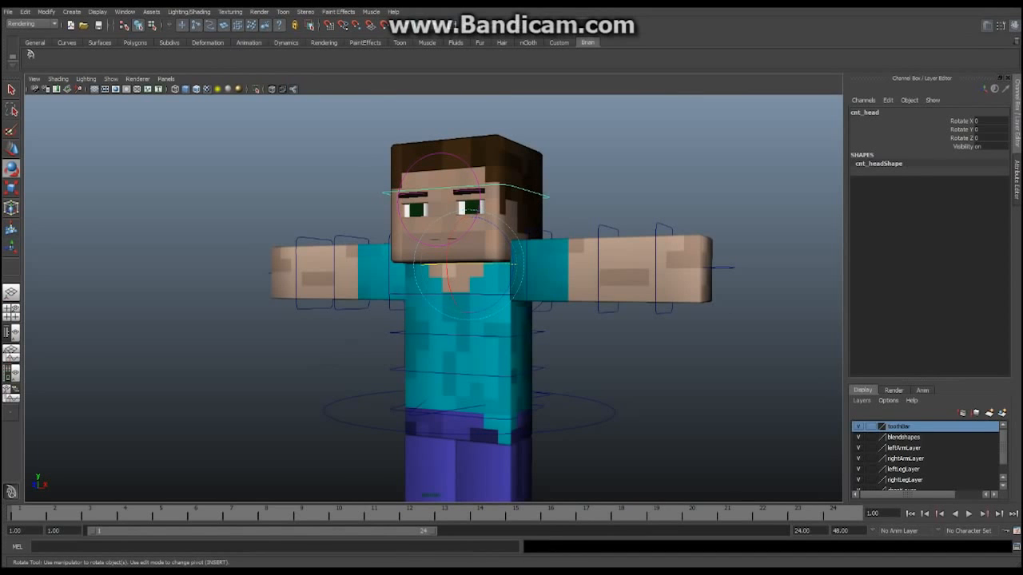
middle_click_drag(456, 291, 442, 299, "alt")
left_click_drag(441, 296, 519, 292, "alt")
middle_click_drag(480, 288, 515, 291, "alt")
left_click_drag(516, 291, 454, 287, "alt")
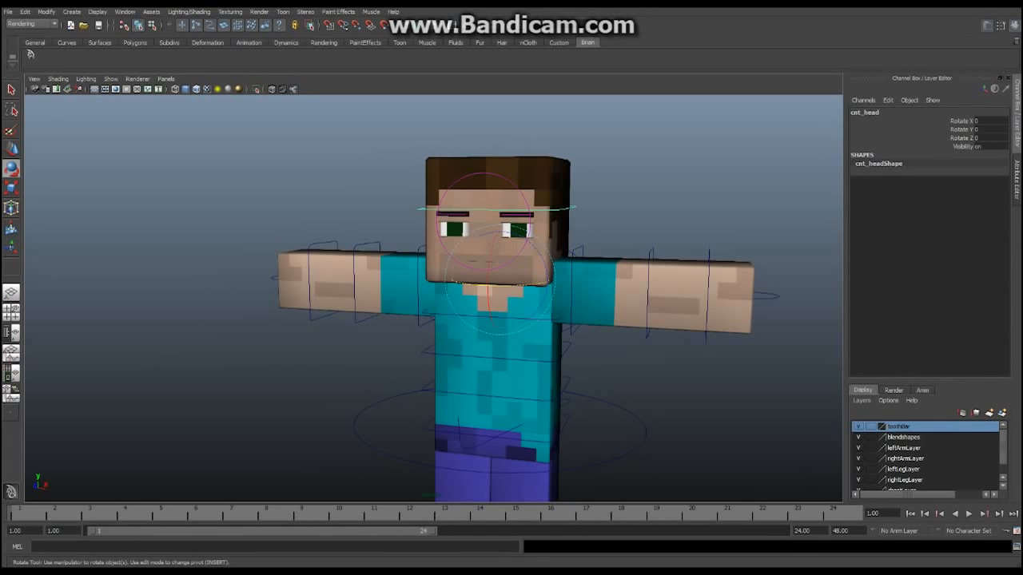
left_click(573, 299)
middle_click_drag(587, 295, 571, 293, "alt")
left_click_drag(603, 275, 605, 317)
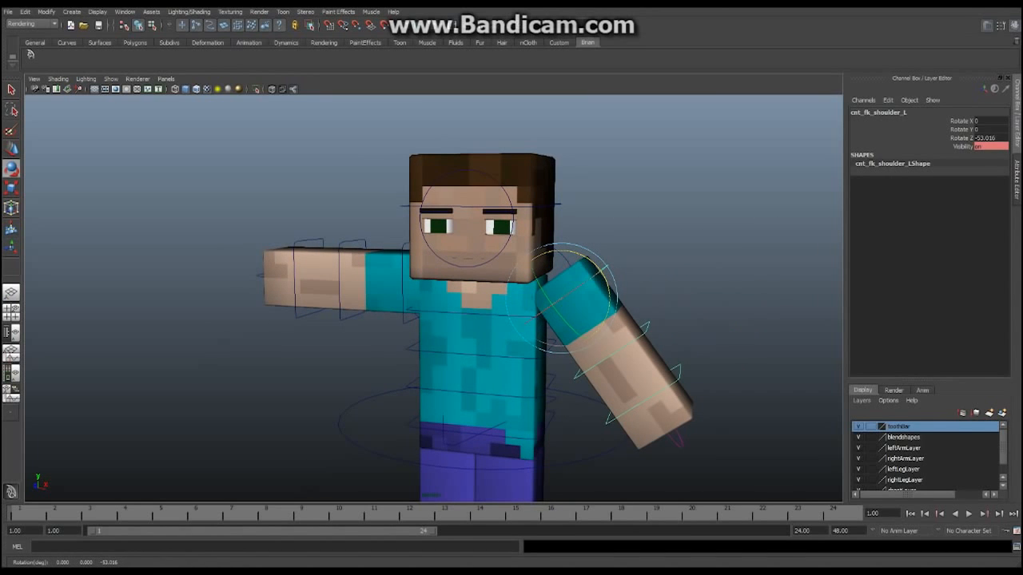
Bend cnt_fk_elbow_L to Rotate Y -73.6, then lower cnt_fk_shoulder_L to about Z -80 with a slight Y adjustment
left_click(645, 328)
left_click_drag(617, 371, 552, 317)
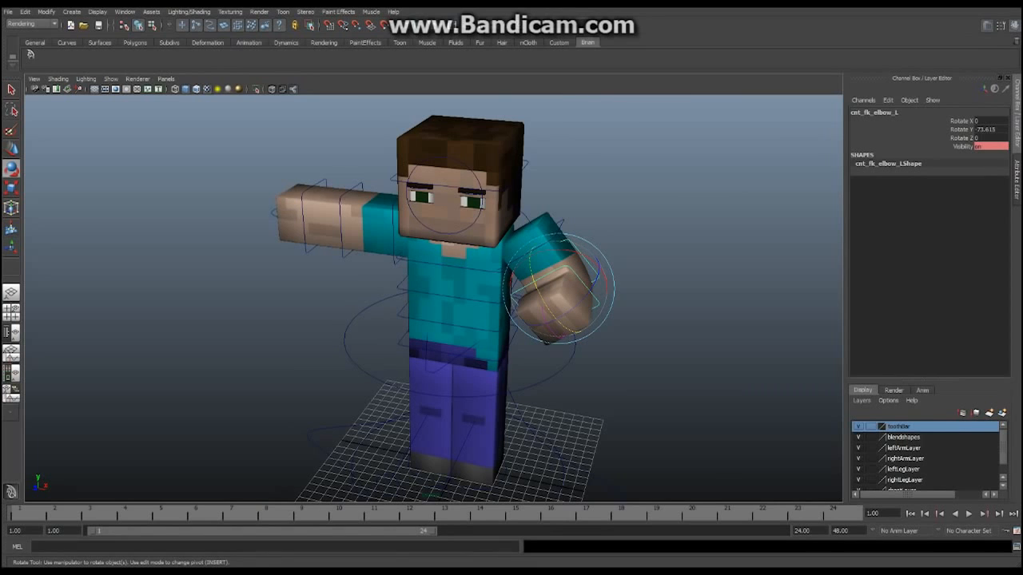
left_click(562, 223)
left_click_drag(561, 222, 569, 246)
mouse_move(512, 229)
left_mouse_down()
mouse_move(511, 243)
mouse_move(515, 196)
mouse_move(511, 241)
mouse_move(513, 214)
left_mouse_up()
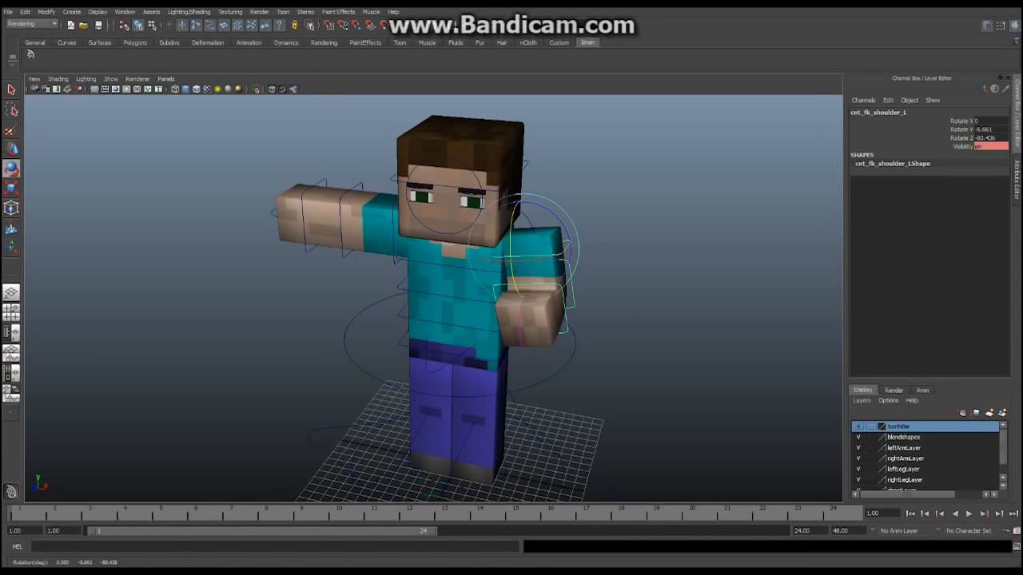
left_click(521, 331)
Set cnt_FK_IK_L's FK IK value to 1 to switch the left arm to IK
left_click(990, 129)
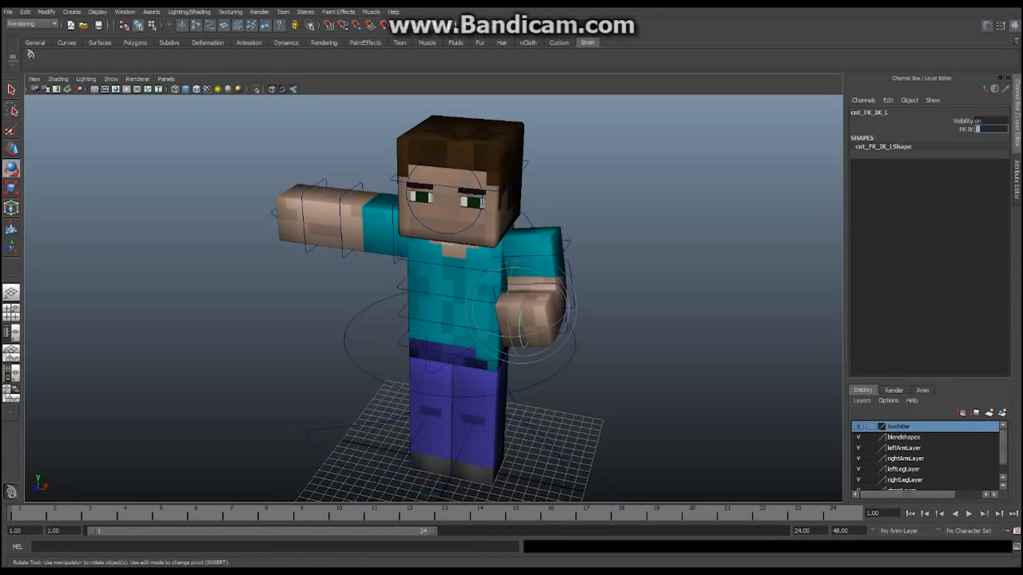
type("1")
key("Return")
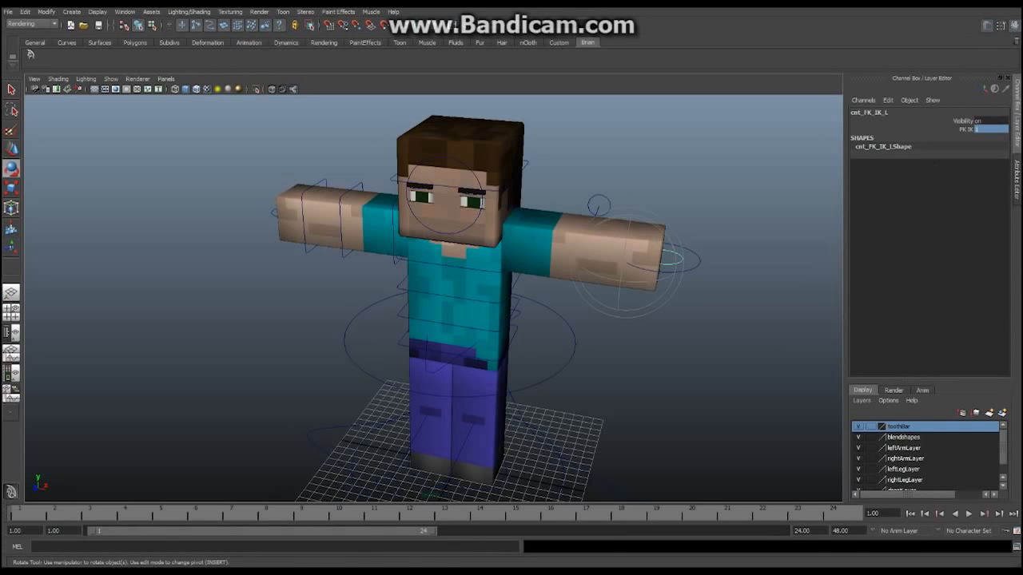
Move cnt_ik_hand_L inward, forward and down, then twist it in Z and Y
left_click(697, 266)
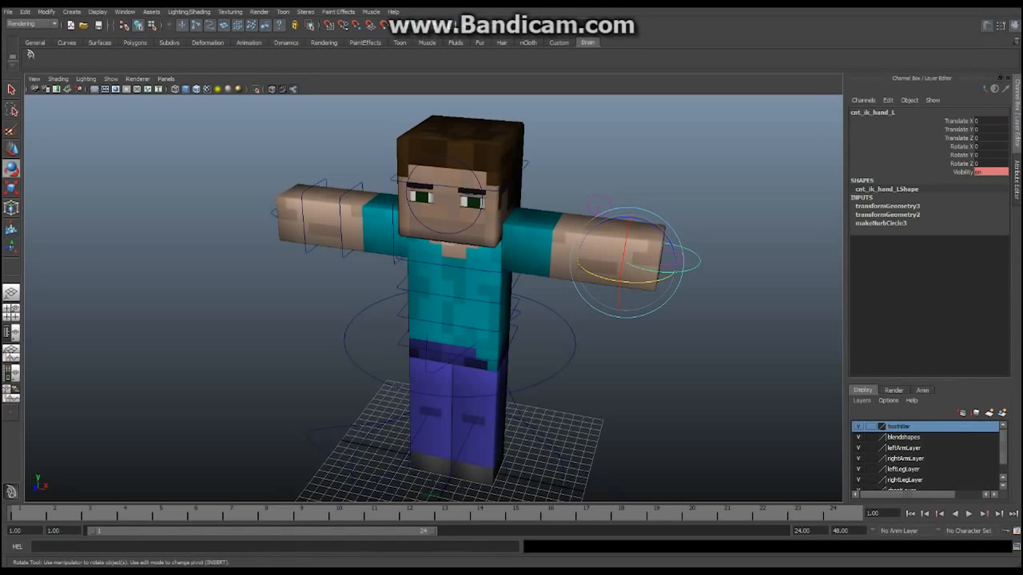
key("w")
left_click_drag(663, 267, 555, 293)
left_click_drag(527, 331, 582, 300)
left_click_drag(592, 210, 636, 235)
left_click_drag(640, 274, 555, 290)
key("e")
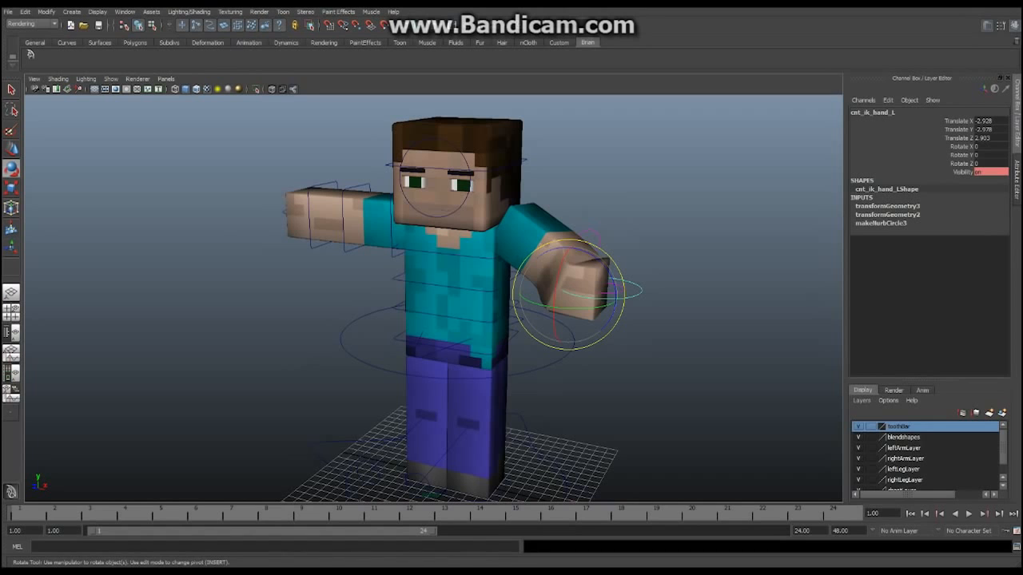
left_click_drag(602, 261, 615, 298)
left_click_drag(571, 326, 541, 321)
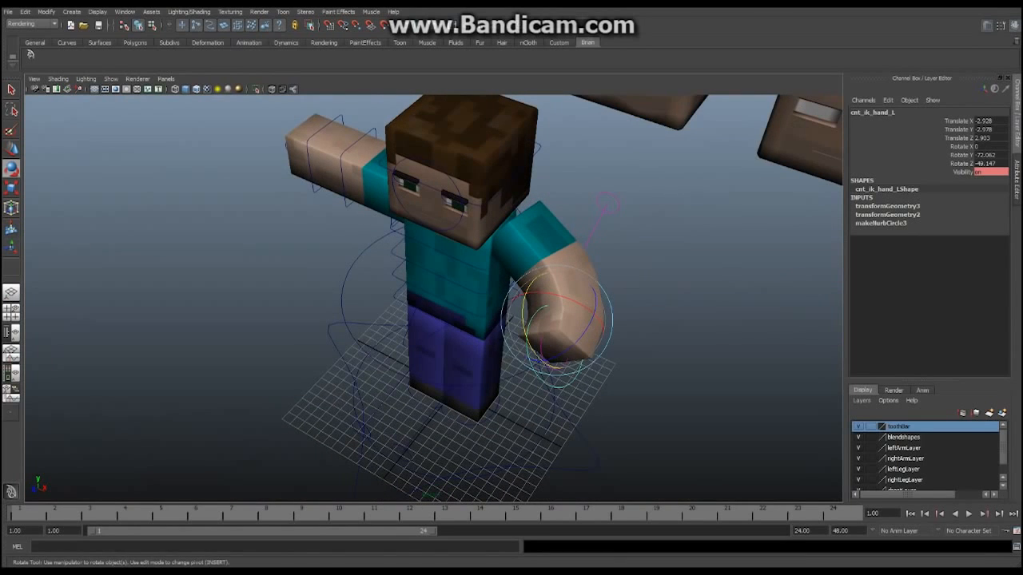
Raise the cnt_pv_arm_L pole vector slightly in Y to redirect the elbow
left_click(607, 206)
left_click_drag(607, 206, 650, 189, "alt")
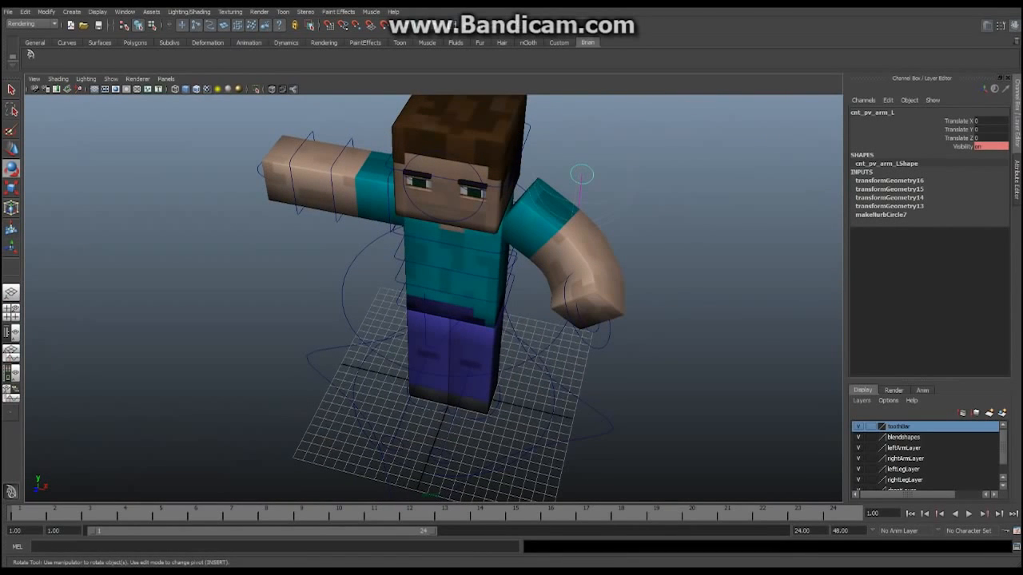
left_click_drag(588, 208, 598, 182, "alt")
key("w")
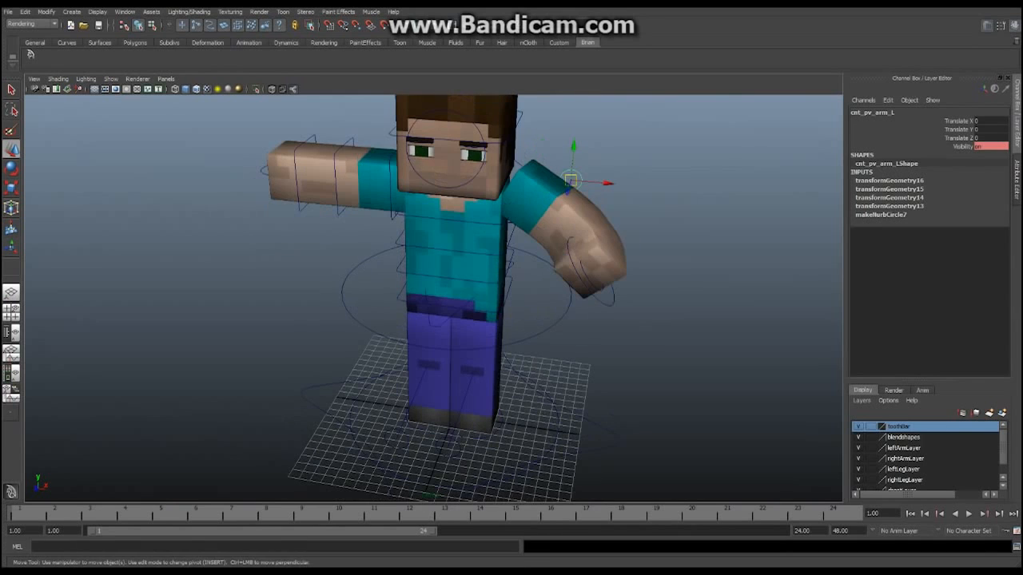
mouse_move(573, 147)
left_mouse_down()
mouse_move(577, 115)
mouse_move(571, 163)
mouse_move(577, 107)
mouse_move(573, 145)
left_mouse_up()
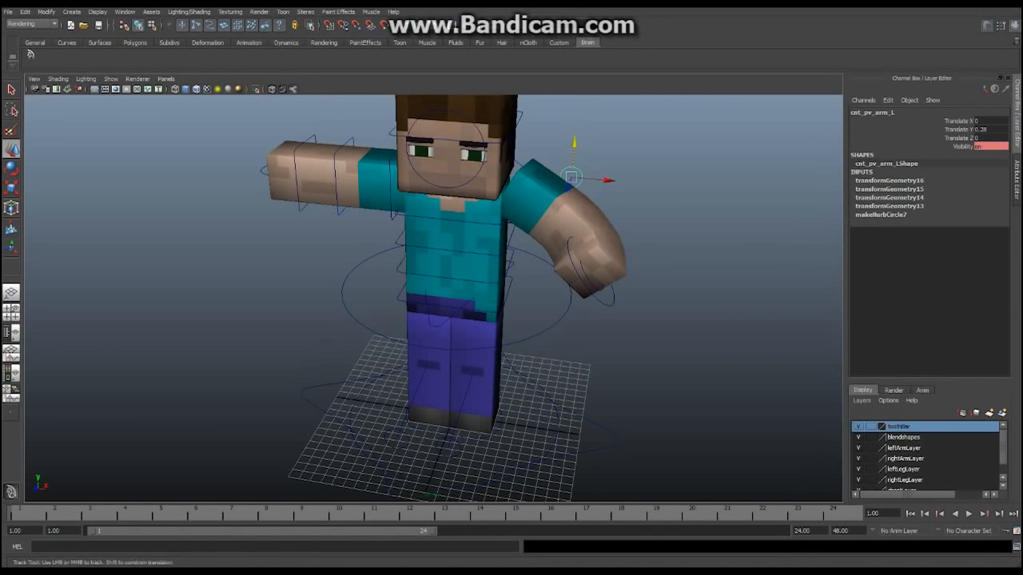
middle_click_drag(574, 145, 576, 191, "alt")
scroll(576, 190, "down", 3)
left_click_drag(408, 238, 457, 186, "alt")
scroll(458, 187, "up", 4)
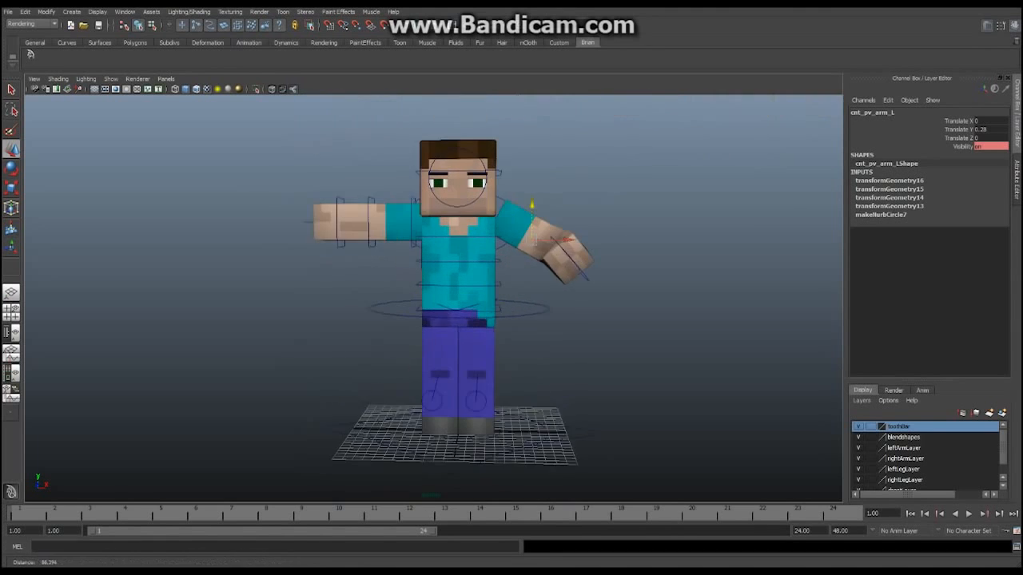
middle_click_drag(458, 186, 461, 253, "alt")
left_click(462, 258)
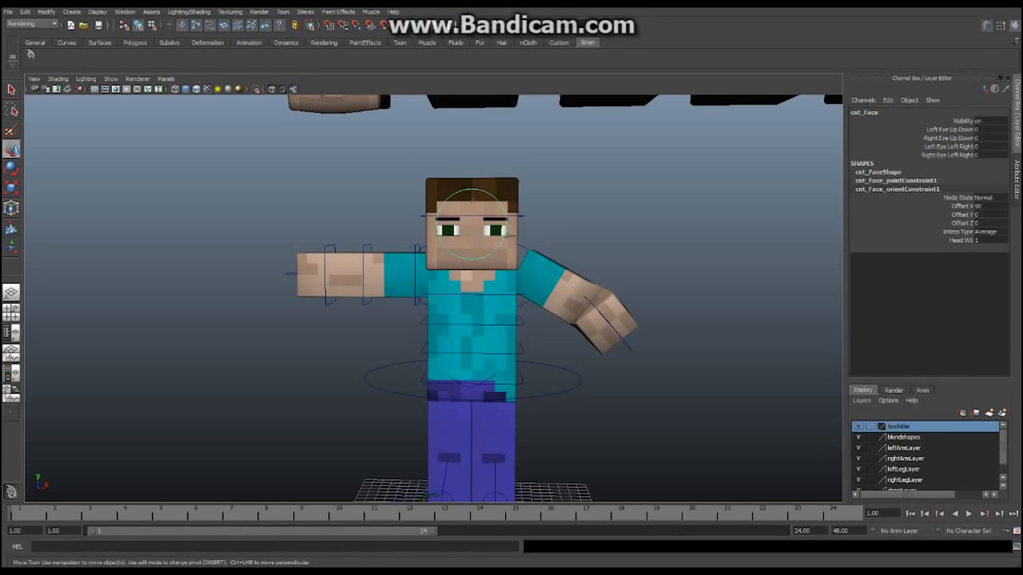
Scrub the face control's Left Eye Left Right channel to slide the left pupil sideways
left_click(948, 147)
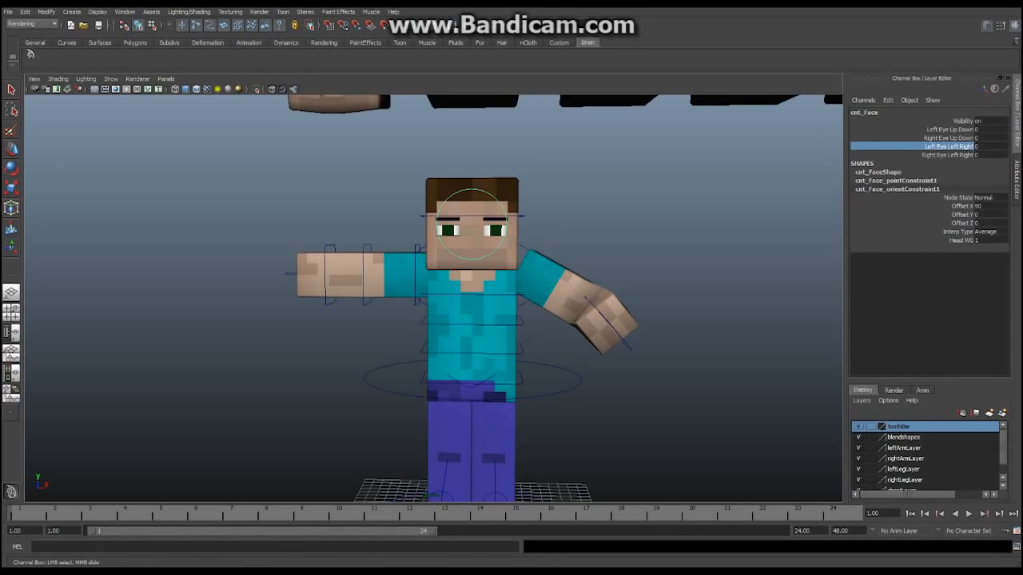
mouse_move(639, 240)
middle_mouse_down()
mouse_move(679, 240)
mouse_move(607, 240)
mouse_move(683, 240)
mouse_move(631, 239)
middle_mouse_up()
scroll(496, 287, "down", 4)
left_click_drag(496, 288, 387, 326, "alt")
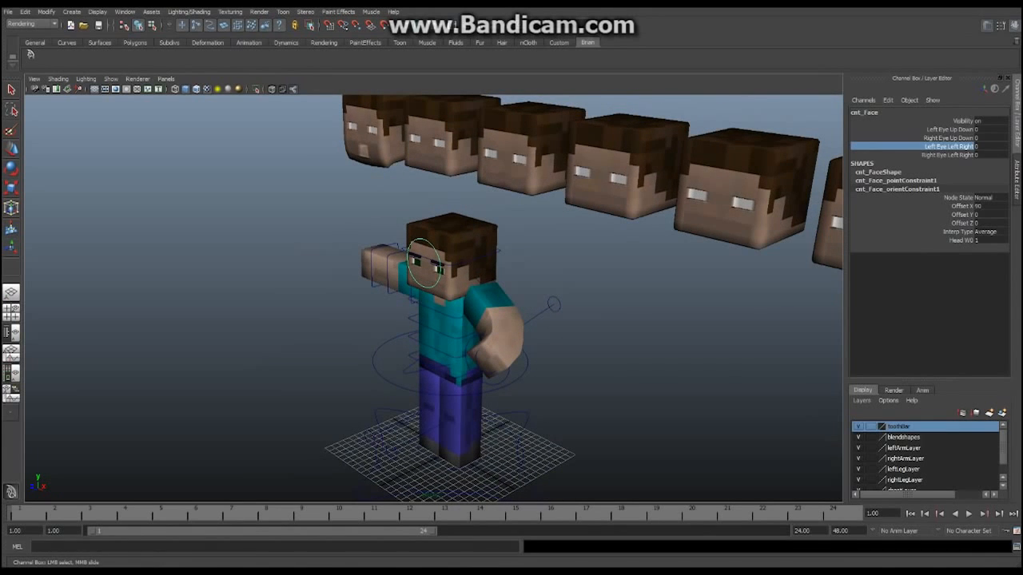
Select the left-arm pole-vector control with the move tool and frame the character front-on
left_click(553, 305)
key("w")
left_click_drag(554, 304, 639, 275, "alt")
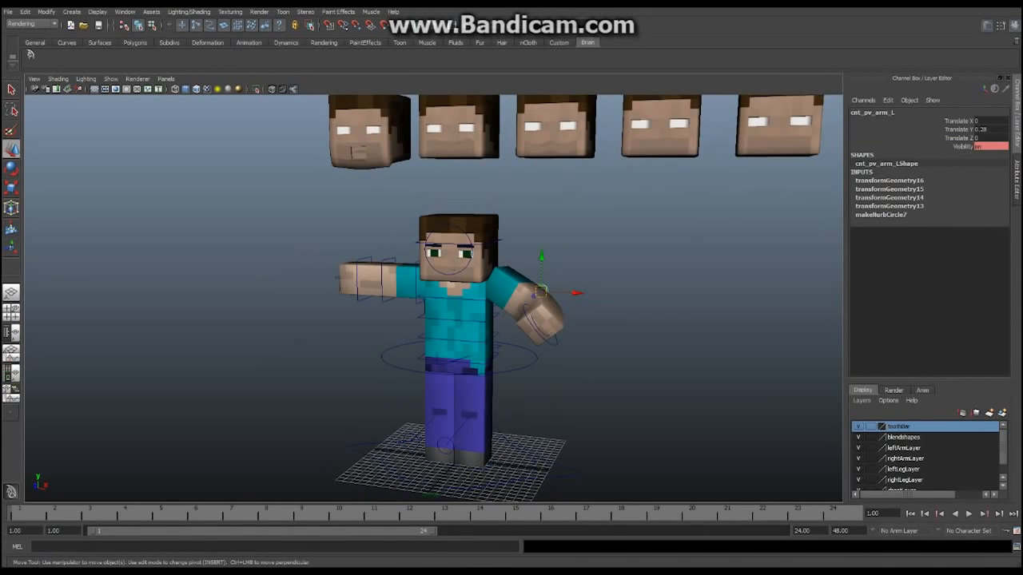
right_click_drag(511, 288, 583, 310, "alt")
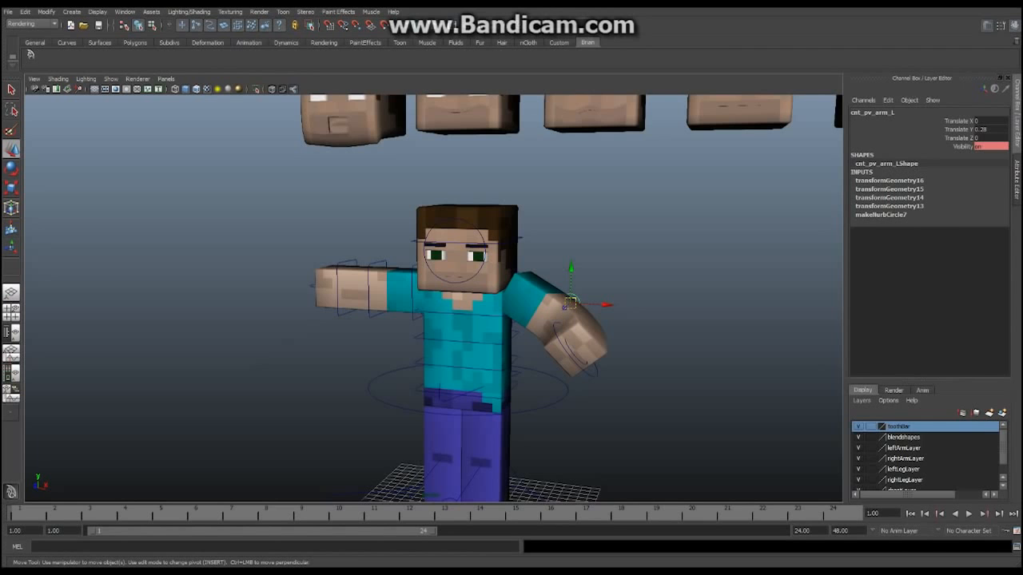
Orbit to a frontal view and close in on the rigged character's face
middle_click_drag(512, 287, 517, 331, "alt")
right_click_drag(518, 331, 447, 319, "alt")
left_click_drag(448, 319, 519, 321, "alt")
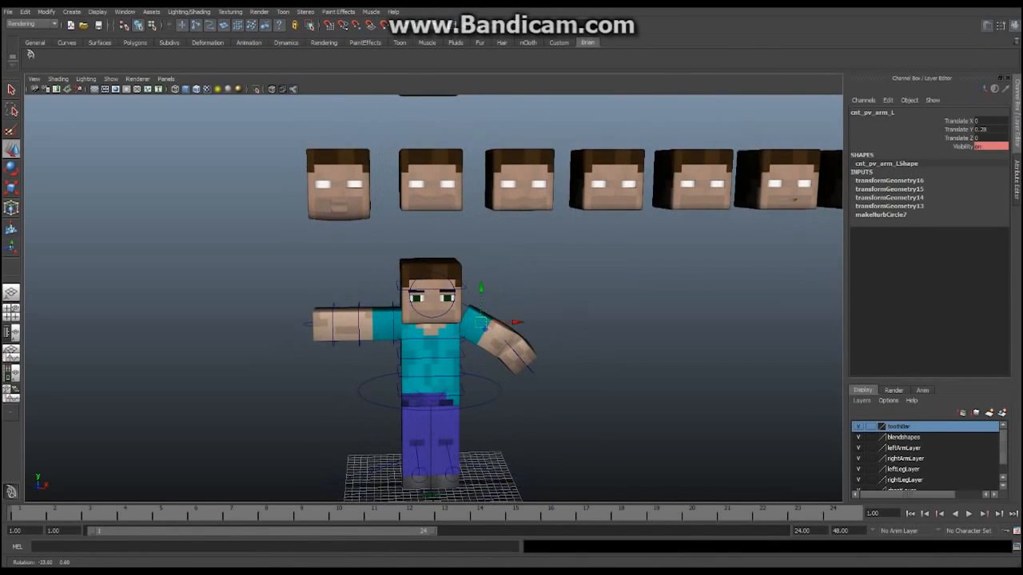
middle_click_drag(511, 319, 503, 272, "alt")
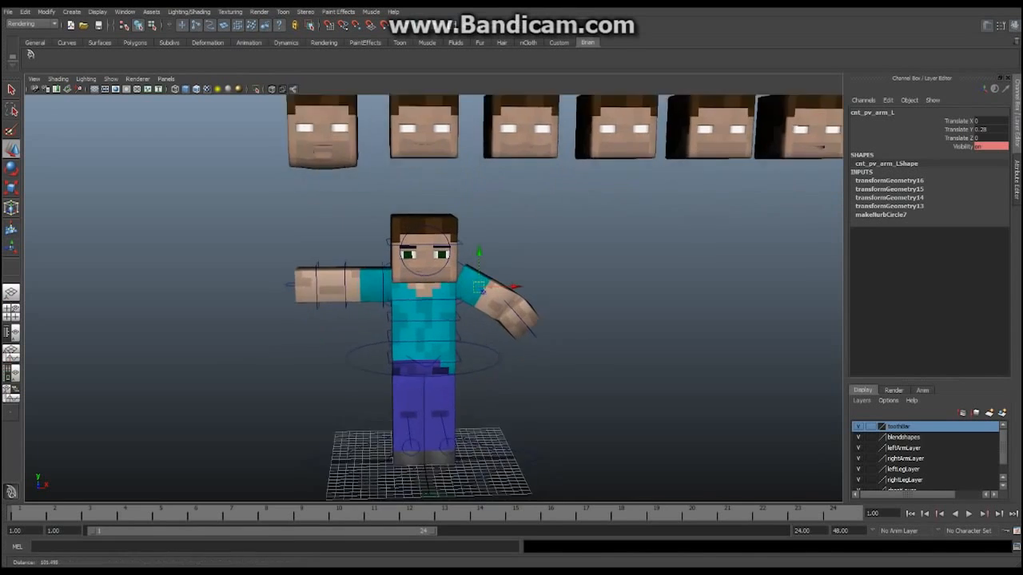
right_click_drag(503, 272, 599, 276, "alt")
middle_click_drag(599, 276, 599, 308, "alt")
left_click_drag(599, 307, 602, 297, "alt")
right_click_drag(603, 297, 671, 299, "alt")
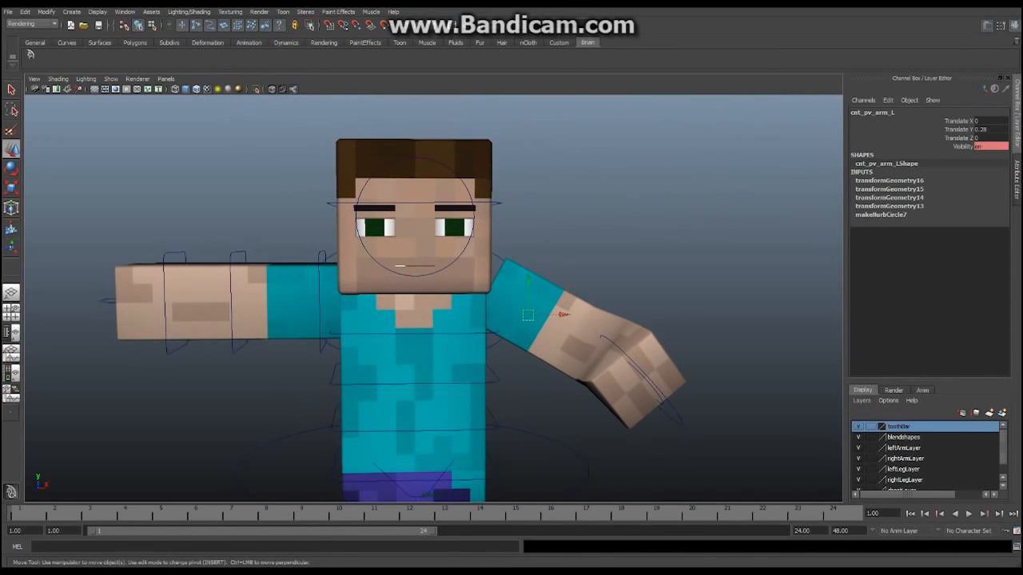
middle_click_drag(671, 299, 670, 308, "alt")
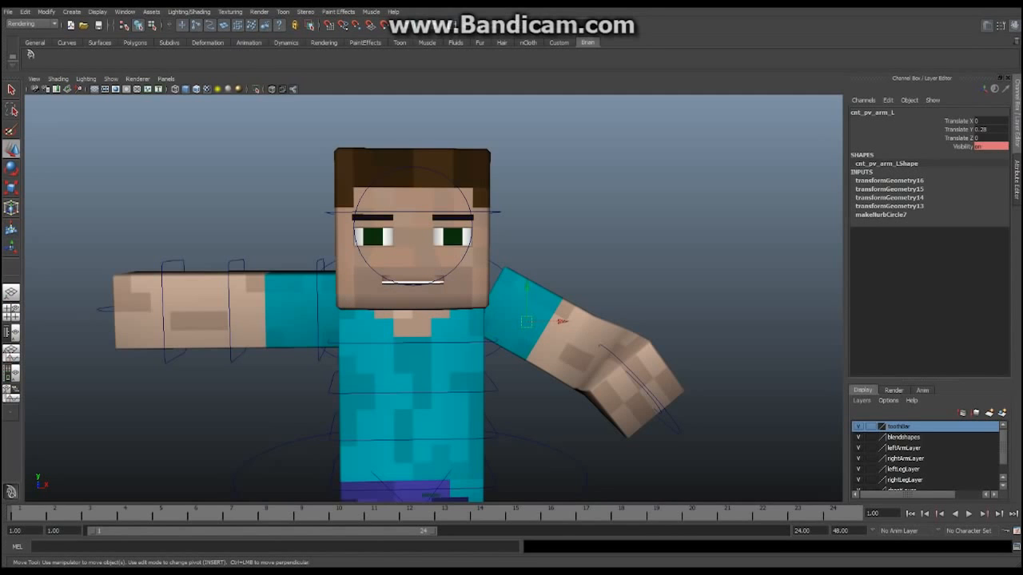
Orbit around to the character's other side and pull back to reveal the row of heads
left_click_drag(495, 304, 391, 288, "alt")
right_click_drag(391, 288, 495, 296, "alt")
middle_click_drag(495, 295, 533, 313, "alt")
left_click_drag(534, 313, 703, 310, "alt")
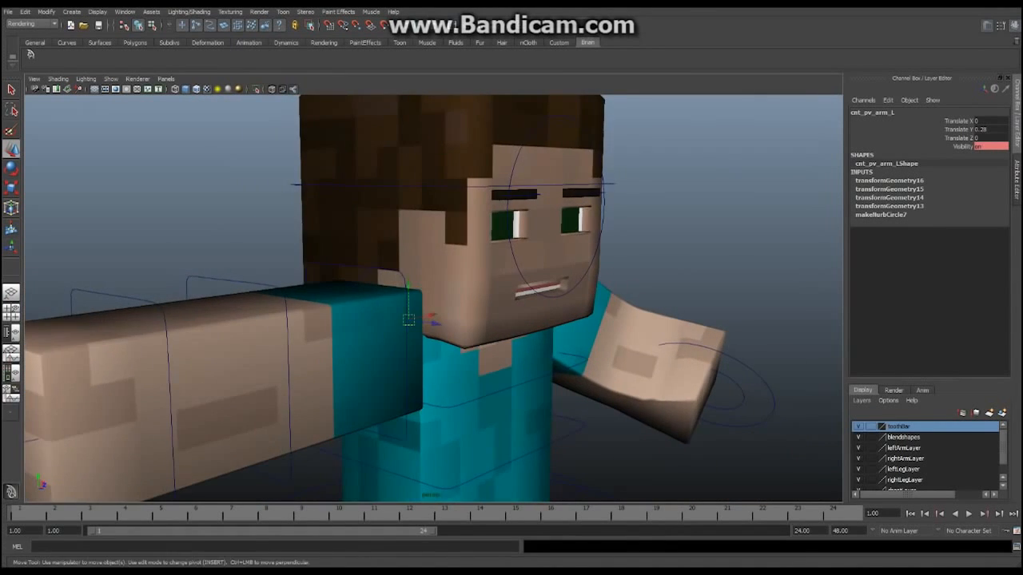
right_click_drag(703, 310, 575, 309, "alt")
middle_click_drag(575, 309, 513, 356, "alt")
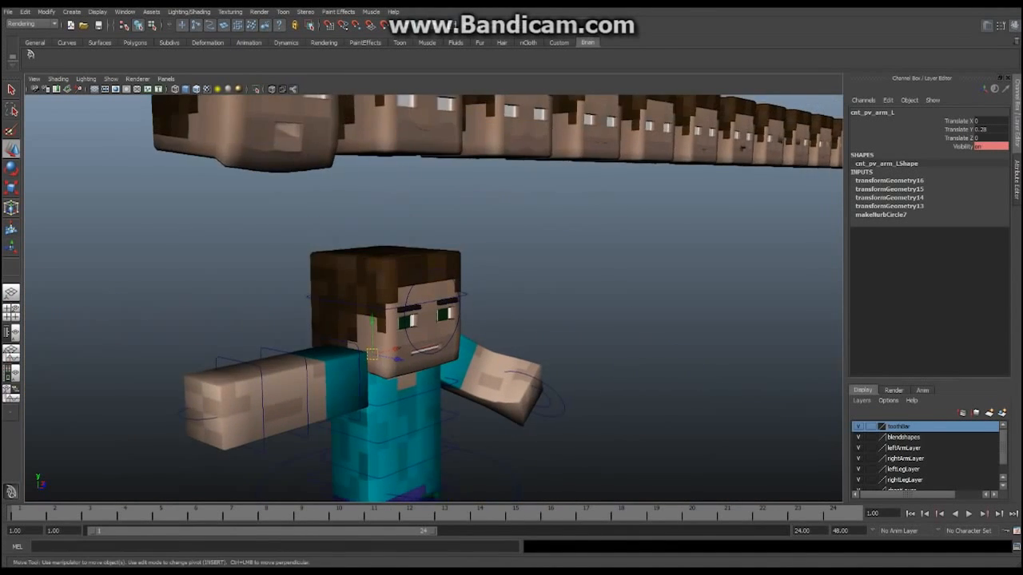
right_click_drag(513, 356, 407, 356, "alt")
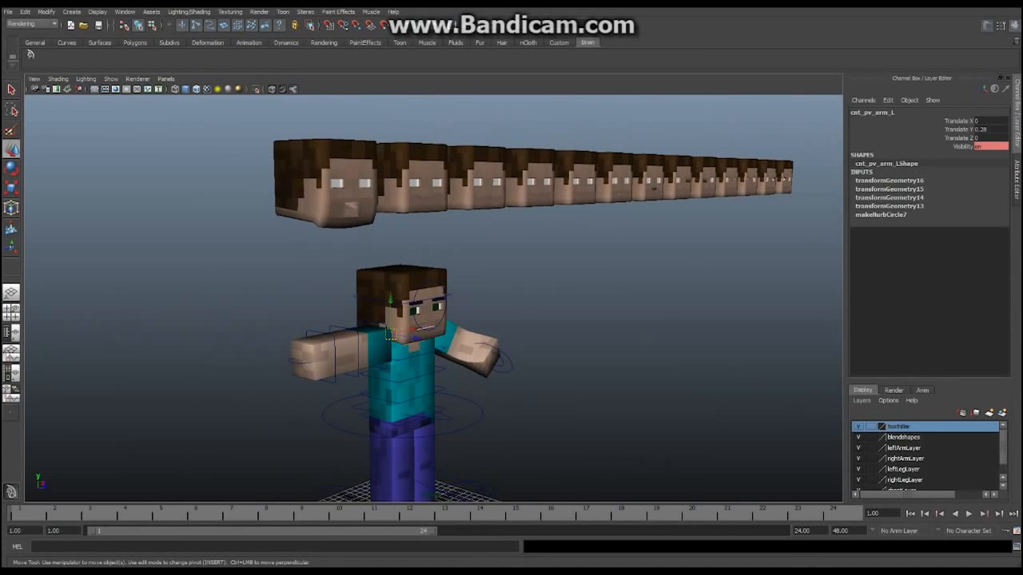
Return to the front, close in on the face, then frame the character and head row
left_click_drag(495, 319, 384, 308, "alt")
right_click_drag(384, 308, 495, 309, "alt")
middle_click_drag(495, 308, 527, 309, "alt")
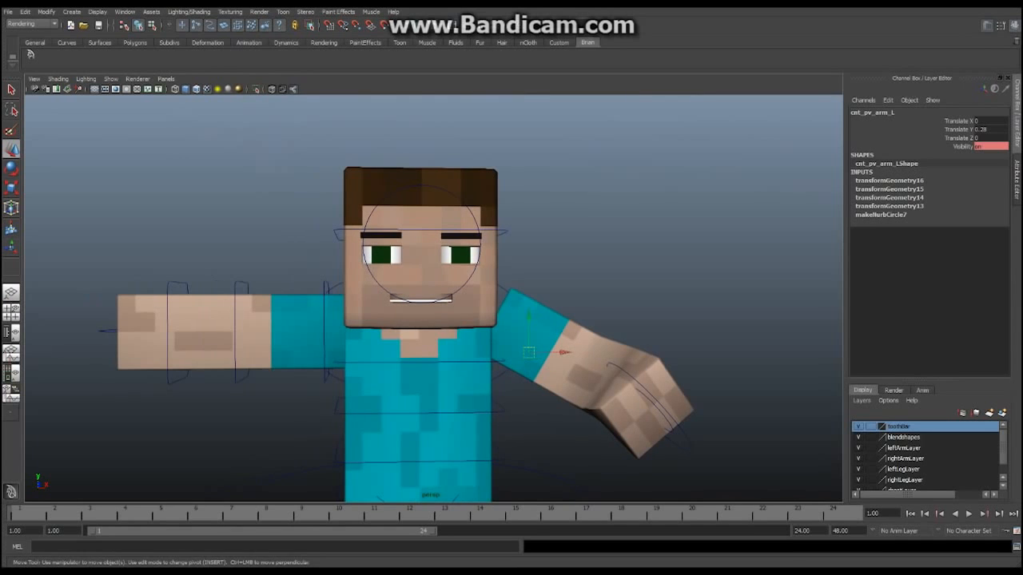
right_click_drag(528, 309, 591, 309, "alt")
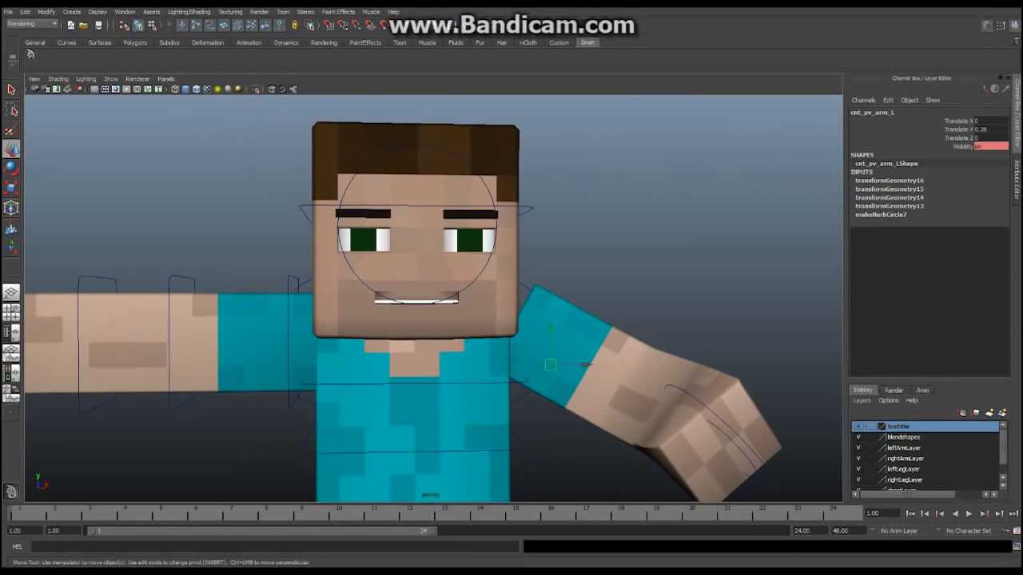
middle_click_drag(591, 309, 601, 341, "alt")
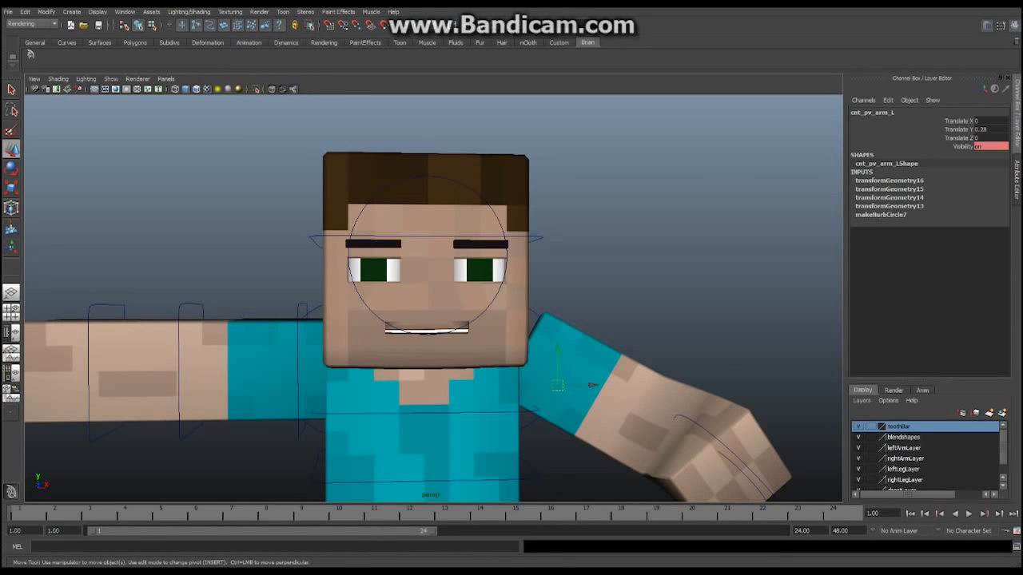
right_click_drag(551, 319, 400, 320, "alt")
middle_click_drag(399, 320, 293, 345, "alt")
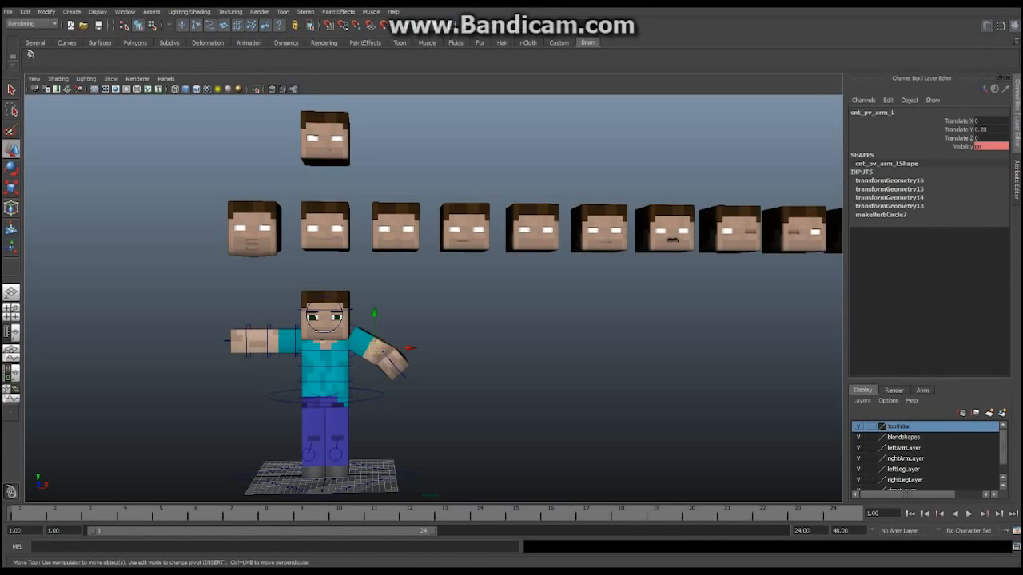
scroll(433, 298, "up", 5)
scroll(433, 298, "down", 1)
middle_click_drag(433, 298, 491, 275, "alt")
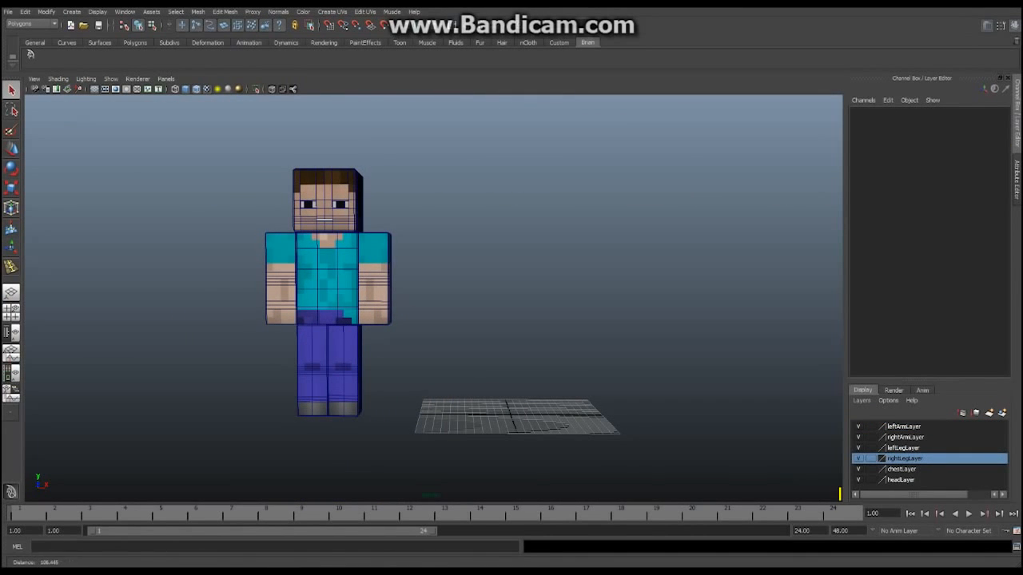
right_click_drag(431, 296, 359, 296, "alt")
mouse_move(360, 295)
left_mouse_down("alt")
mouse_move(472, 316)
mouse_move(359, 295)
left_mouse_up("alt")
middle_click_drag(359, 296, 410, 279, "alt")
scroll(434, 298, "up", 3)
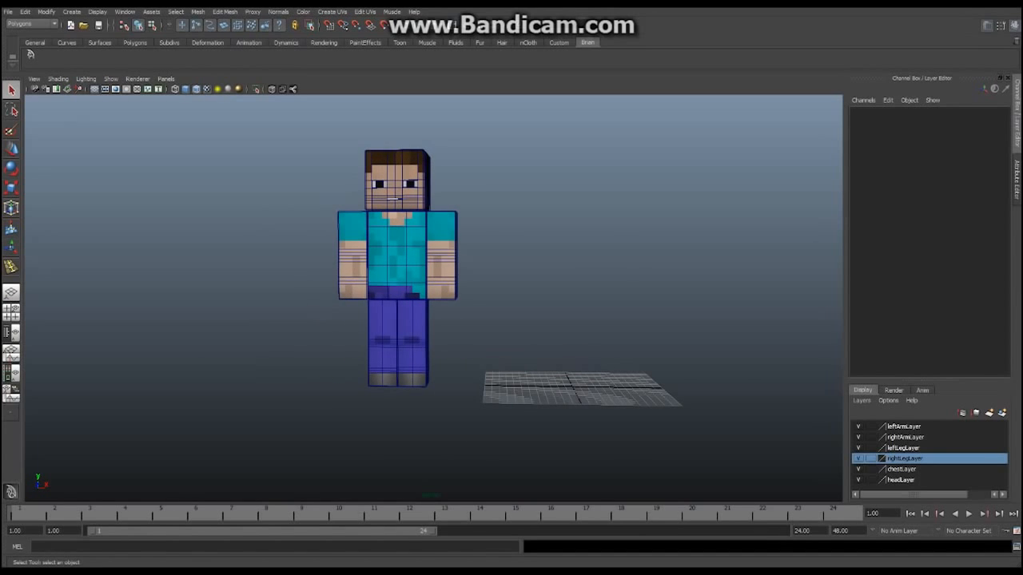
mouse_move(432, 296)
left_mouse_down("alt")
mouse_move(520, 299)
mouse_move(439, 315)
mouse_move(431, 297)
left_mouse_up("alt")
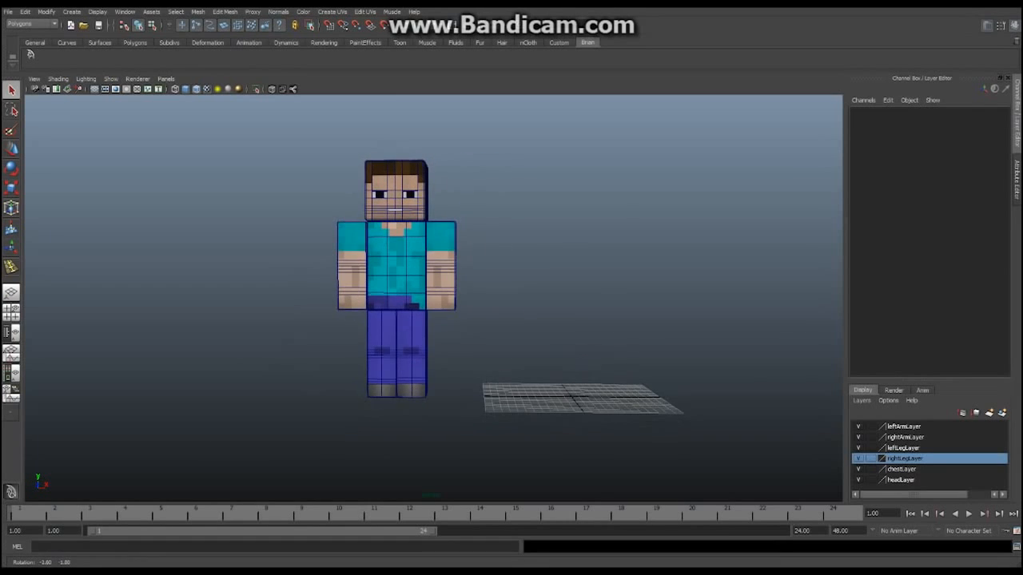
middle_click_drag(431, 297, 437, 315, "alt")
scroll(437, 314, "up", 2)
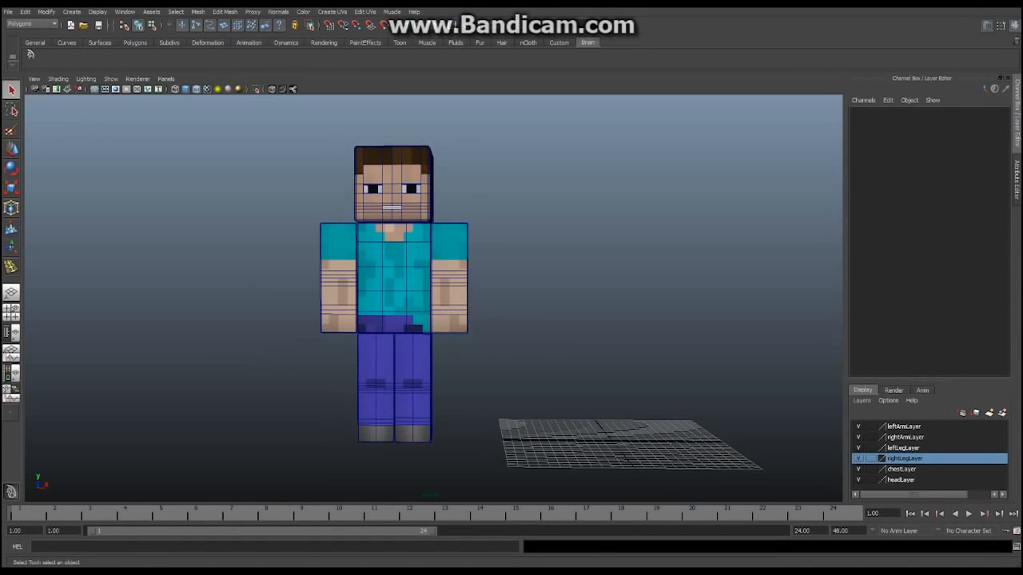
left_click_drag(437, 315, 403, 324, "alt")
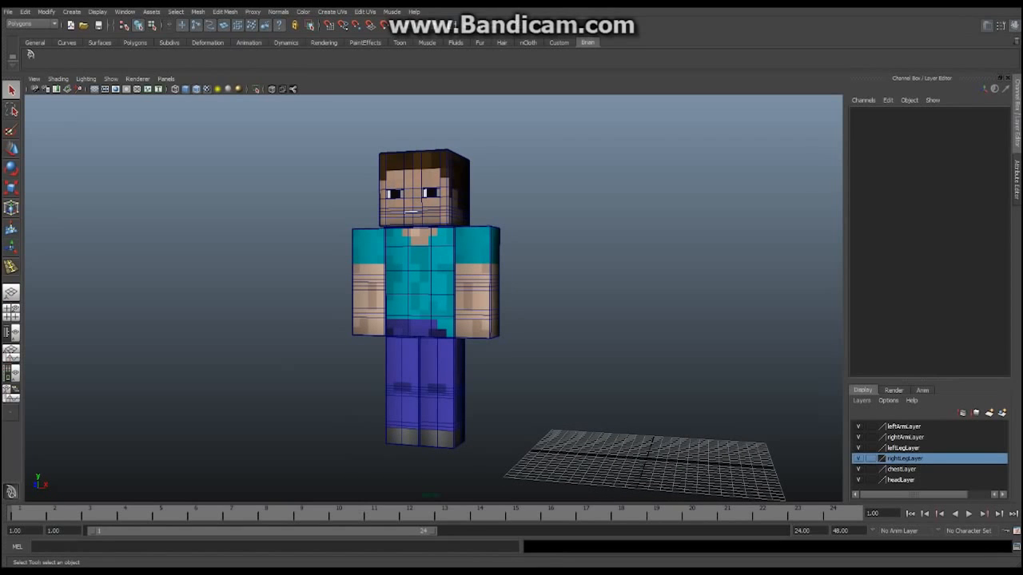
scroll(422, 299, "up", 4)
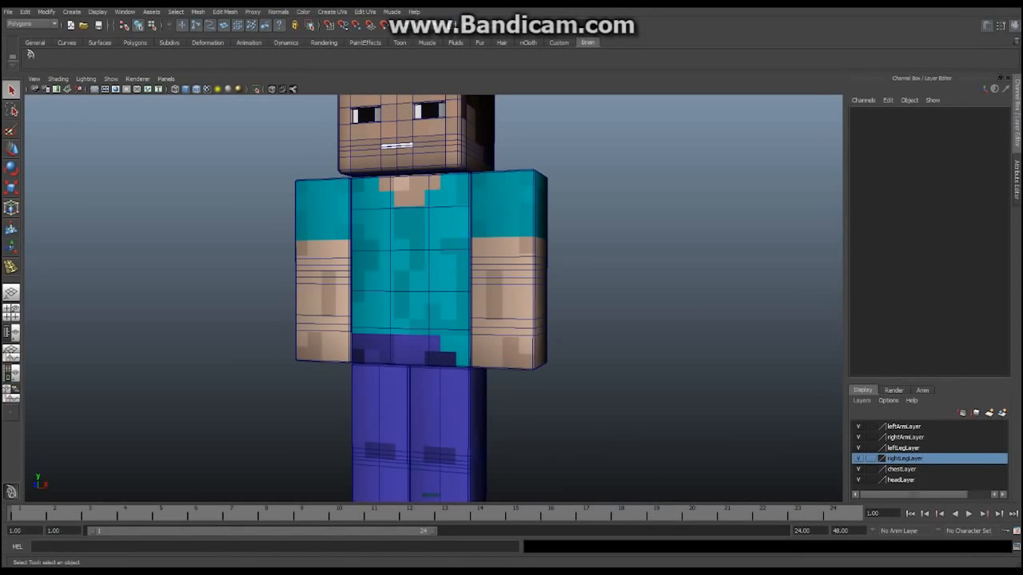
middle_click_drag(433, 319, 433, 428, "alt")
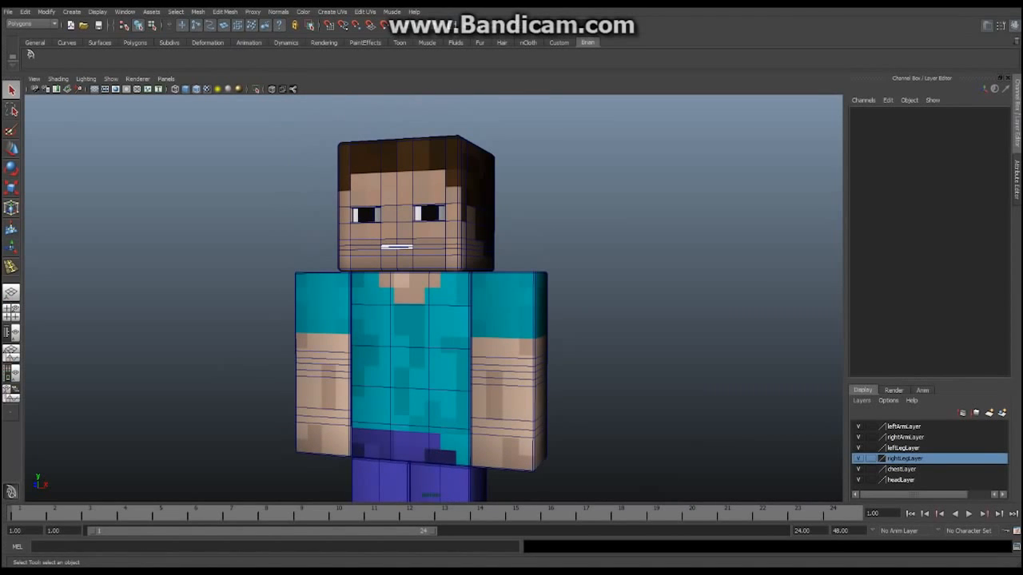
scroll(433, 299, "down", 3)
middle_click_drag(433, 337, 434, 299, "alt")
mouse_move(434, 299)
left_mouse_down("alt")
mouse_move(167, 297)
mouse_move(460, 294)
mouse_move(446, 293)
left_mouse_up("alt")
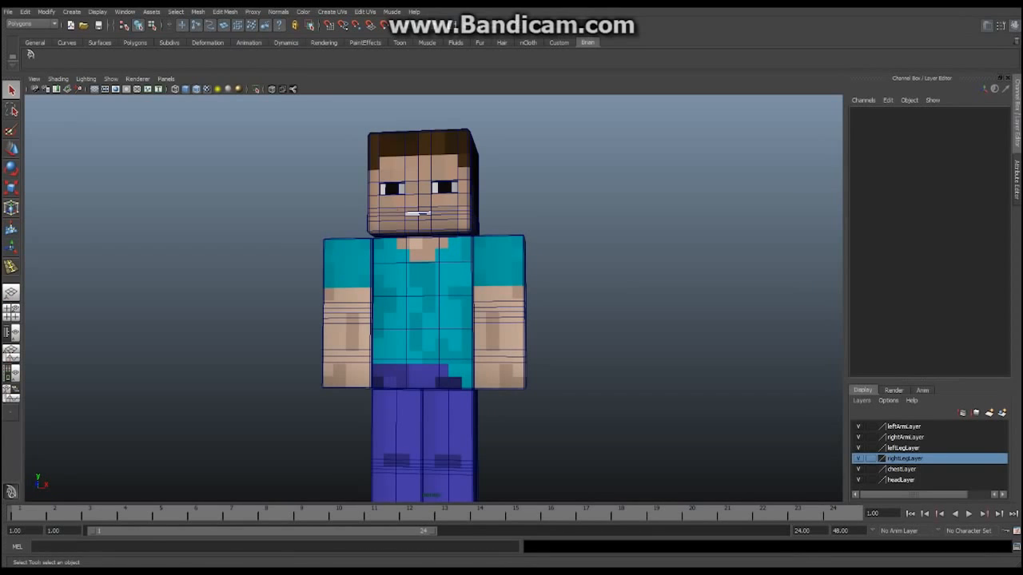
middle_click_drag(445, 352, 445, 294, "alt")
left_click_drag(446, 293, 379, 294, "alt")
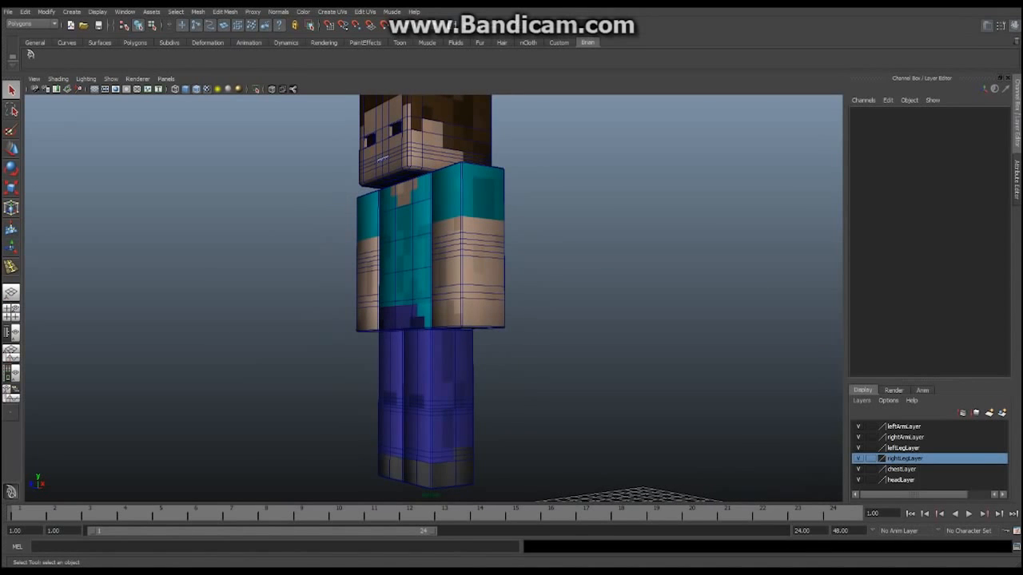
middle_click_drag(378, 294, 379, 321, "alt")
left_click_drag(378, 321, 473, 321, "alt")
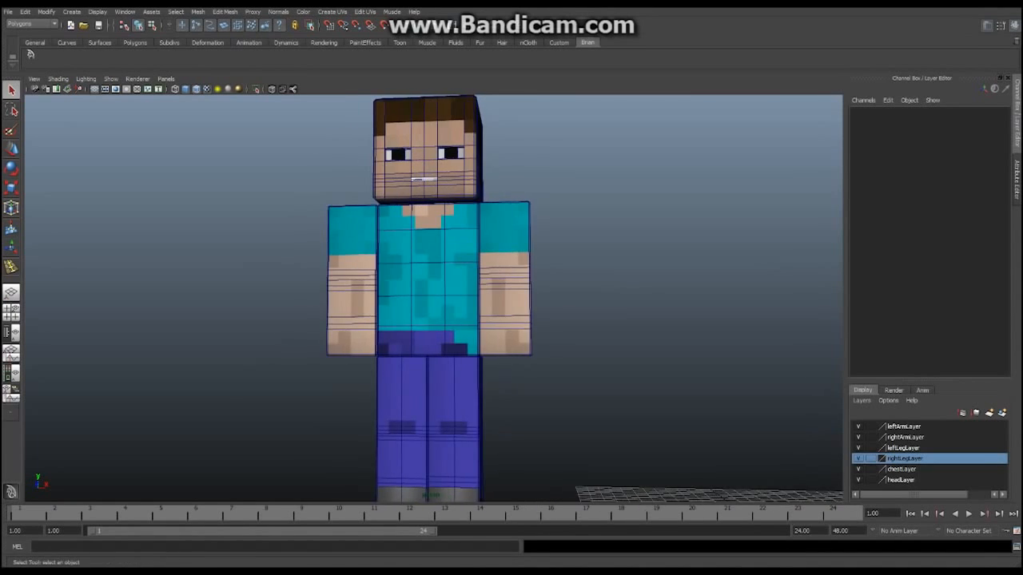
mouse_move(473, 322)
middle_mouse_down("alt")
mouse_move(467, 285)
mouse_move(454, 317)
middle_mouse_up("alt")
scroll(467, 286, "down", 3)
left_click_drag(453, 316, 477, 324, "alt")
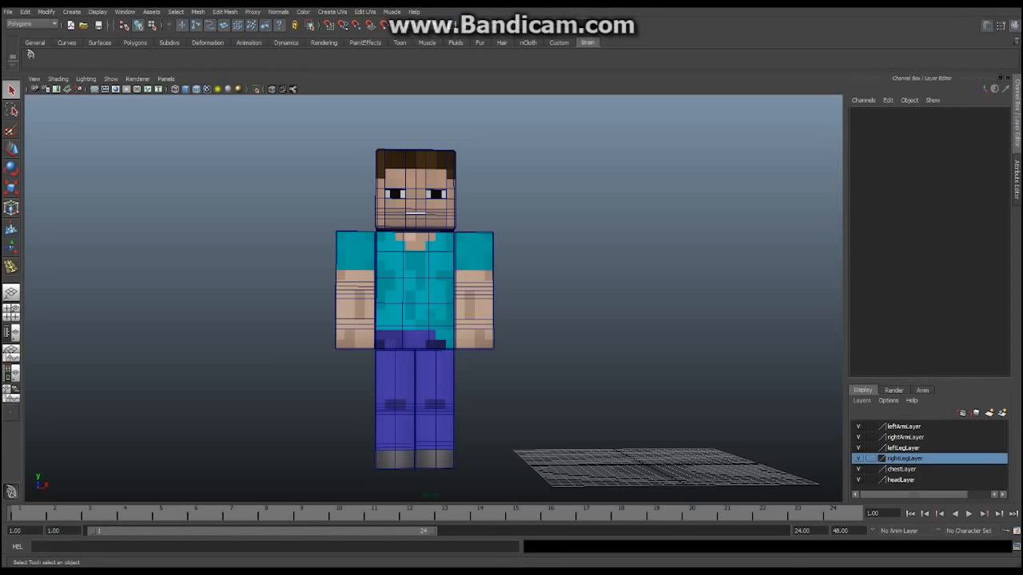
scroll(431, 295, "down", 2)
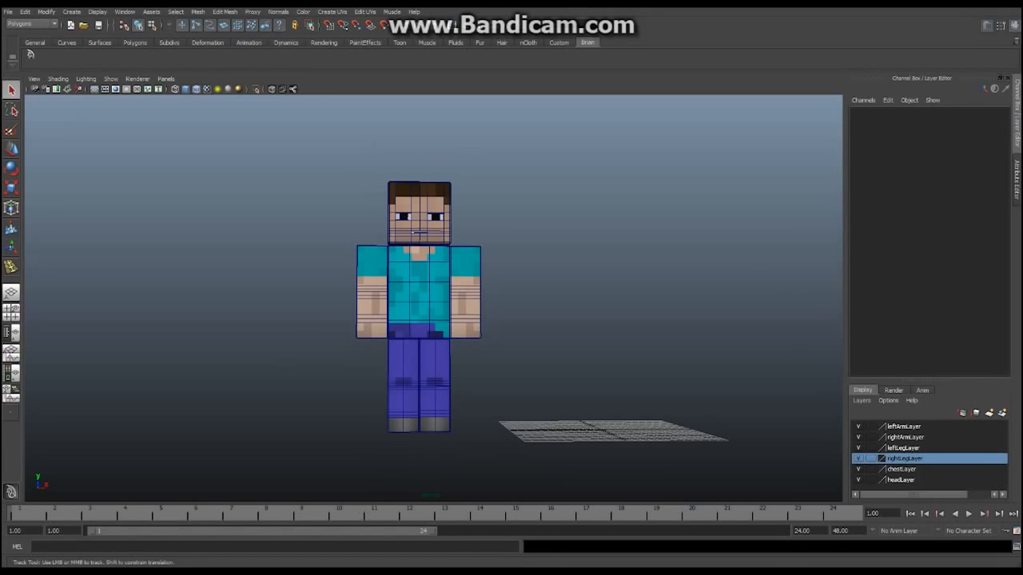
mouse_move(431, 296)
left_mouse_down("alt")
mouse_move(319, 321)
mouse_move(404, 338)
mouse_move(431, 287)
left_mouse_up("alt")
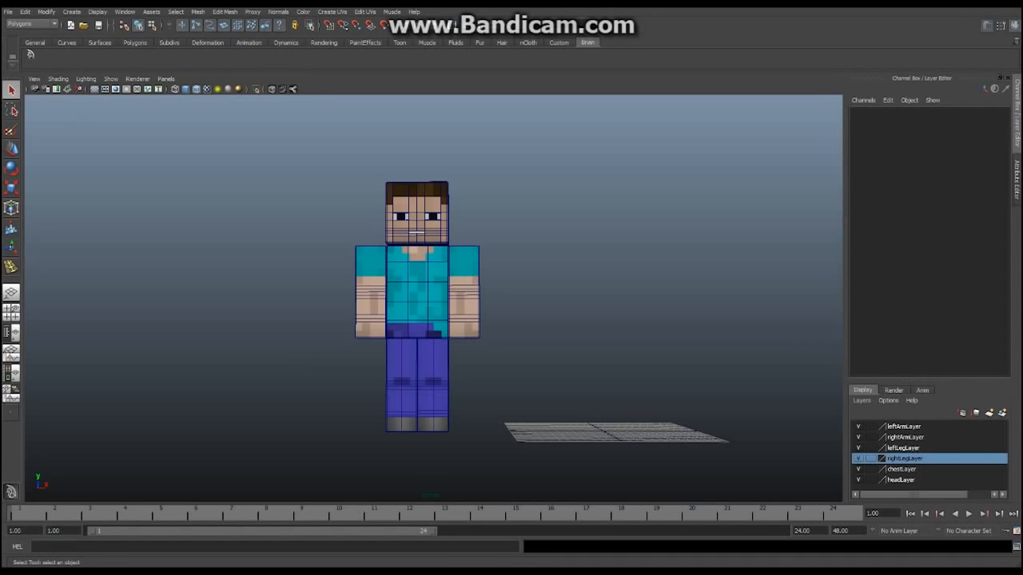
middle_click_drag(447, 303, 377, 309, "alt")
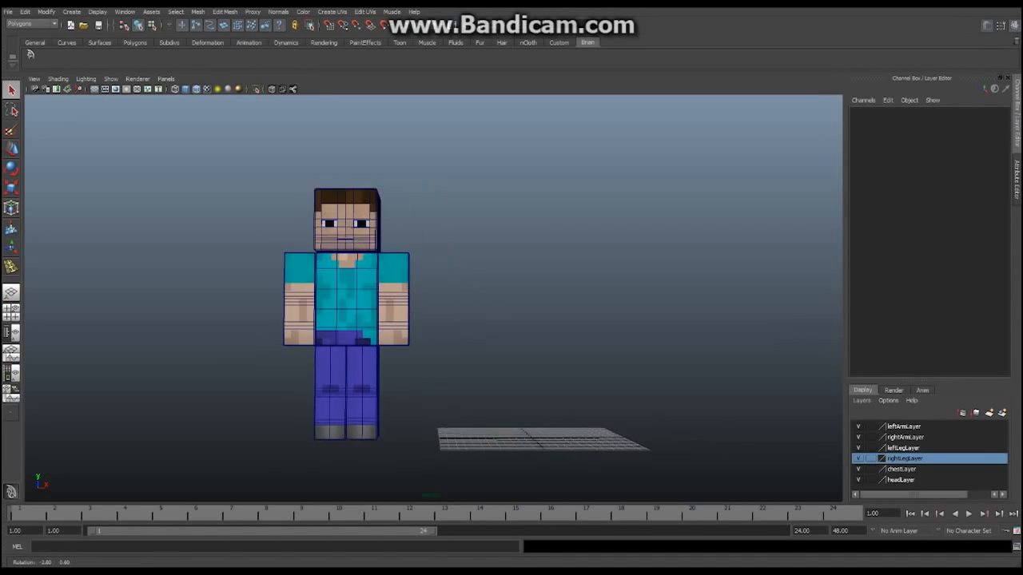
left_click_drag(377, 309, 520, 324, "alt")
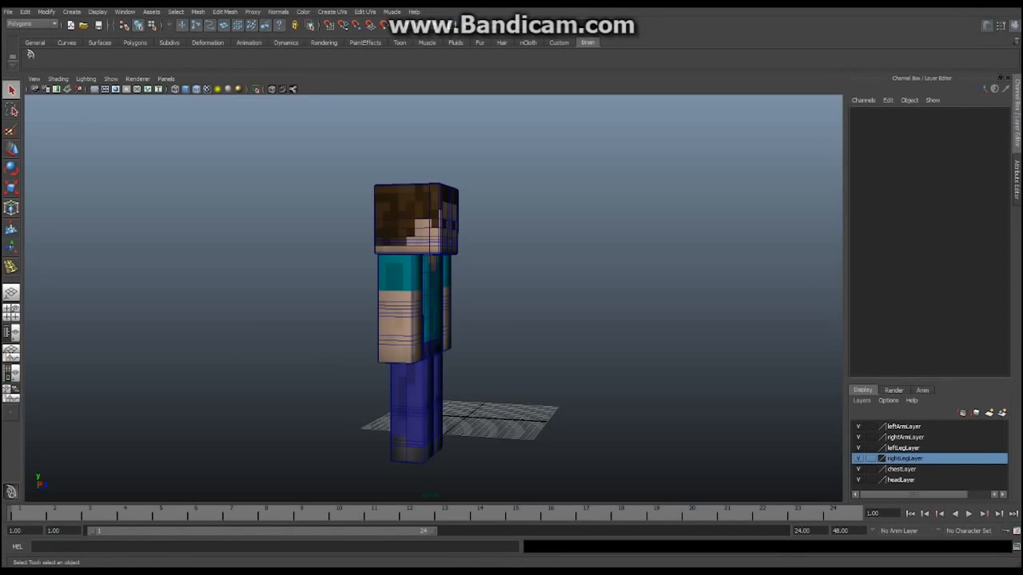
left_click_drag(511, 315, 364, 323, "alt")
right_click_drag(363, 323, 452, 323, "alt")
left_click_drag(451, 324, 484, 301, "alt")
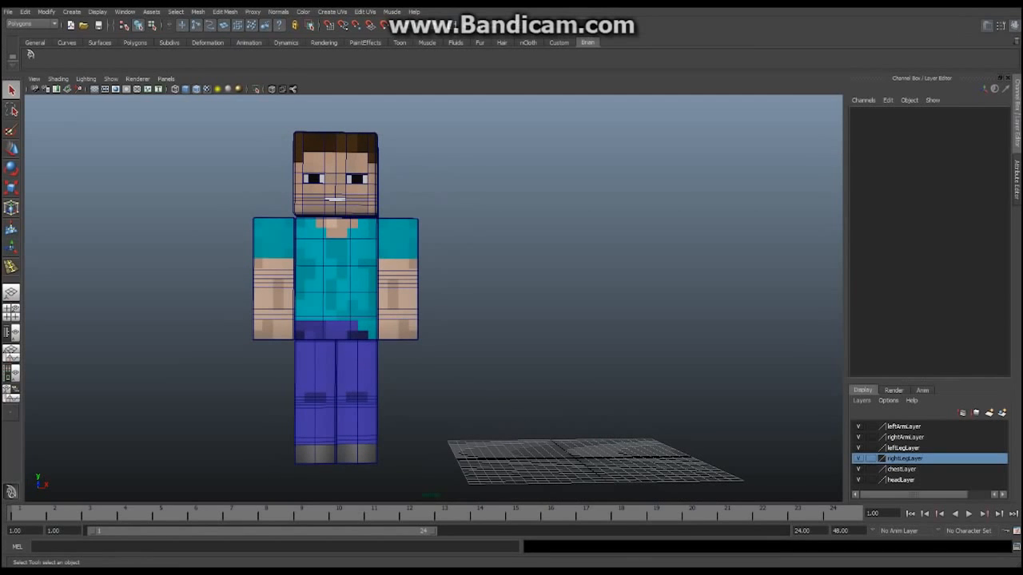
middle_click_drag(431, 304, 479, 304, "alt")
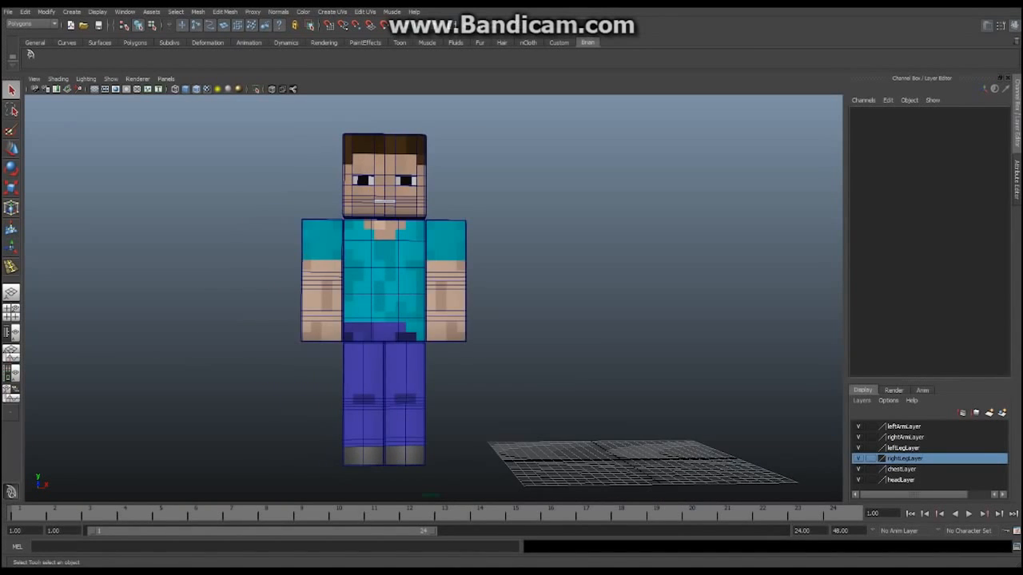
right_click_drag(479, 303, 431, 306, "alt")
mouse_move(432, 307)
left_mouse_down("alt")
mouse_move(470, 320)
mouse_move(410, 302)
mouse_move(433, 301)
left_mouse_up("alt")
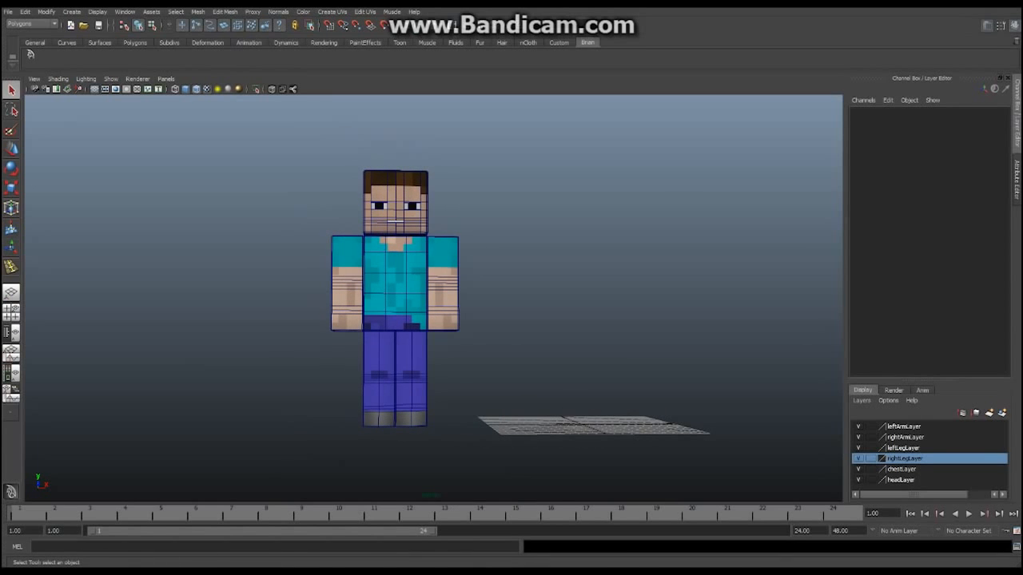
right_click_drag(433, 301, 504, 303, "alt")
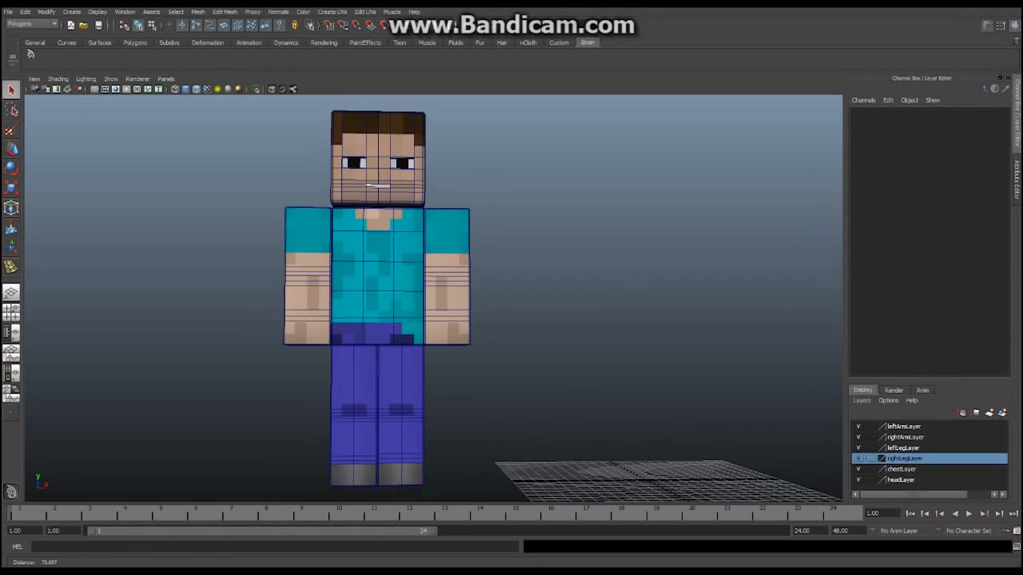
middle_click_drag(503, 304, 505, 285, "alt")
right_click_drag(505, 284, 455, 284, "alt")
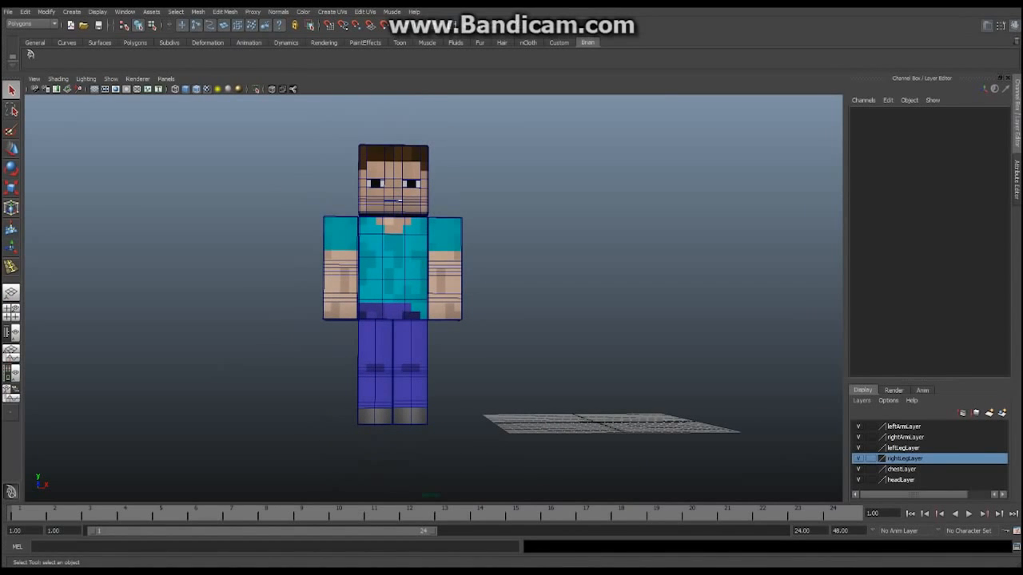
left_click_drag(397, 201, 369, 216, "alt")
left_click_drag(433, 298, 440, 298, "alt")
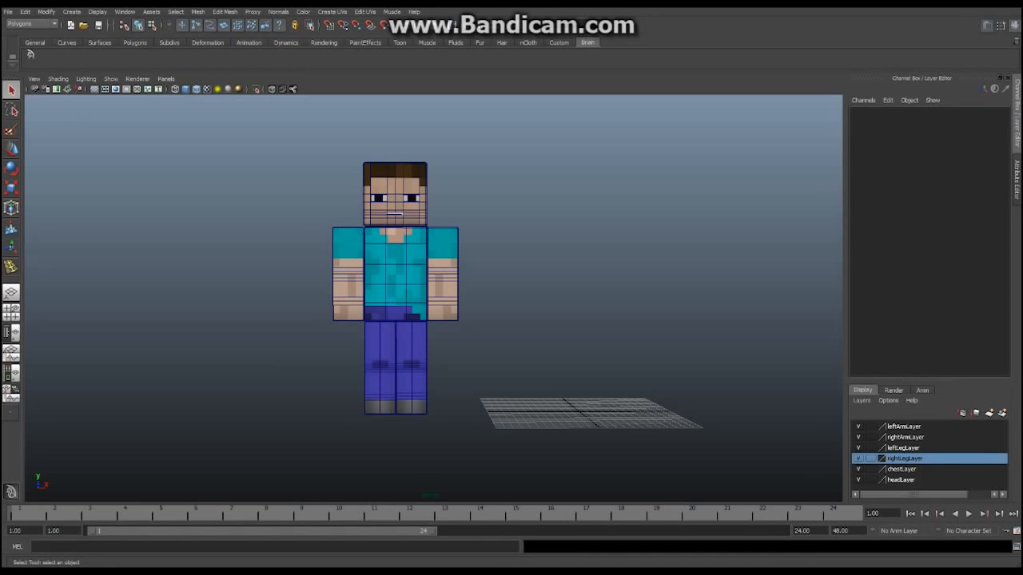
right_click_drag(431, 297, 495, 297, "alt")
left_click_drag(495, 297, 495, 294, "alt")
left_click_drag(431, 297, 416, 321, "alt")
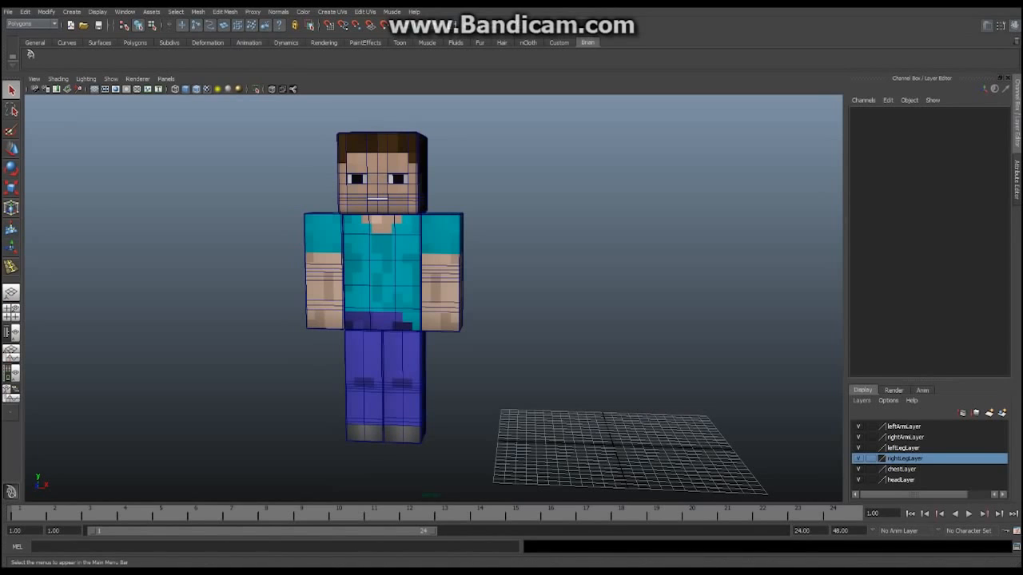
With the Polygons menu set active, create default cube pCube1 at the origin and reframe it
left_click(32, 24)
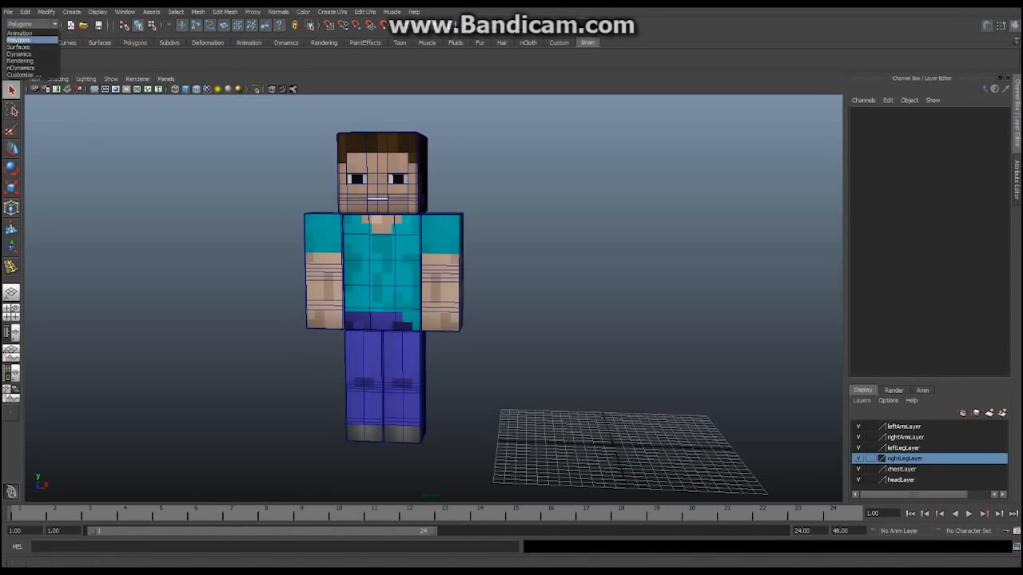
left_click(19, 39)
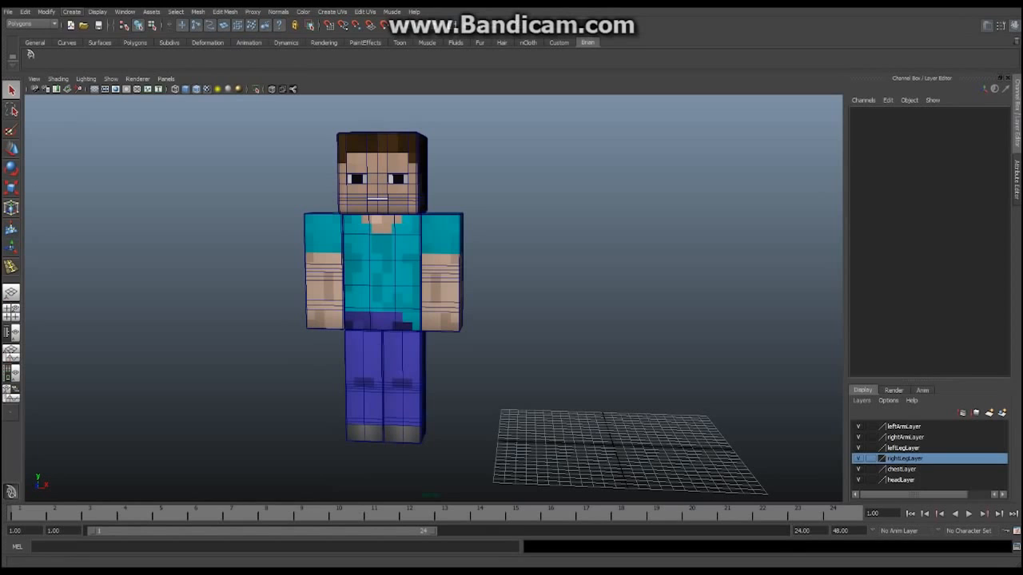
left_click(71, 11)
mouse_move(112, 37)
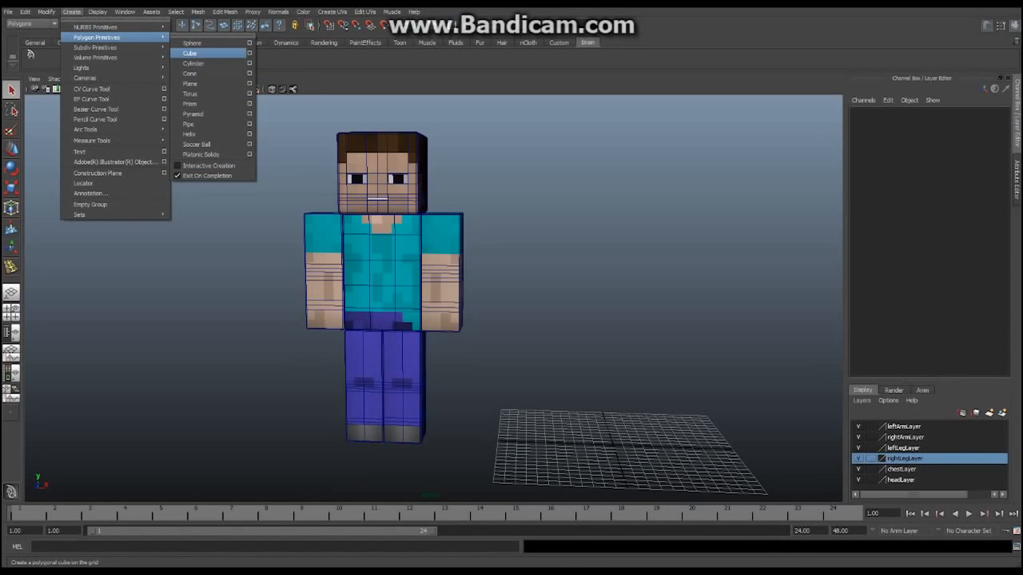
left_click(192, 52)
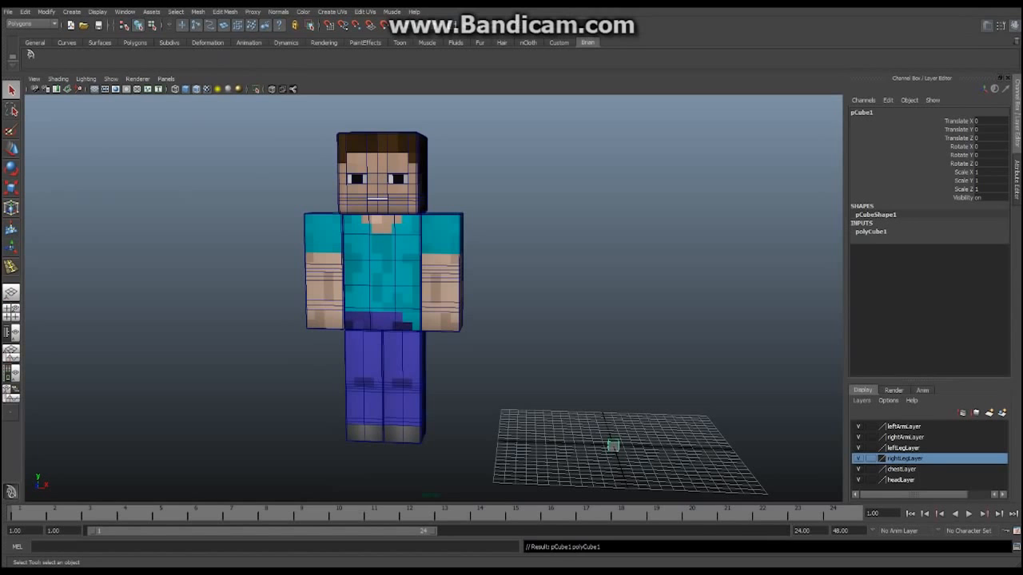
middle_click_drag(512, 320, 463, 250, "alt")
left_click_drag(463, 250, 463, 217, "alt")
middle_click_drag(463, 217, 424, 240, "alt")
left_click_drag(423, 241, 417, 276, "alt")
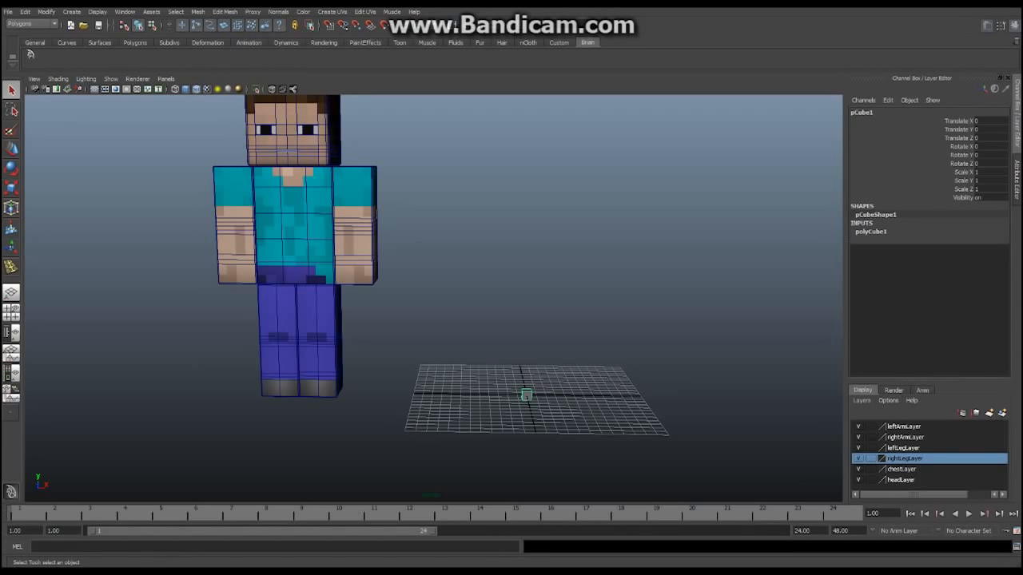
Rename pCube1 to charHead
left_click(862, 112)
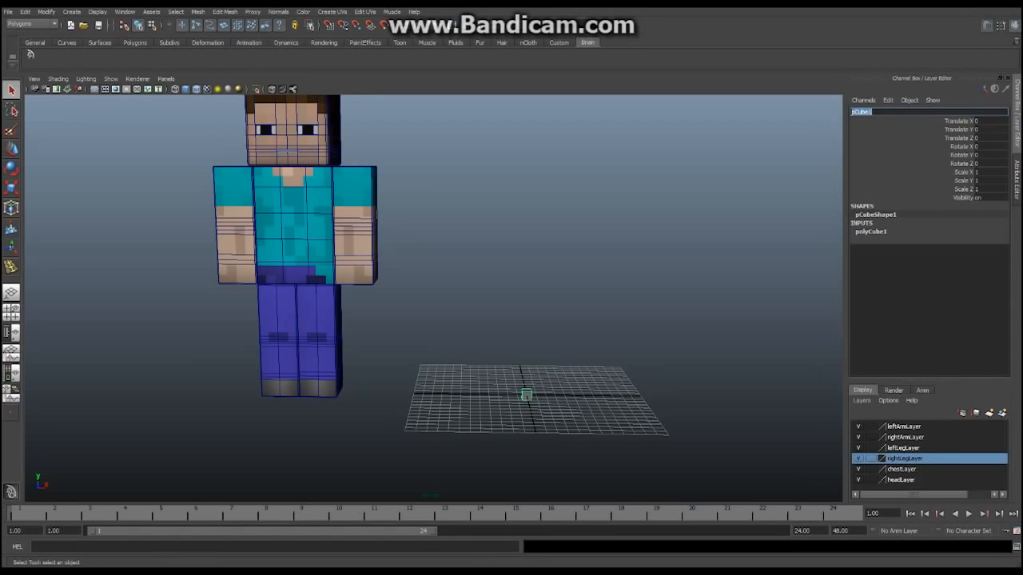
type("charHead")
key("Return")
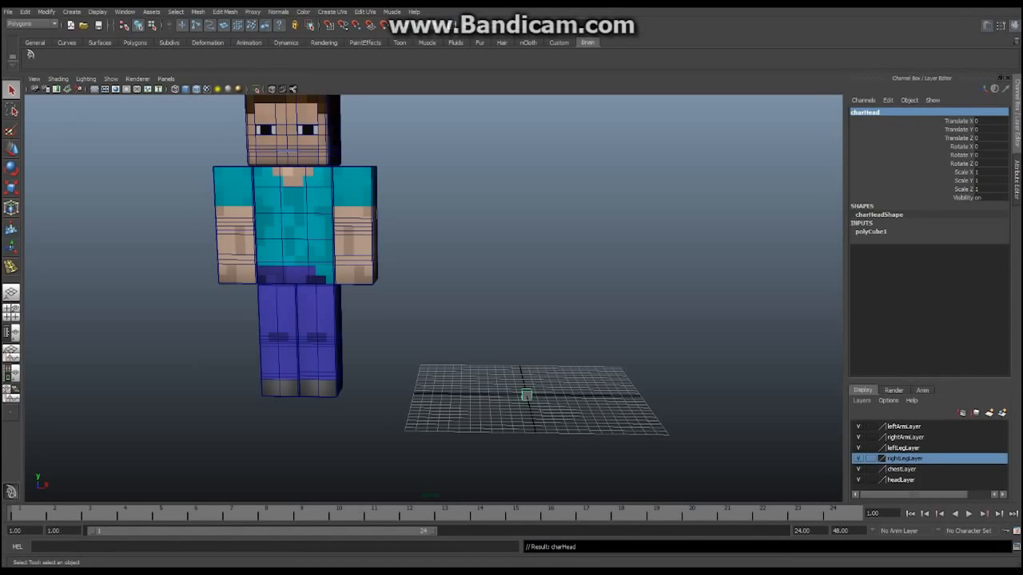
Scale charHead to 8 on X, Y and Z
middle_click_drag(432, 295, 466, 339, "alt")
right_click_drag(466, 339, 415, 320, "alt")
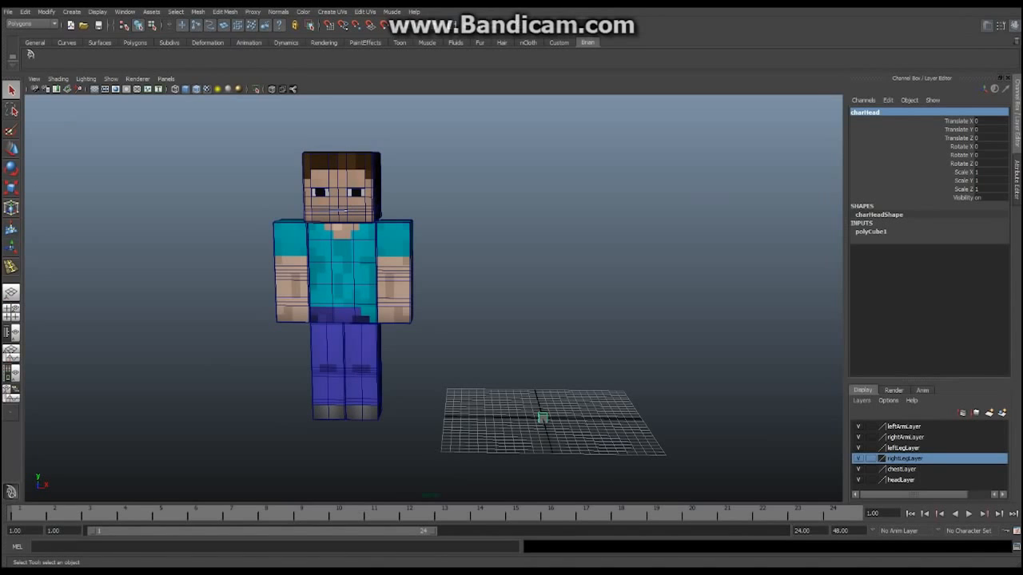
middle_click_drag(384, 287, 454, 298, "alt")
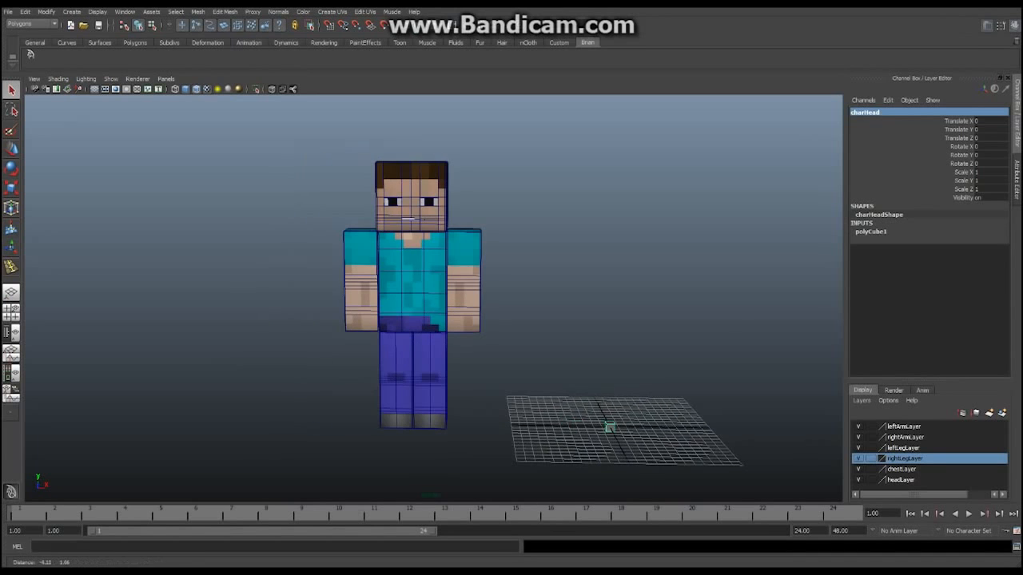
left_click_drag(454, 297, 460, 274, "alt")
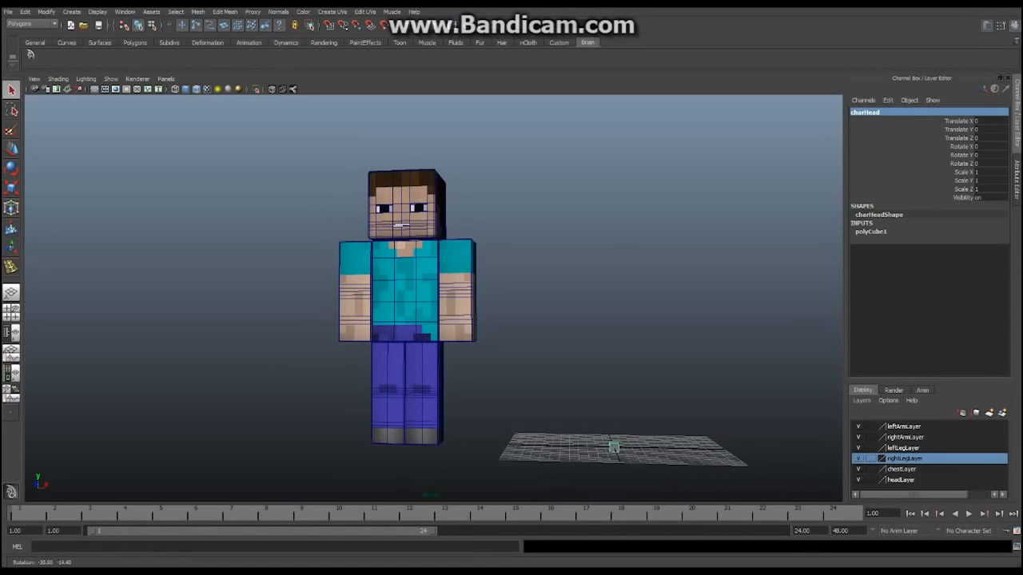
middle_click_drag(460, 274, 422, 250, "alt")
left_click_drag(422, 250, 421, 260, "alt")
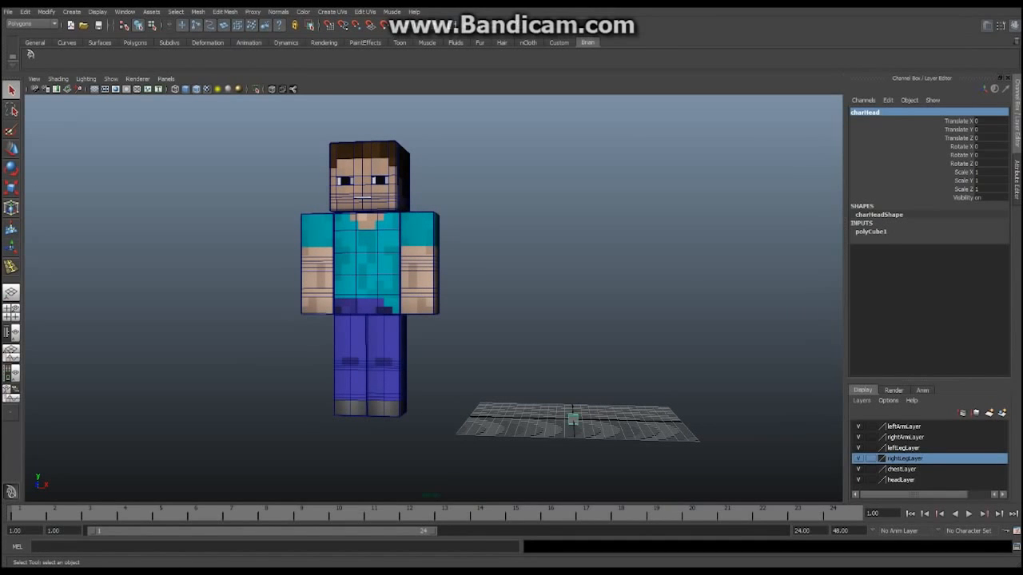
left_click(989, 171)
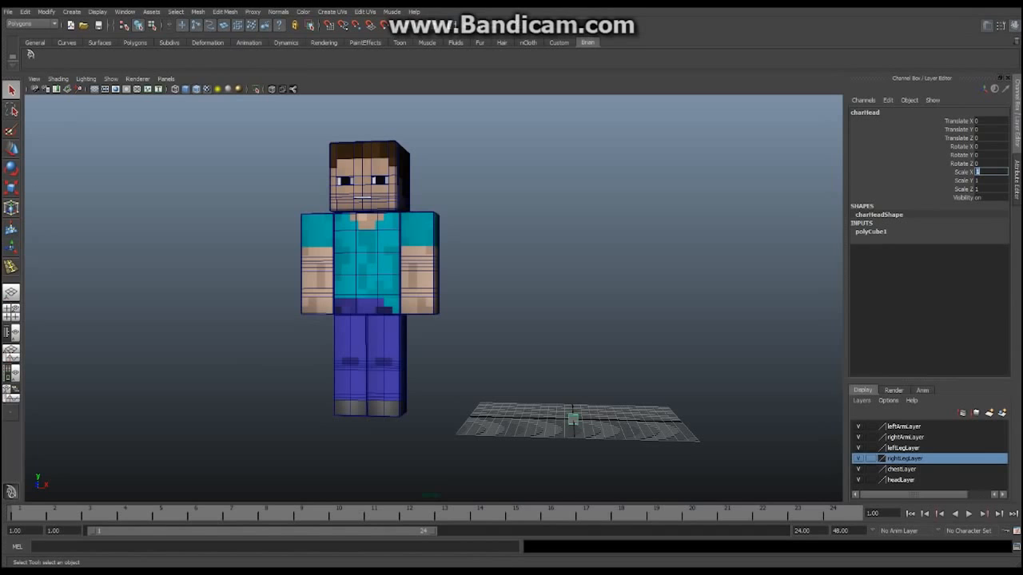
left_click_drag(989, 171, 989, 189)
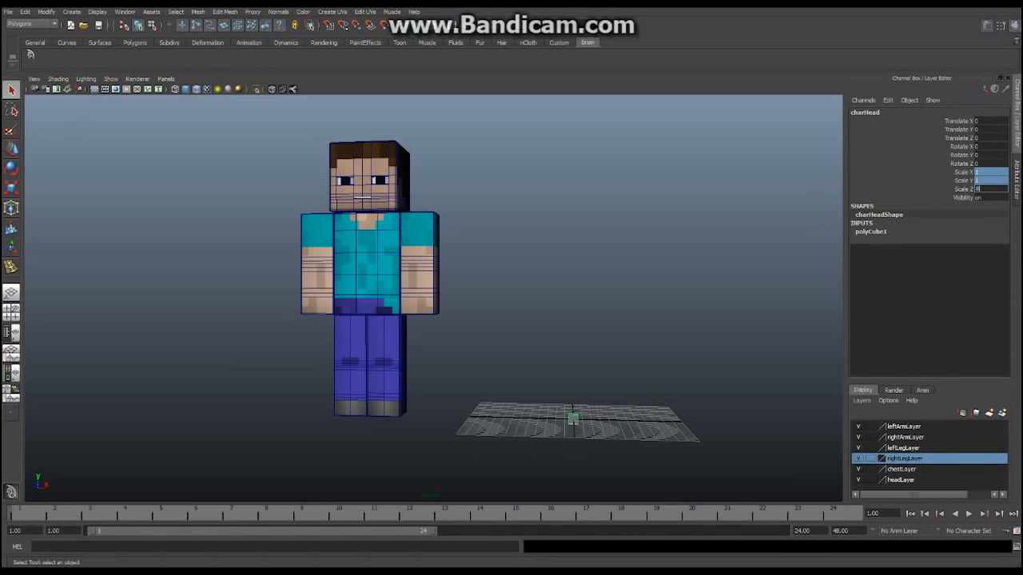
type("8")
key("Return")
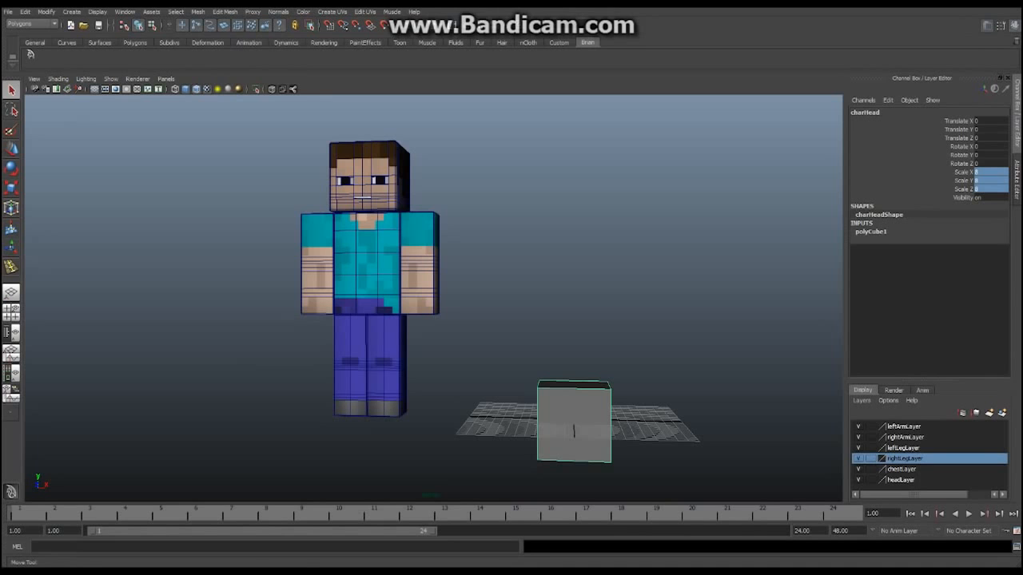
Raise charHead to Translate Y 28
key("w")
left_click_drag(432, 304, 476, 278, "alt")
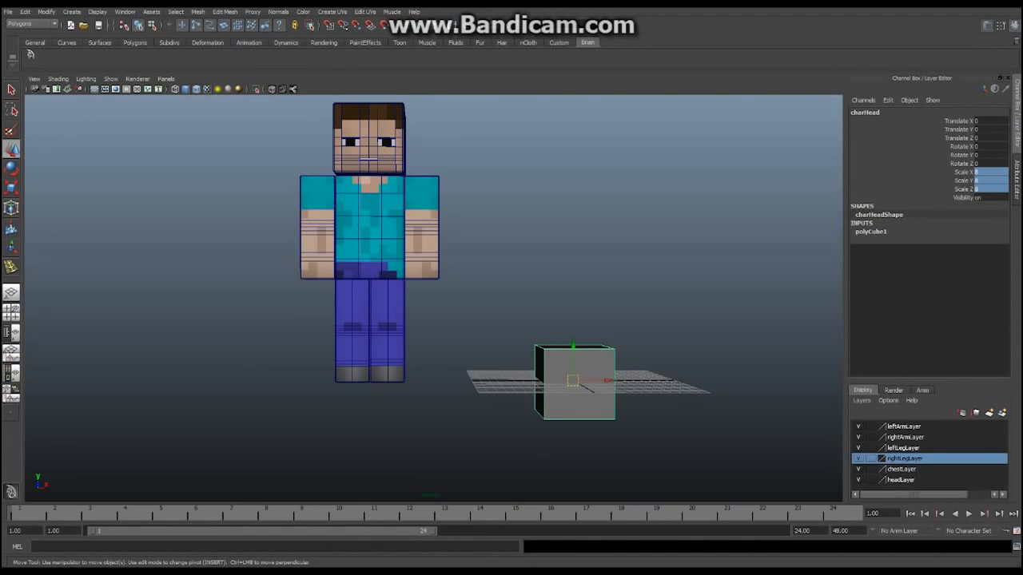
middle_click_drag(479, 335, 454, 261, "alt")
left_click_drag(454, 262, 415, 267, "alt")
scroll(423, 265, "up", 3)
left_click_drag(480, 320, 489, 285, "alt")
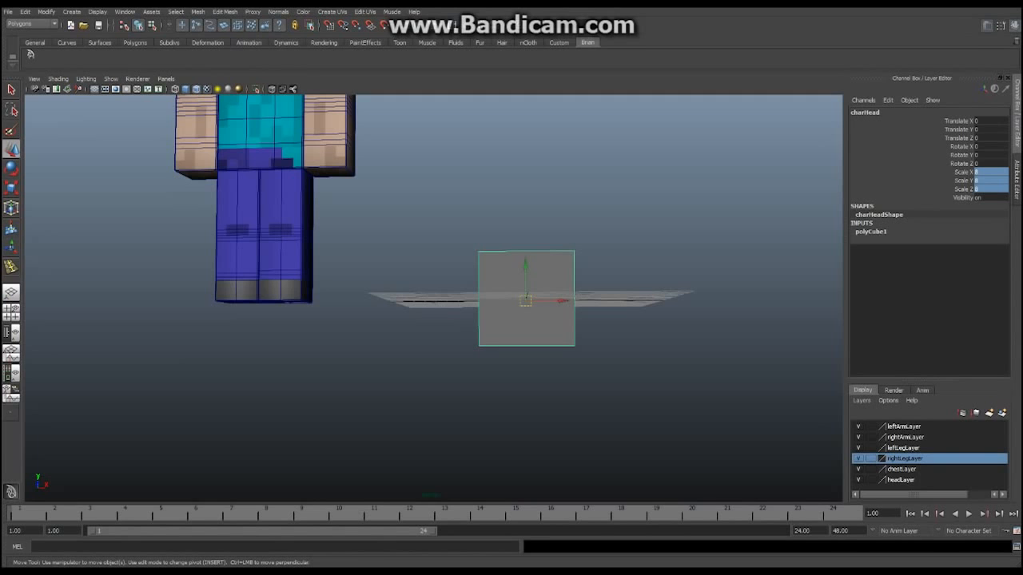
scroll(433, 298, "down", 5)
left_click_drag(433, 298, 443, 340, "alt")
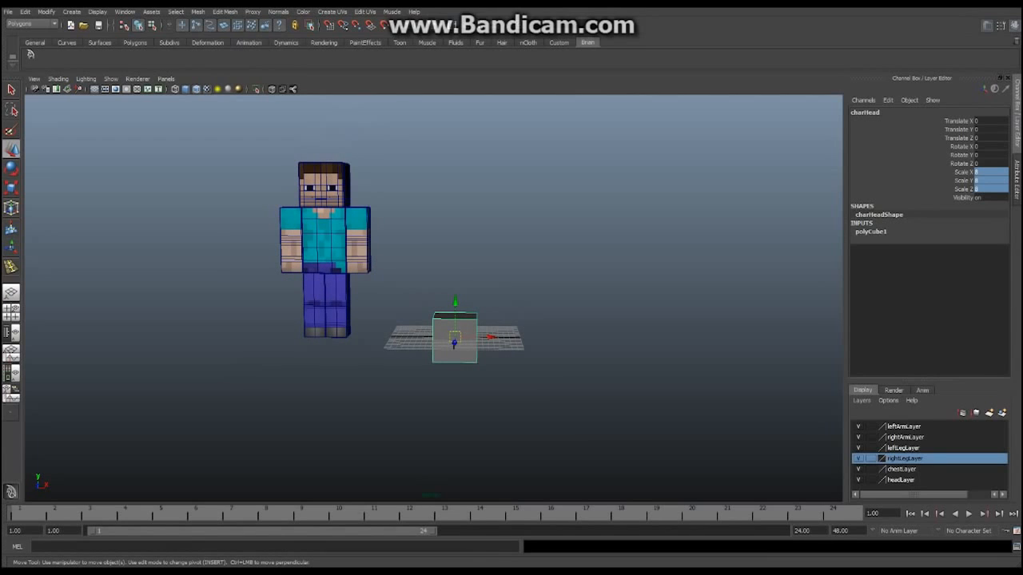
left_click(987, 130)
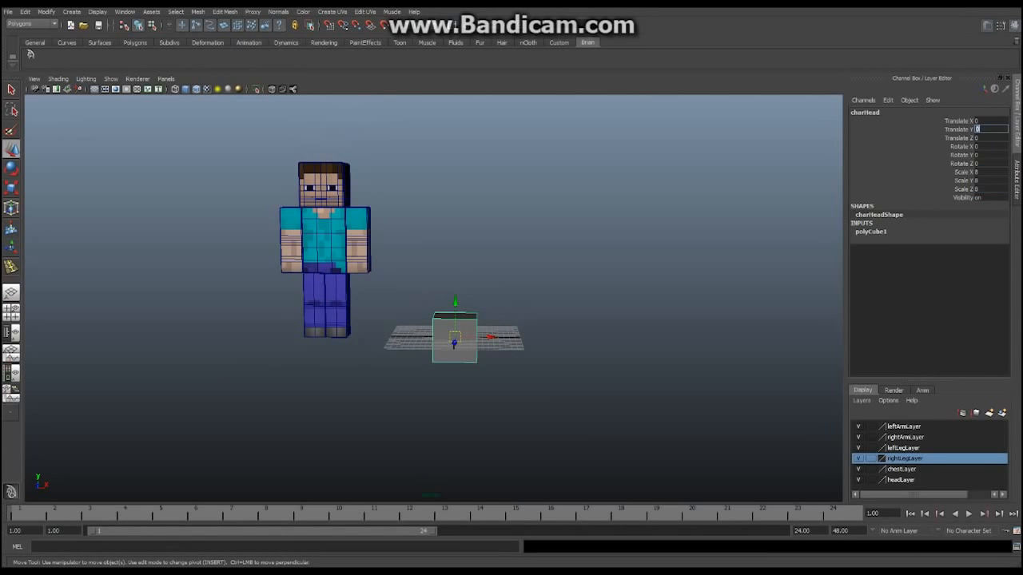
type("28")
key("Return")
Orbit to a near-front view showing charHead level with Steve's head
mouse_move(448, 275)
left_mouse_down("alt")
mouse_move(408, 294)
mouse_move(319, 300)
mouse_move(392, 310)
mouse_move(471, 302)
mouse_move(445, 295)
left_mouse_up("alt")
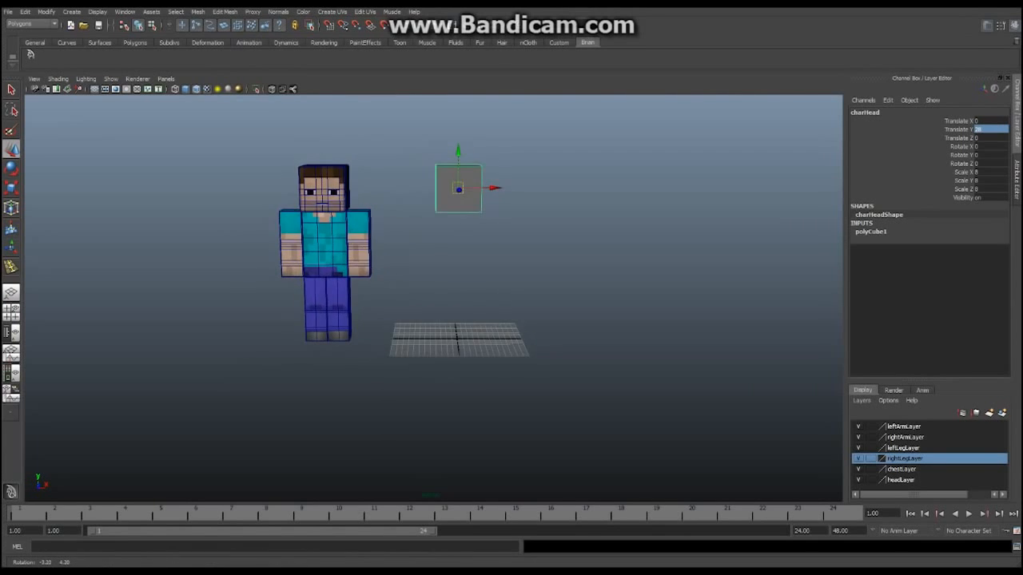
middle_click_drag(446, 296, 452, 304, "alt")
left_click_drag(452, 304, 452, 294, "alt")
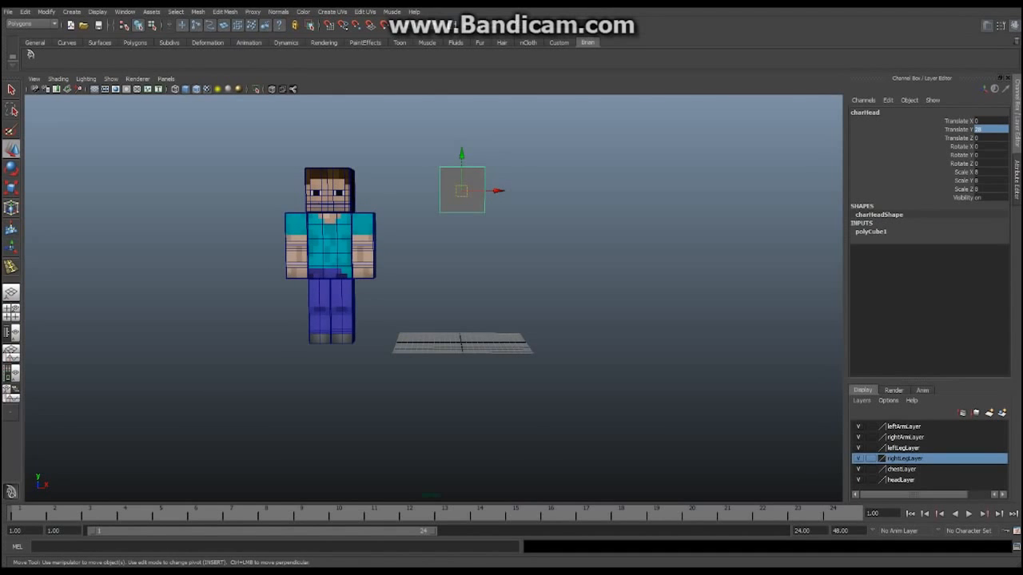
scroll(433, 297, "up", 5)
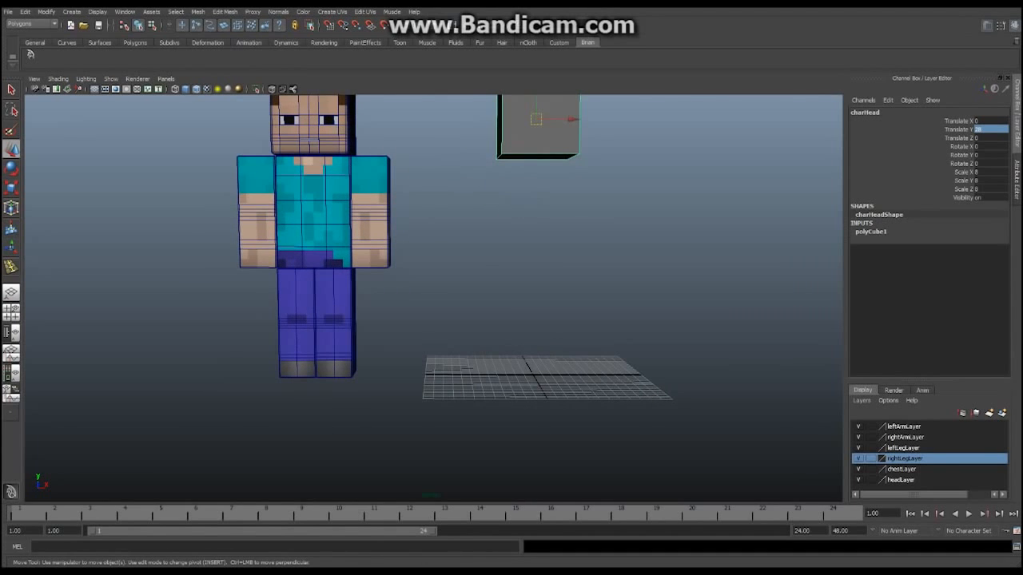
middle_click_drag(433, 297, 447, 354, "alt")
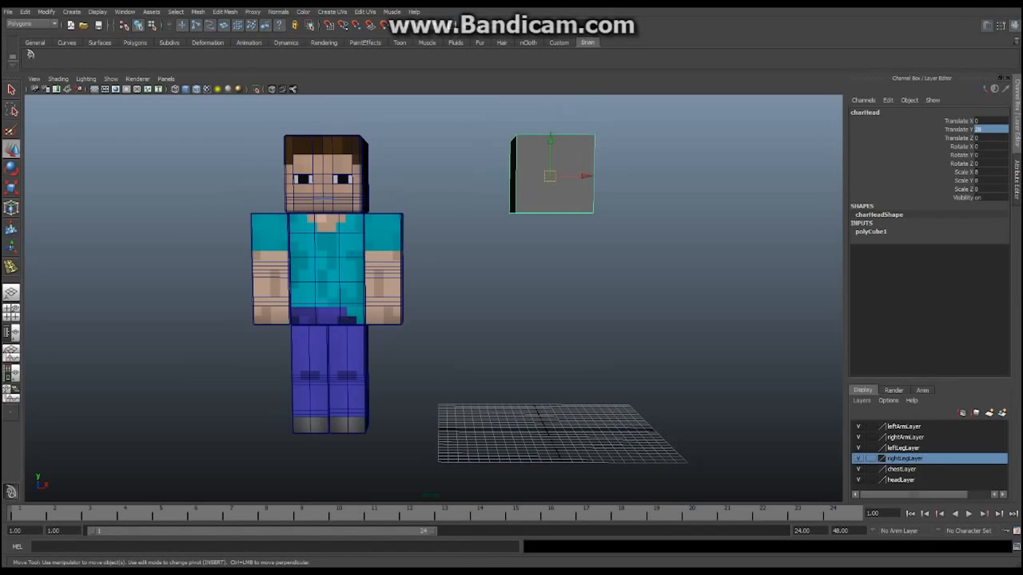
Create another polygon cube at the origin below charHead
left_click(71, 11)
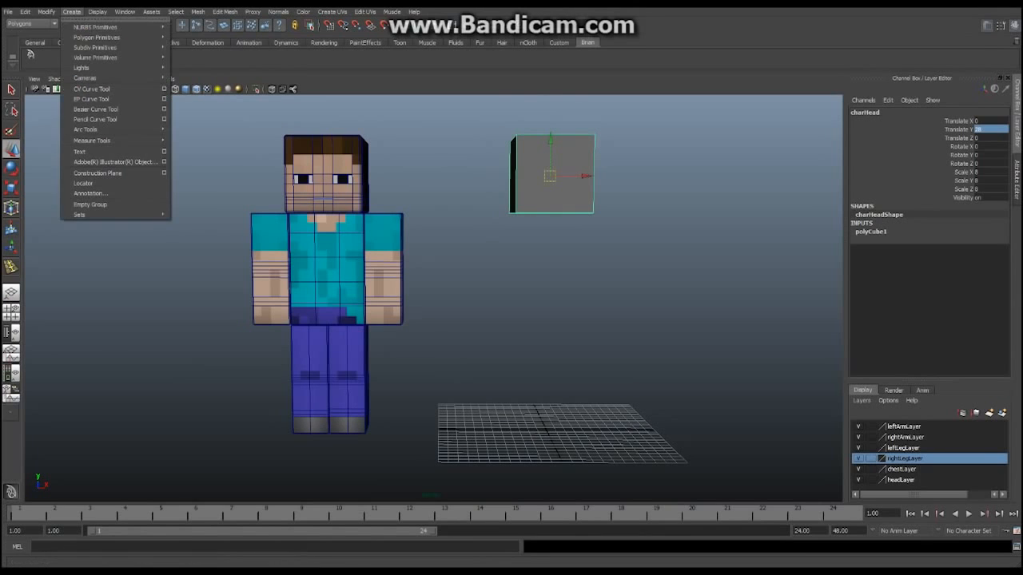
mouse_move(96, 26)
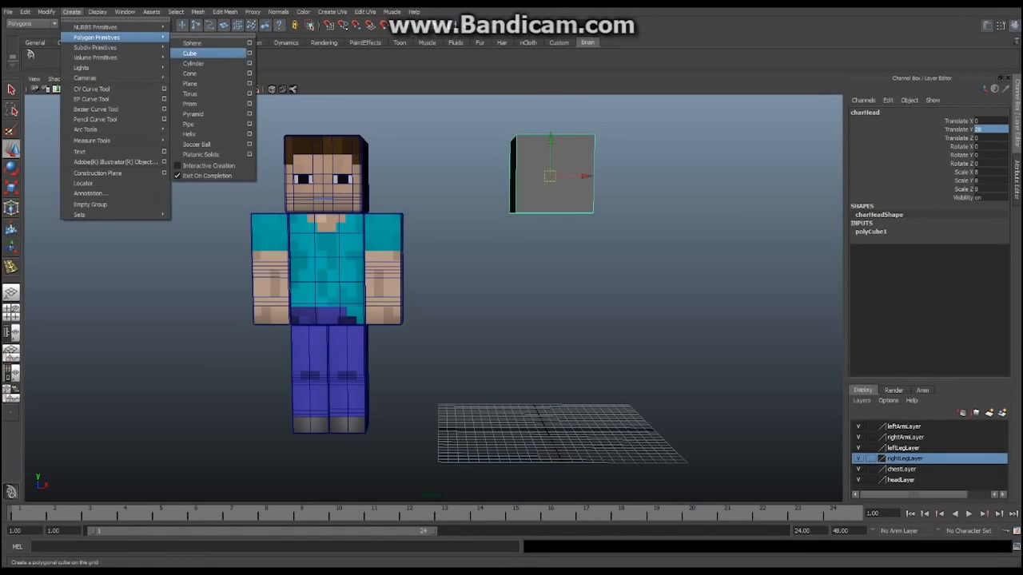
left_click(190, 53)
middle_click_drag(432, 296, 430, 262, "alt")
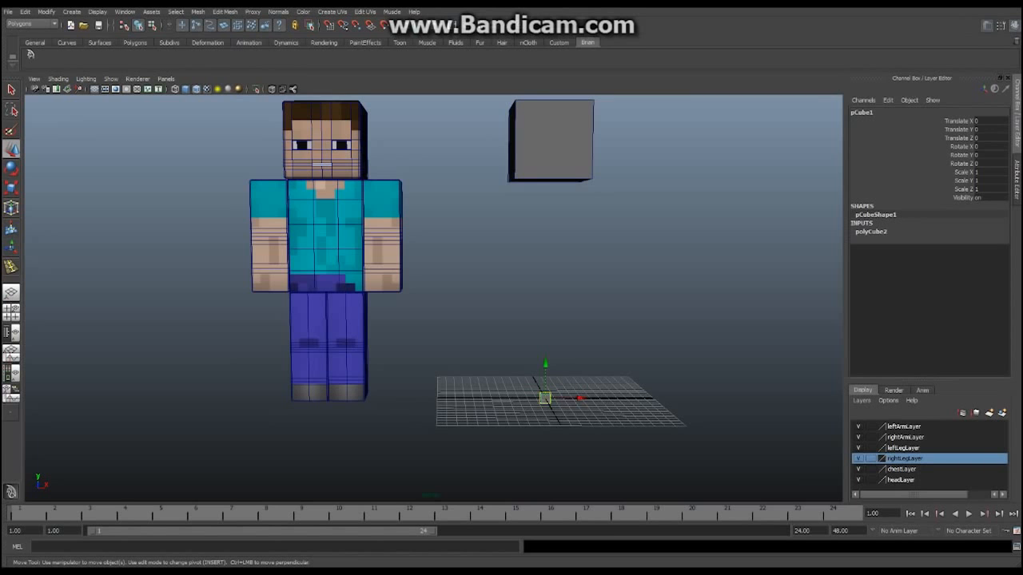
mouse_move(431, 279)
left_mouse_down("alt")
mouse_move(335, 345)
mouse_move(439, 275)
left_mouse_up("alt")
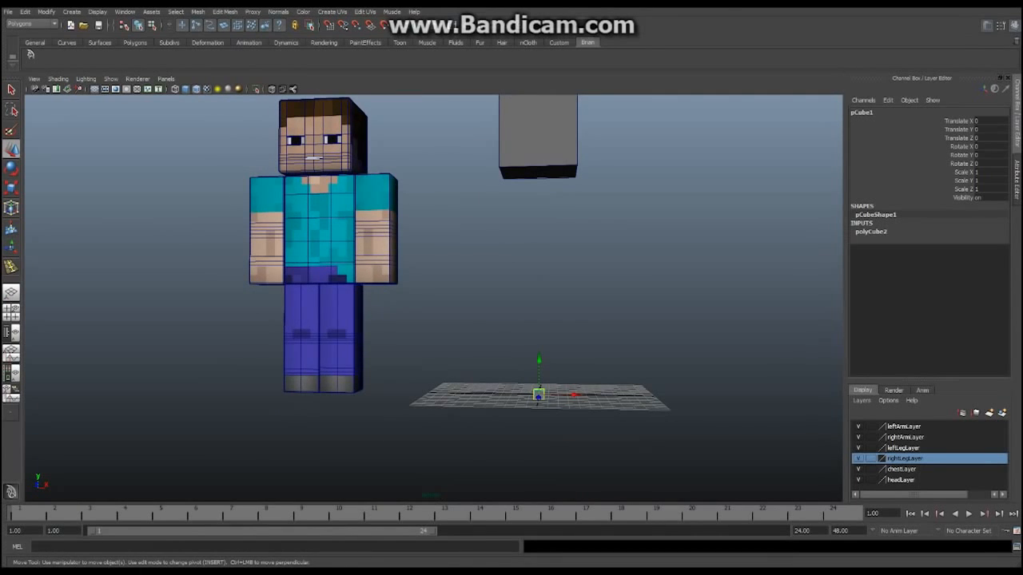
Scale the new cube to 8, 12 and 4 in X, Y and Z
left_click(989, 172)
key("Tab")
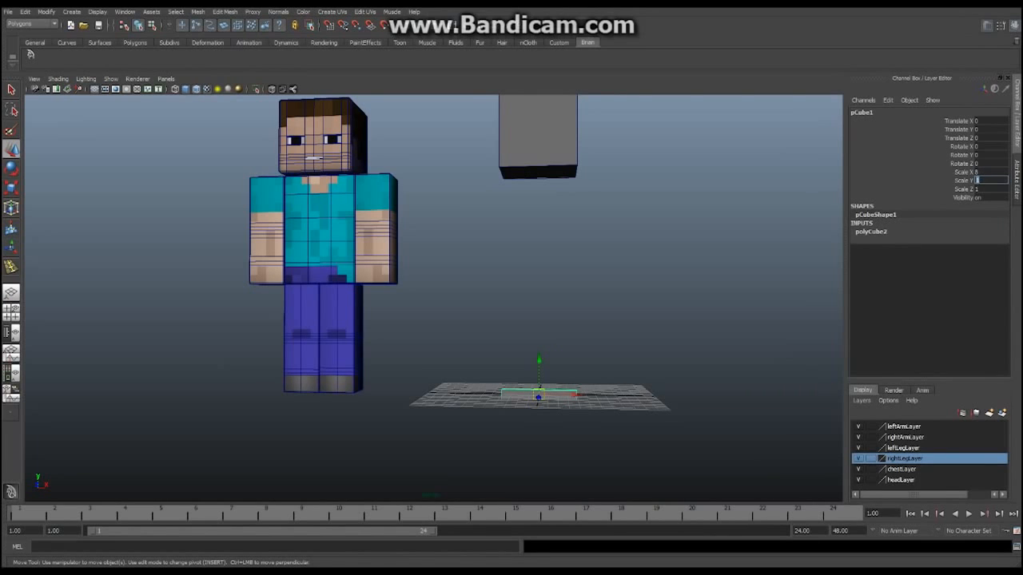
type("12")
key("Tab")
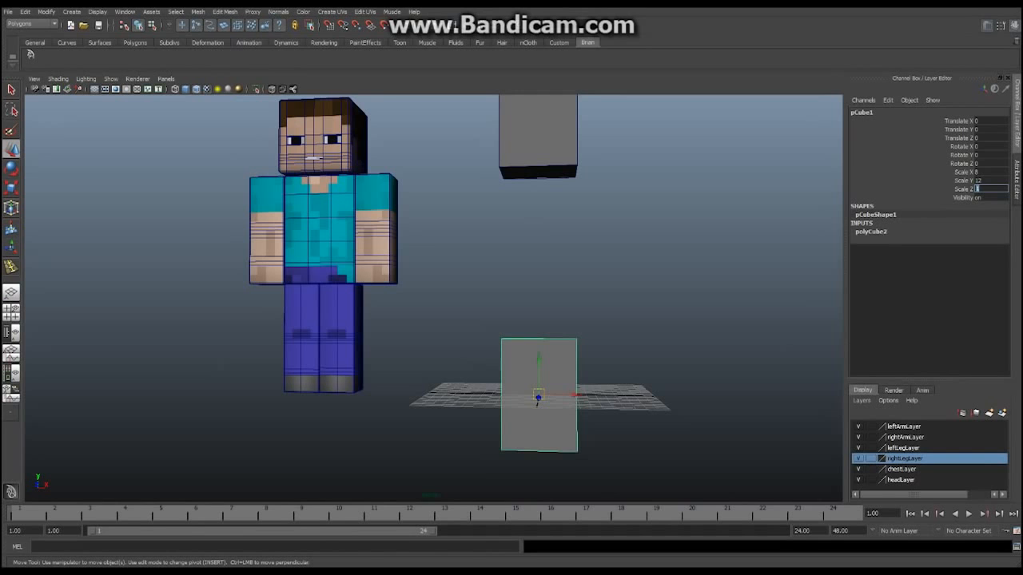
type("4")
key("Return")
mouse_move(511, 303)
left_mouse_down("alt")
mouse_move(332, 309)
mouse_move(548, 307)
mouse_move(497, 305)
mouse_move(516, 297)
left_mouse_up("alt")
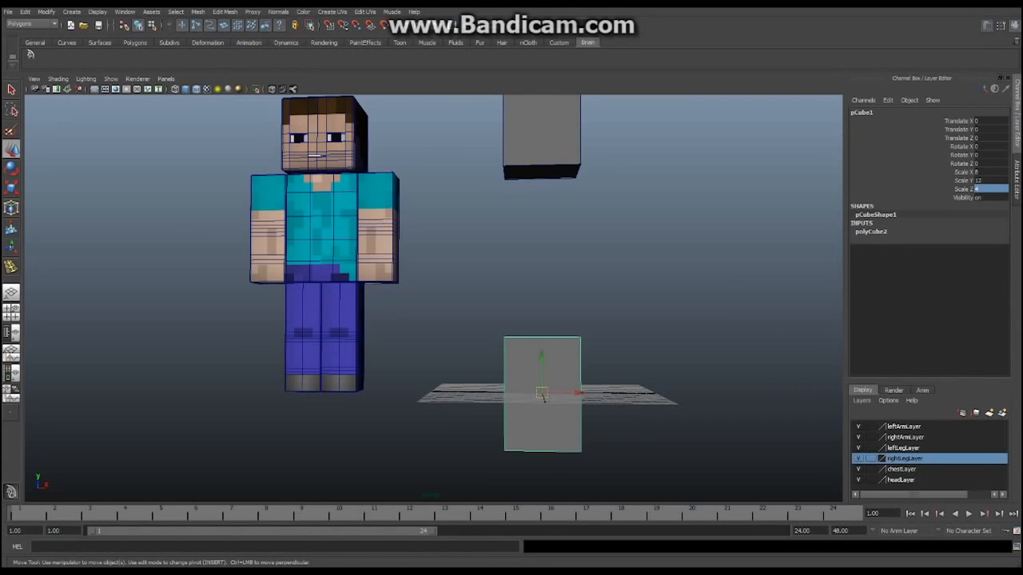
middle_click_drag(515, 297, 498, 263, "alt")
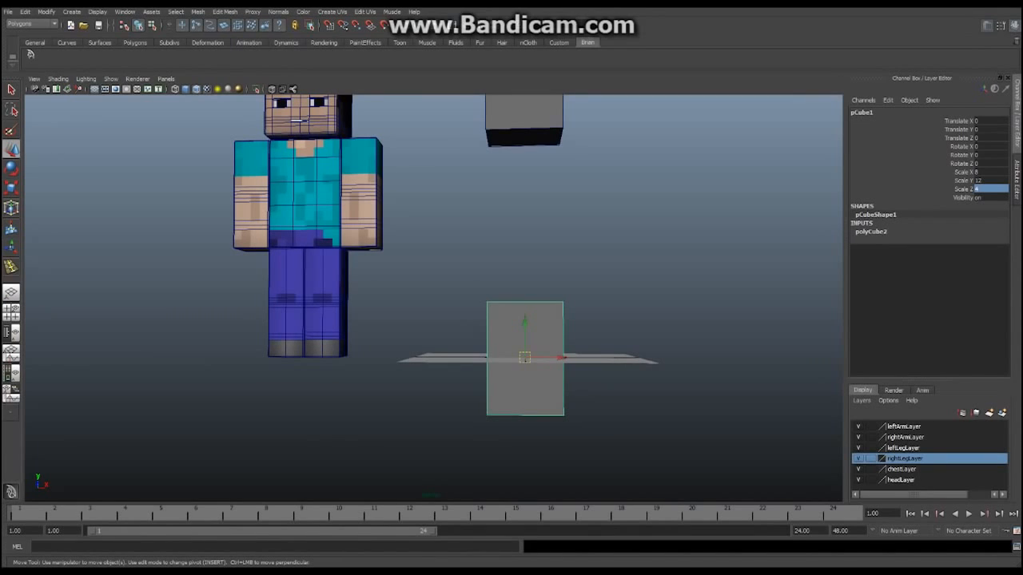
Raise the body block pCube1 to Translate Y 18
left_click(990, 129)
type("18")
key("Return")
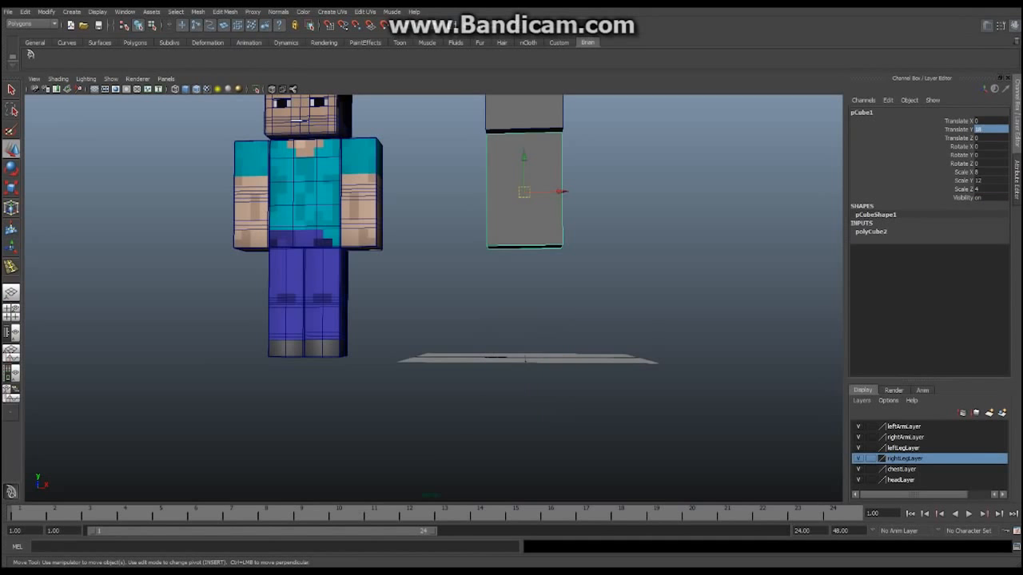
middle_click_drag(472, 232, 436, 297, "alt")
left_click_drag(436, 297, 406, 309, "alt")
left_click_drag(375, 320, 517, 308, "alt")
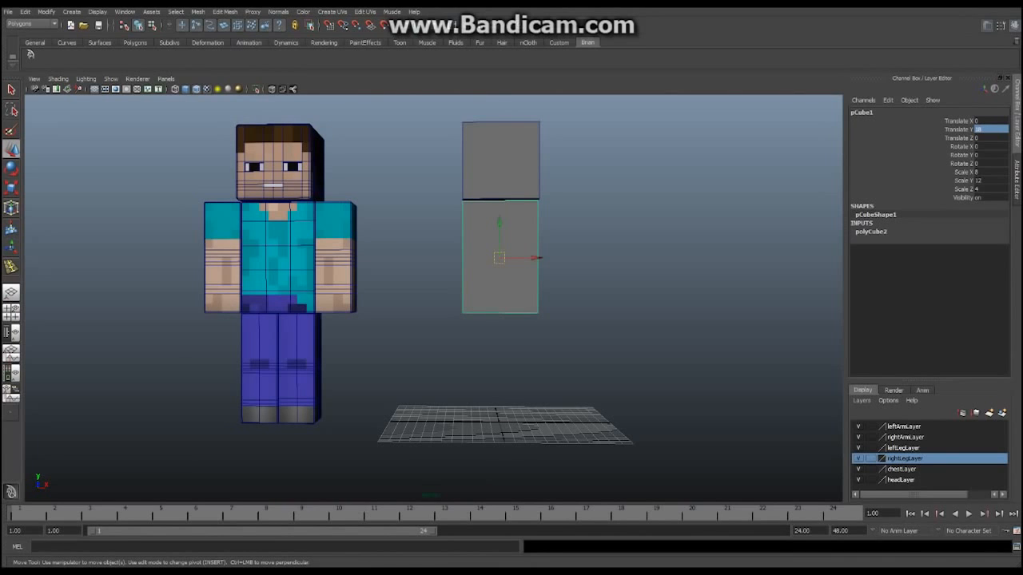
Inspect the stacked head and body cubes from several angles and confirm the height of 18
middle_click_drag(496, 309, 651, 371, "alt")
scroll(585, 282, "up", 4)
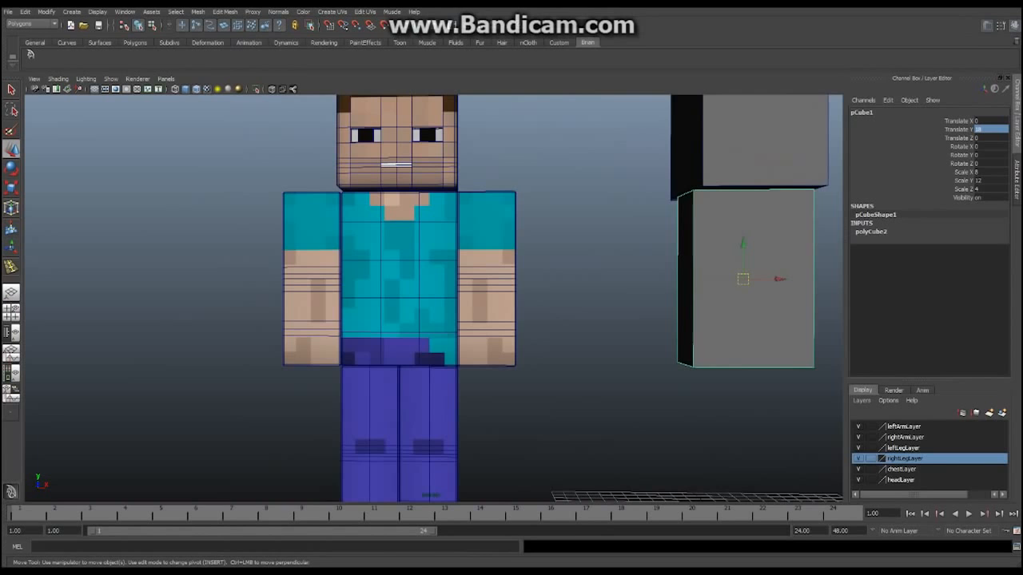
middle_click_drag(560, 319, 546, 331, "alt")
mouse_move(546, 331)
left_mouse_down("alt")
mouse_move(662, 329)
mouse_move(529, 321)
mouse_move(543, 324)
left_mouse_up("alt")
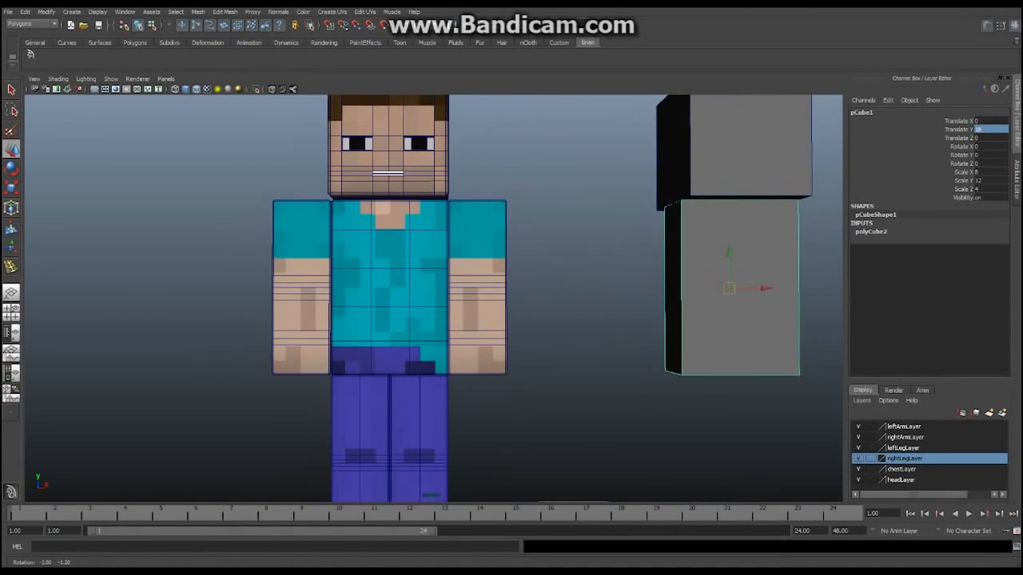
middle_click_drag(543, 324, 543, 305, "alt")
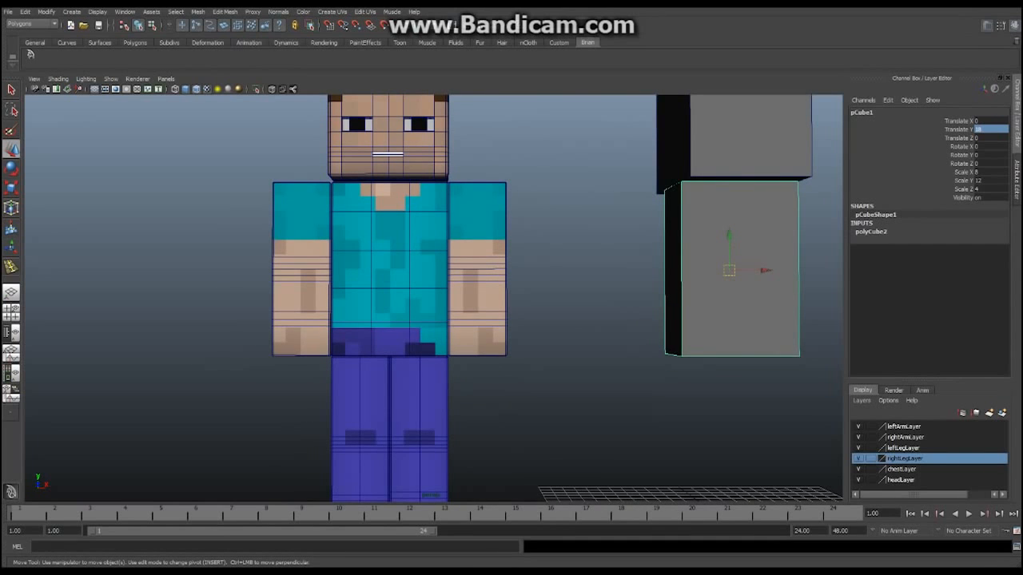
middle_click_drag(543, 306, 544, 310, "alt")
scroll(544, 309, "down", 2)
left_click_drag(543, 309, 566, 319, "alt")
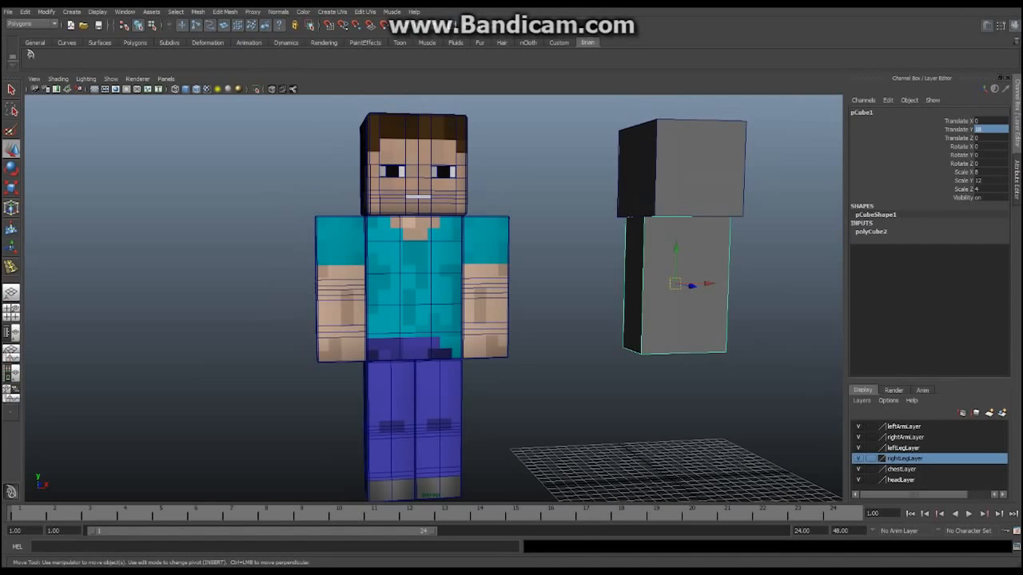
middle_click_drag(565, 320, 566, 295, "alt")
scroll(566, 337, "up", 3)
left_click_drag(566, 295, 601, 298, "alt")
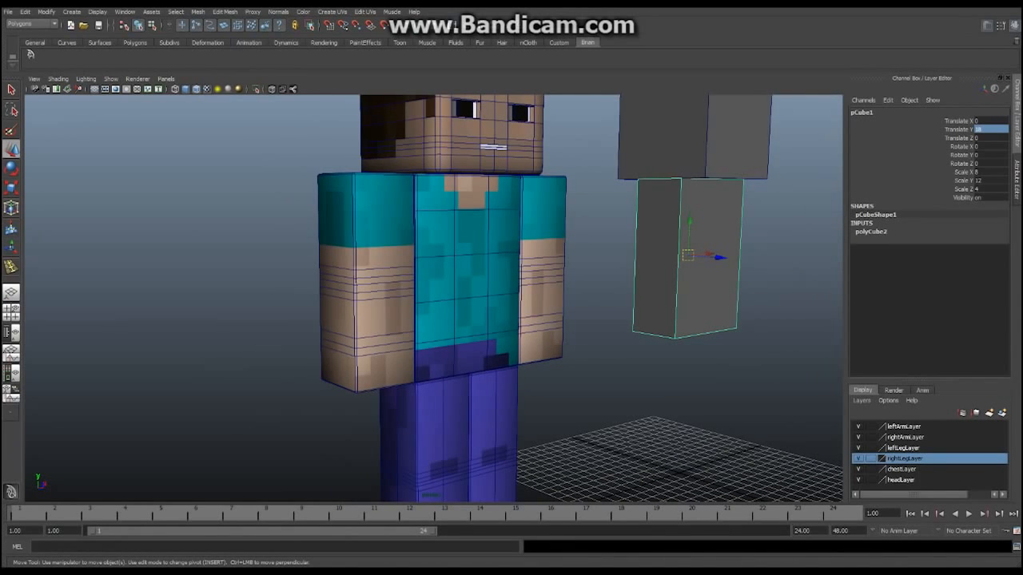
left_click_drag(602, 299, 561, 295, "alt")
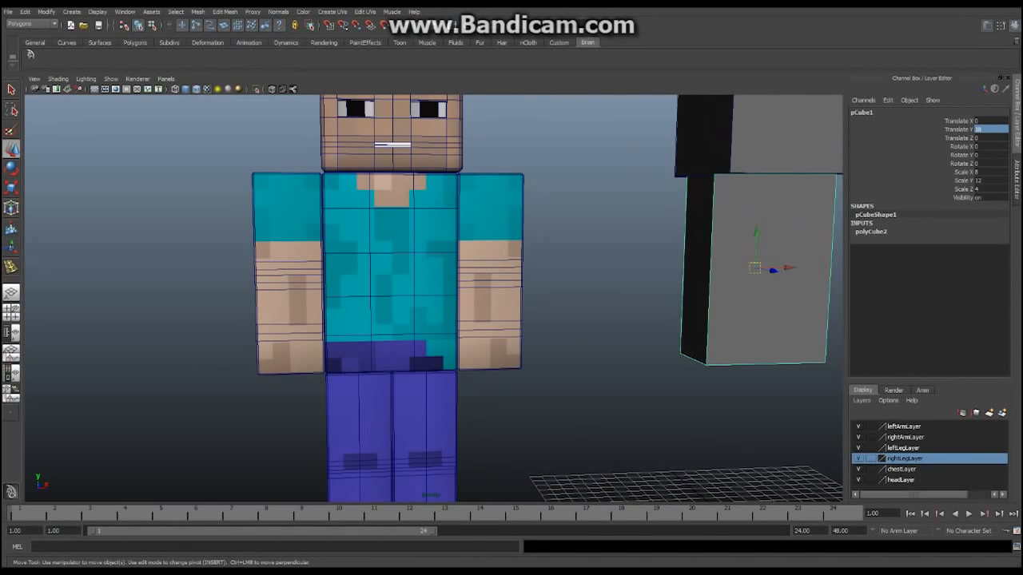
middle_click_drag(562, 295, 357, 302, "alt")
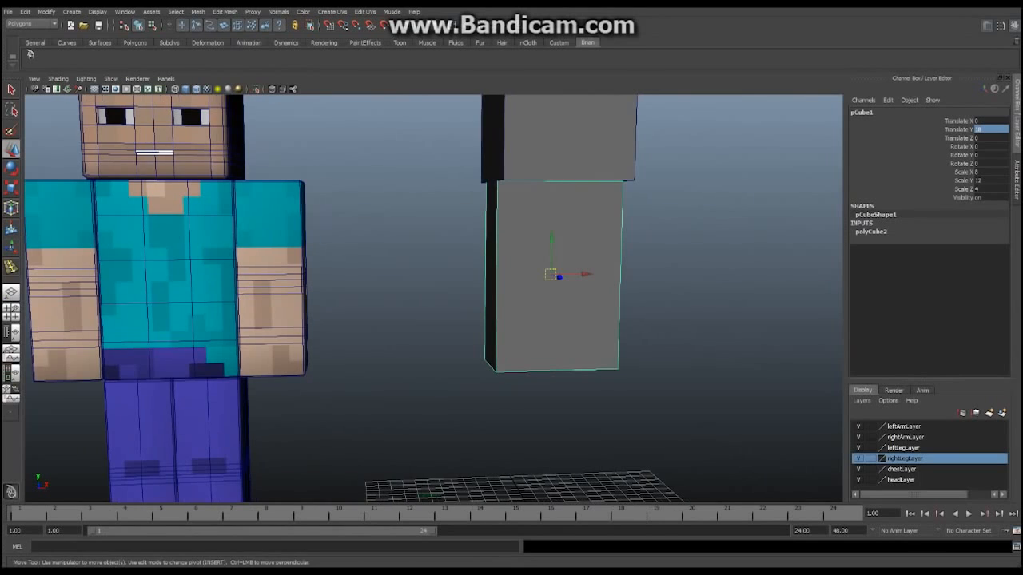
right_click_drag(357, 301, 304, 302, "alt")
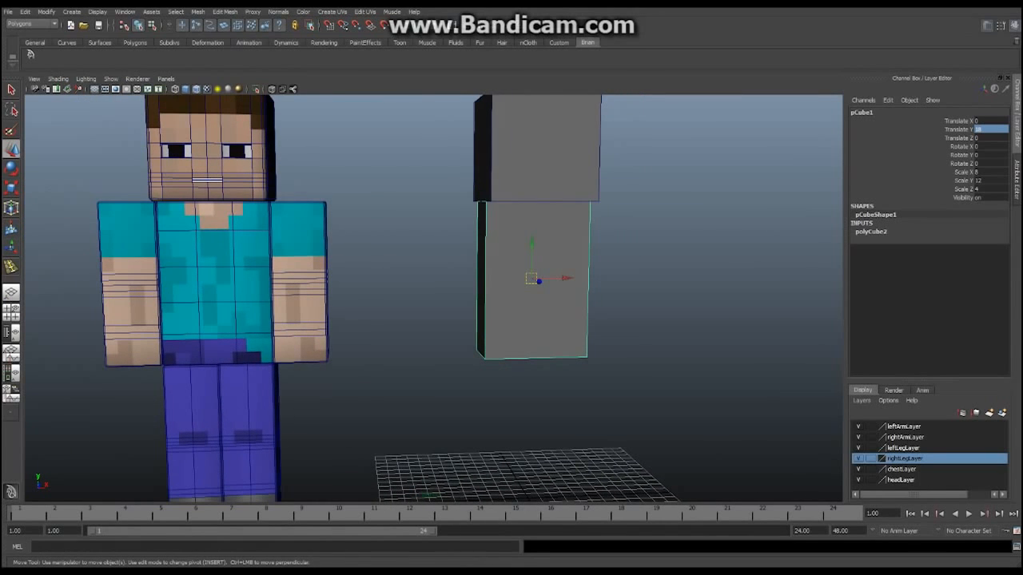
key("Return")
Rename the body block pCube1 to charBody
left_click(862, 113)
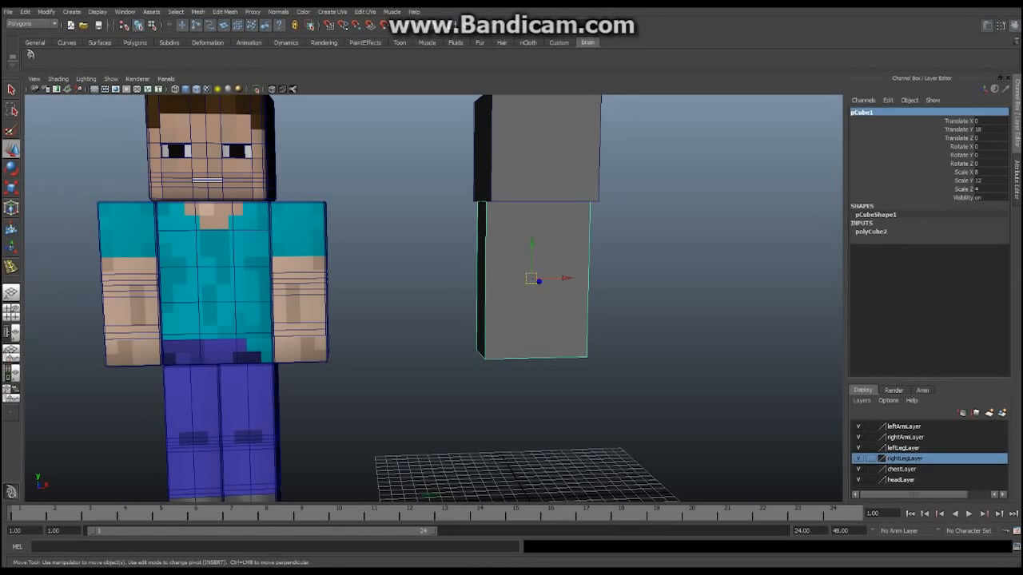
type("charB")
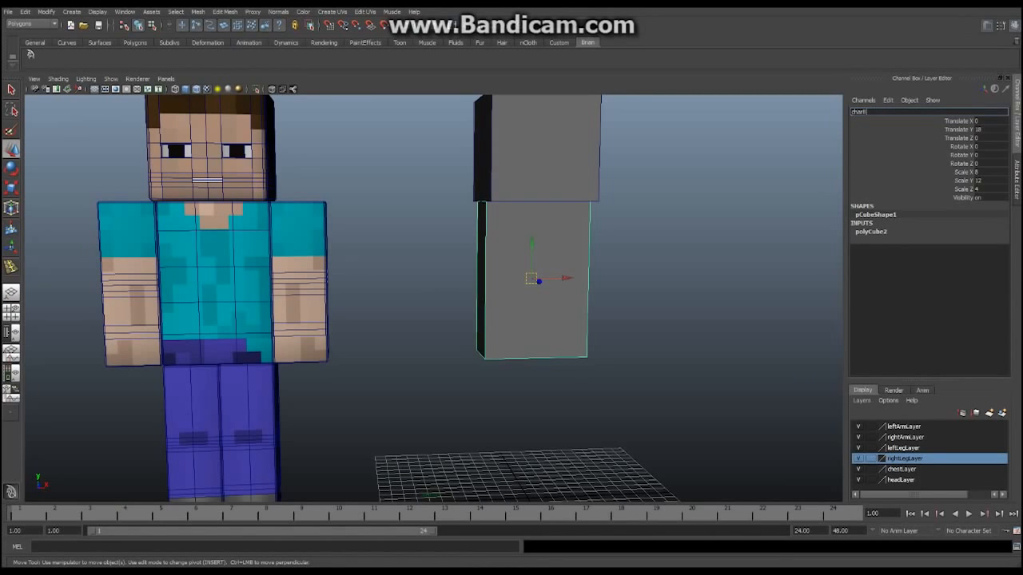
type("ody")
key("Return")
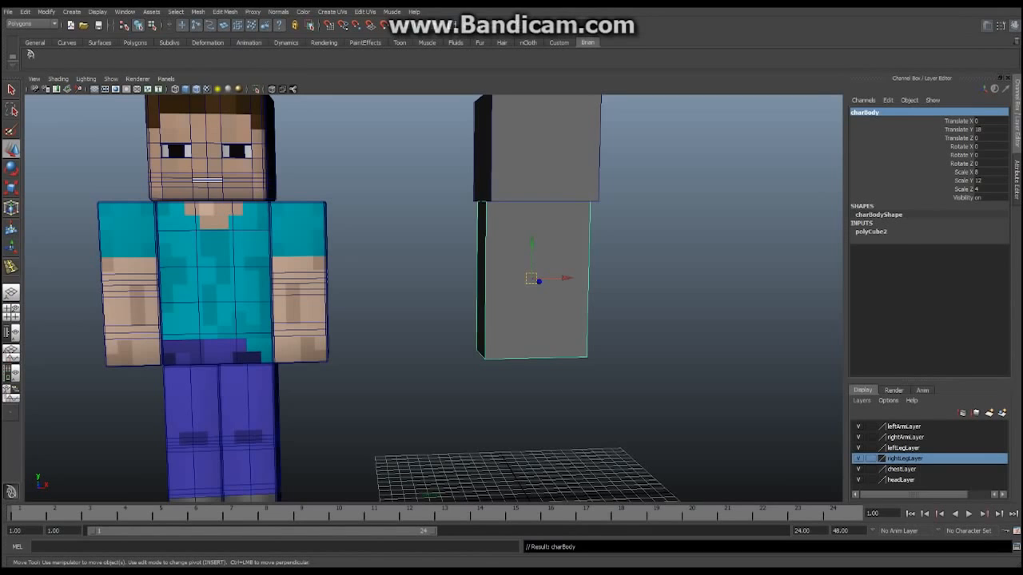
Set the body's polyCube2 Subdivisions Width to 3 and Subdivisions Height to 5
left_click(874, 232)
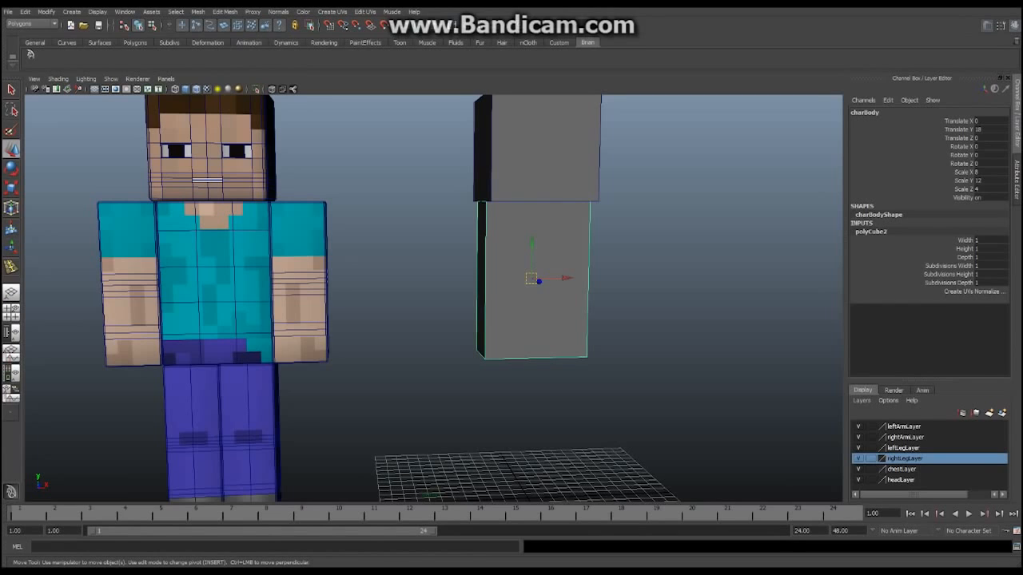
left_click(989, 239)
left_click(989, 266)
type("3")
key("Return")
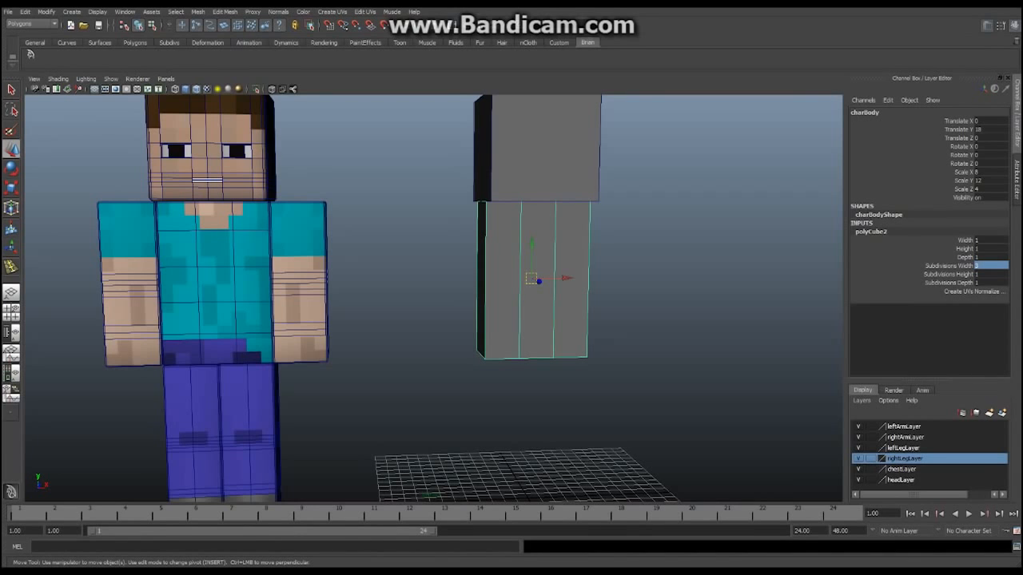
left_click(989, 274)
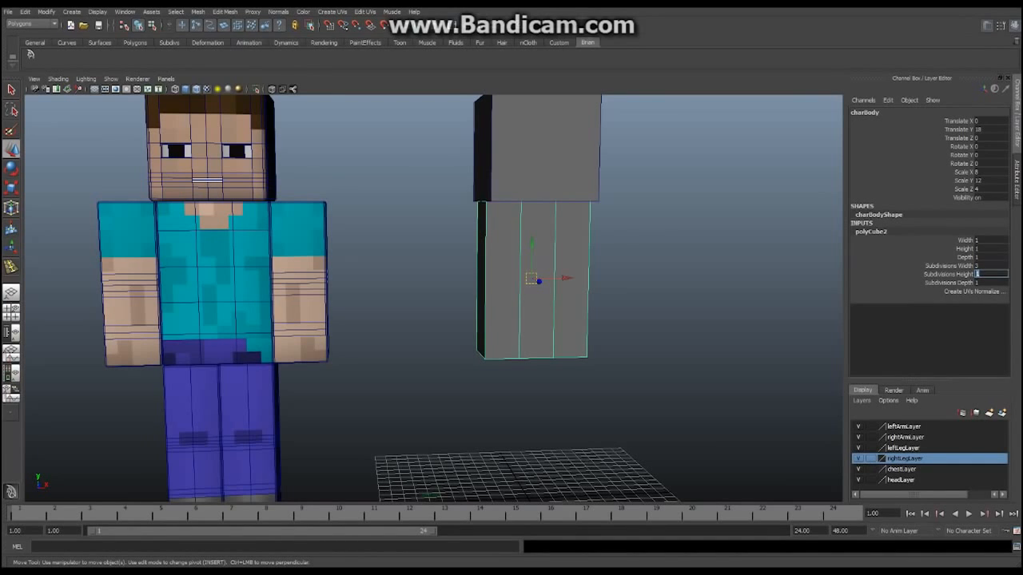
type("5")
key("Return")
Review the subdivided body from behind and front, then bring up the polygon primitives menu
left_click_drag(607, 319, 589, 294, "alt")
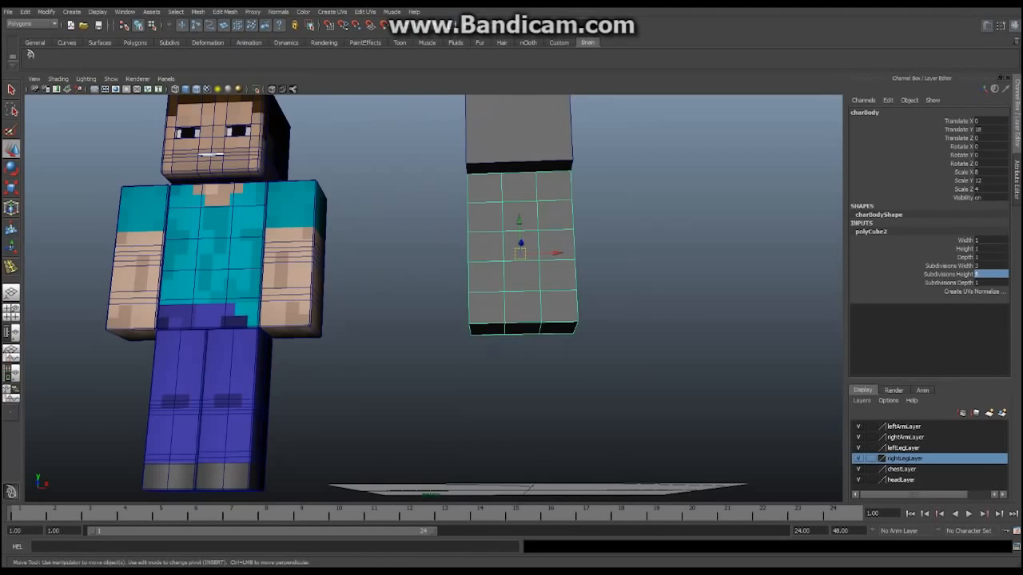
middle_click_drag(589, 294, 506, 294, "alt")
scroll(507, 294, "down", 2)
left_click_drag(507, 294, 517, 346, "alt")
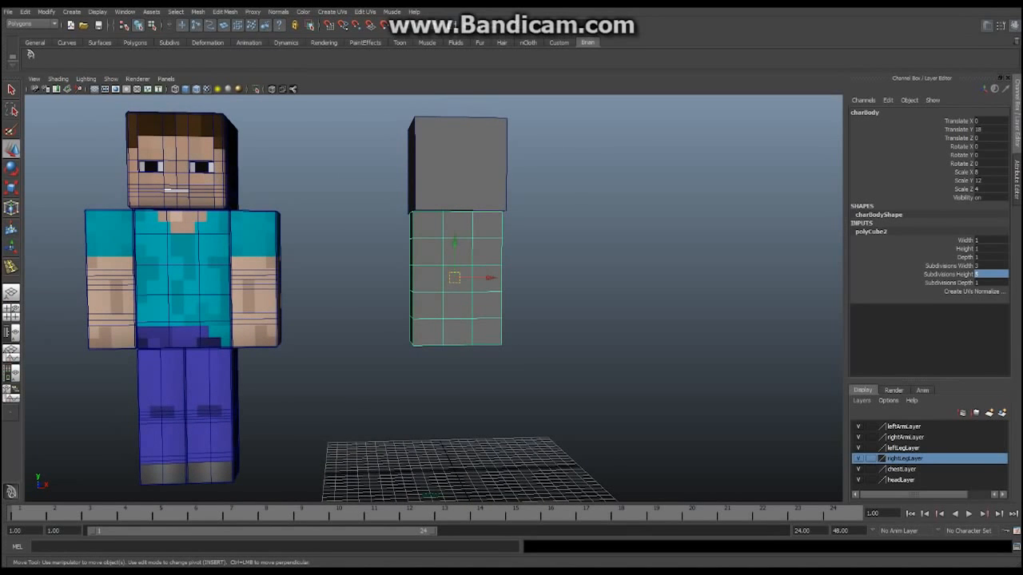
middle_click_drag(516, 347, 516, 323, "alt")
scroll(516, 316, "down", 2)
mouse_move(516, 323)
left_mouse_down("alt")
mouse_move(488, 321)
mouse_move(515, 321)
left_mouse_up("alt")
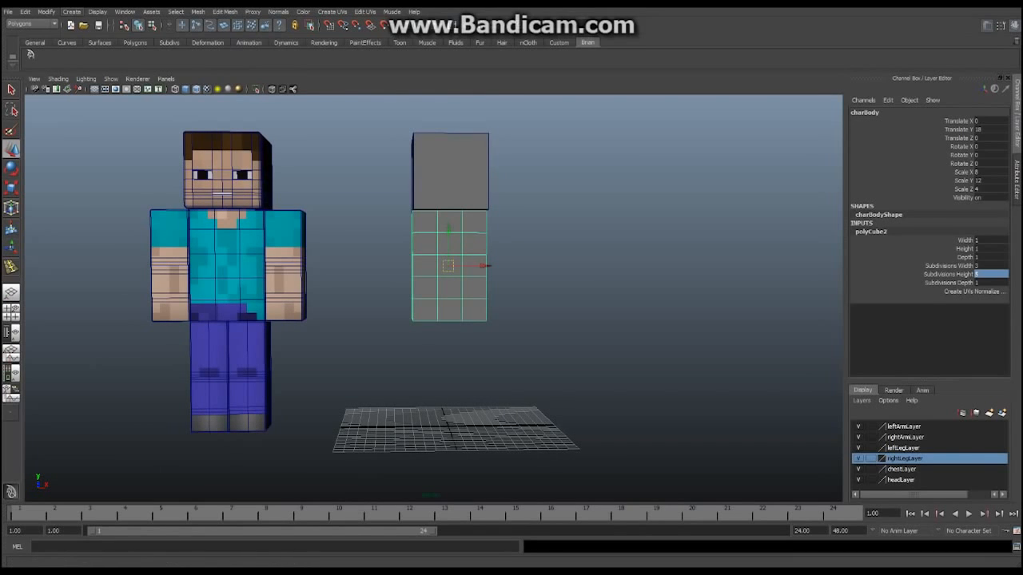
left_click(72, 11)
mouse_move(96, 37)
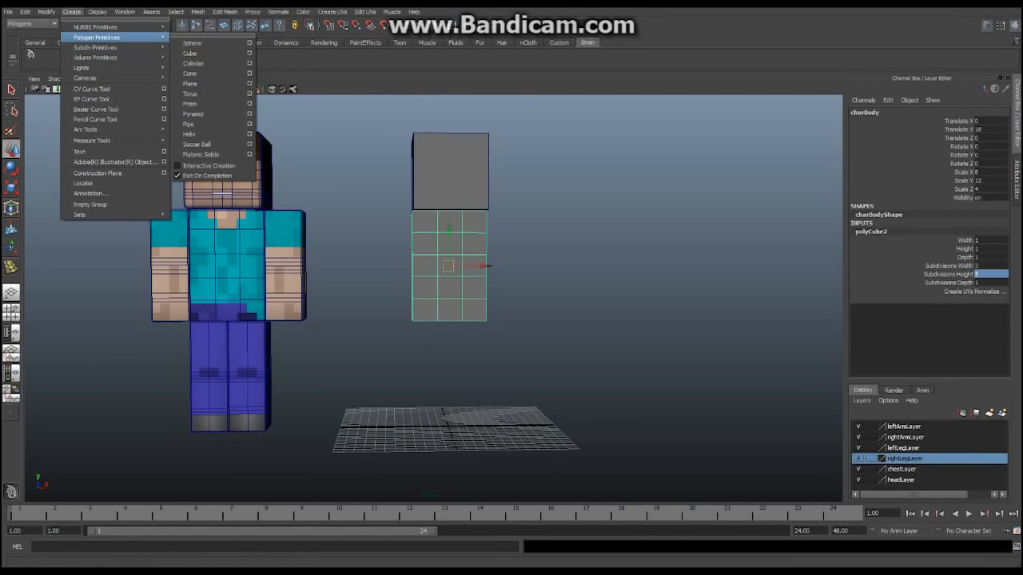
Add a new cube and name it charLeg_L
left_click(192, 52)
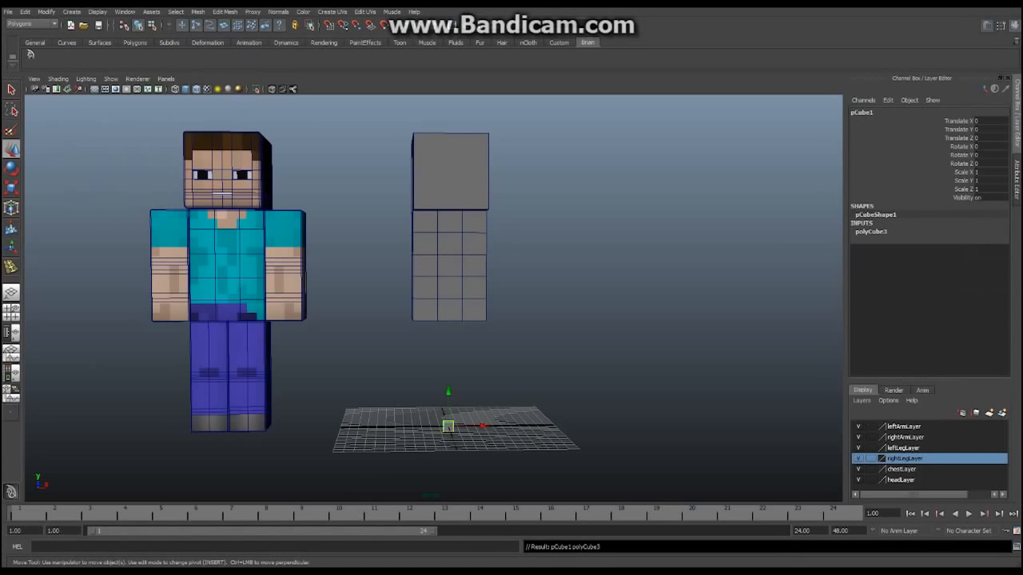
left_click(862, 113)
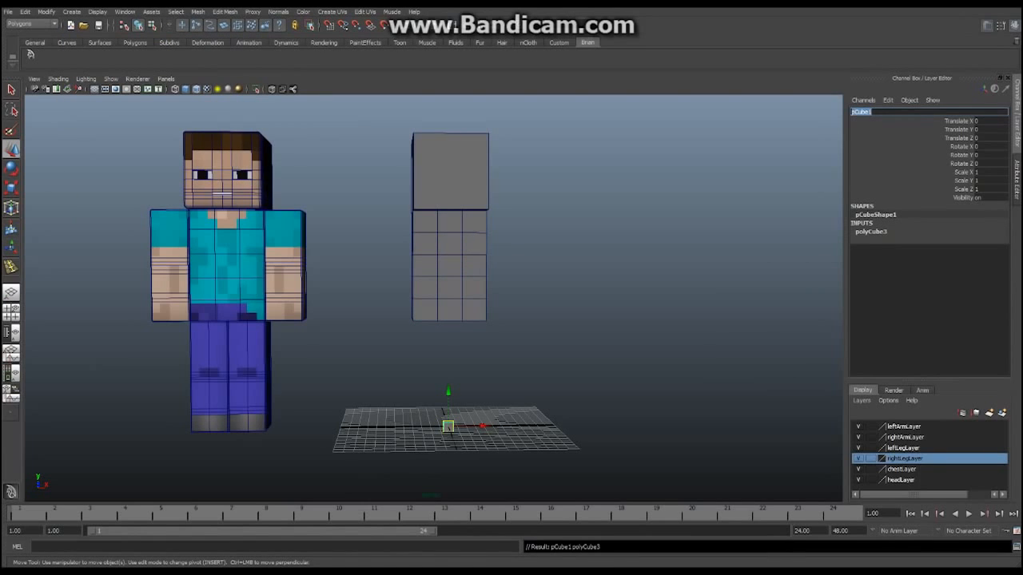
type("che")
type("rLeg_L")
key("Return")
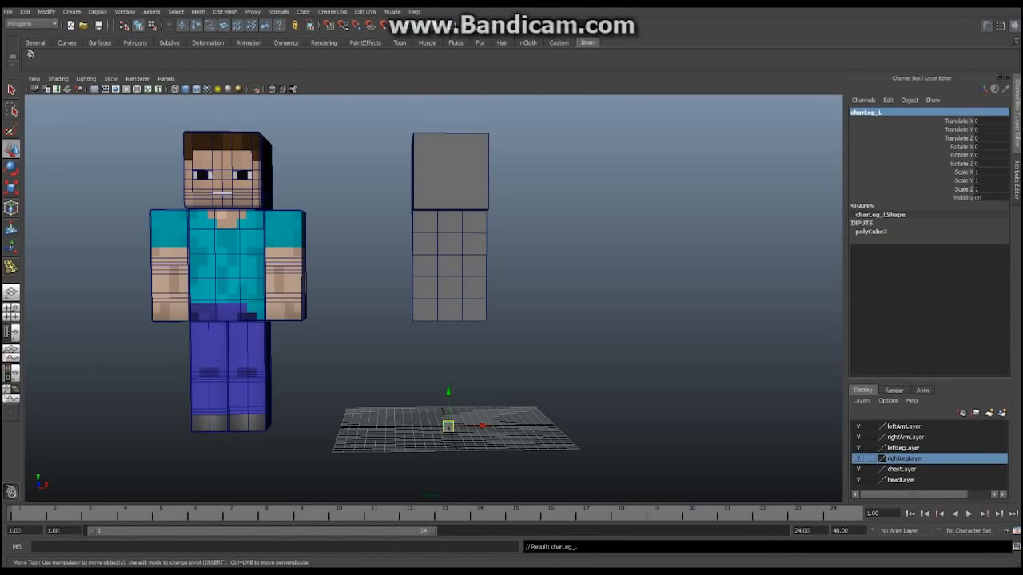
left_click_drag(463, 304, 396, 302, "alt")
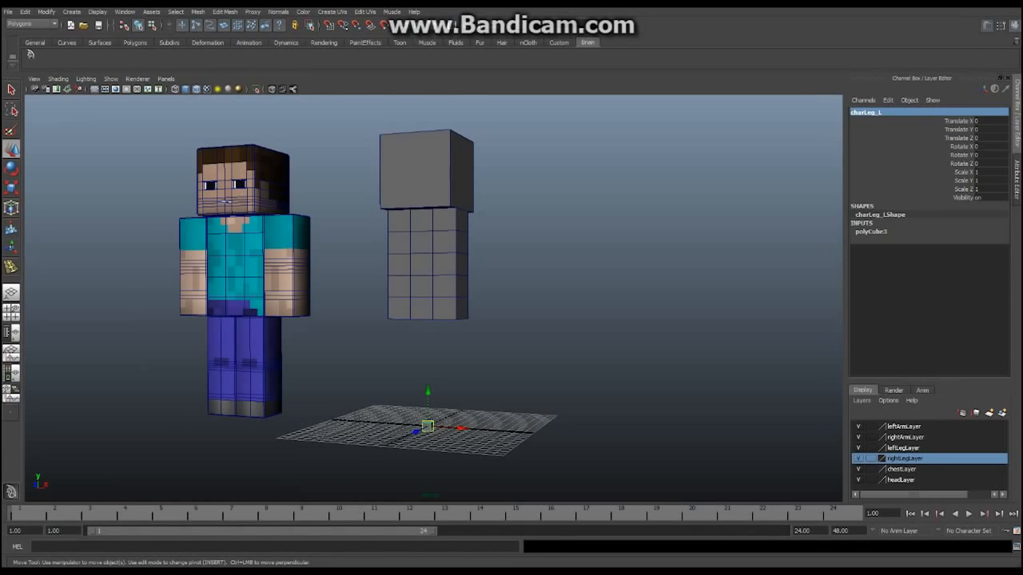
Scale the leg cube to 4, 12, 4 in X, Y and Z
left_click(989, 171)
type("4")
key("Tab")
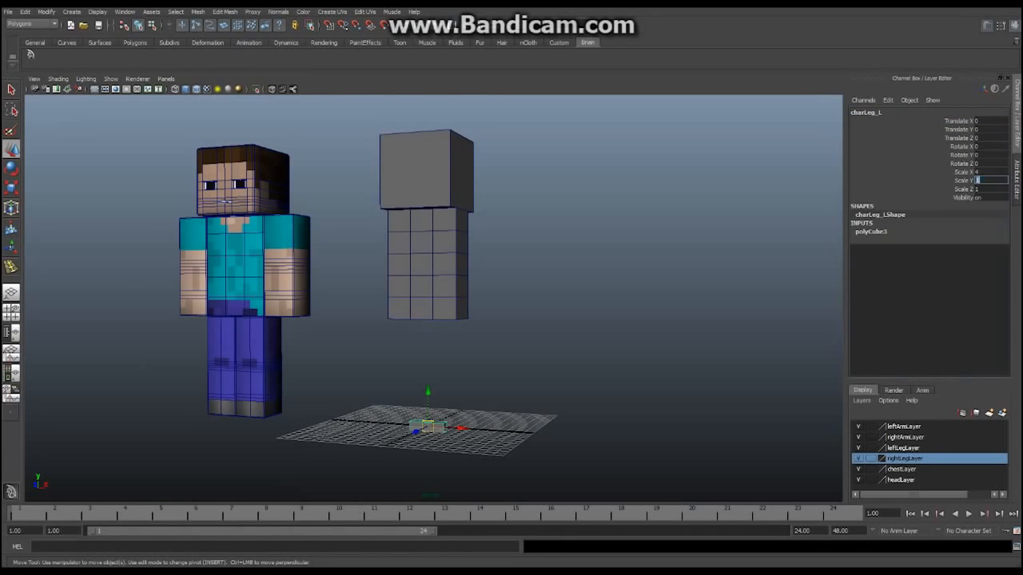
type("12")
key("Tab")
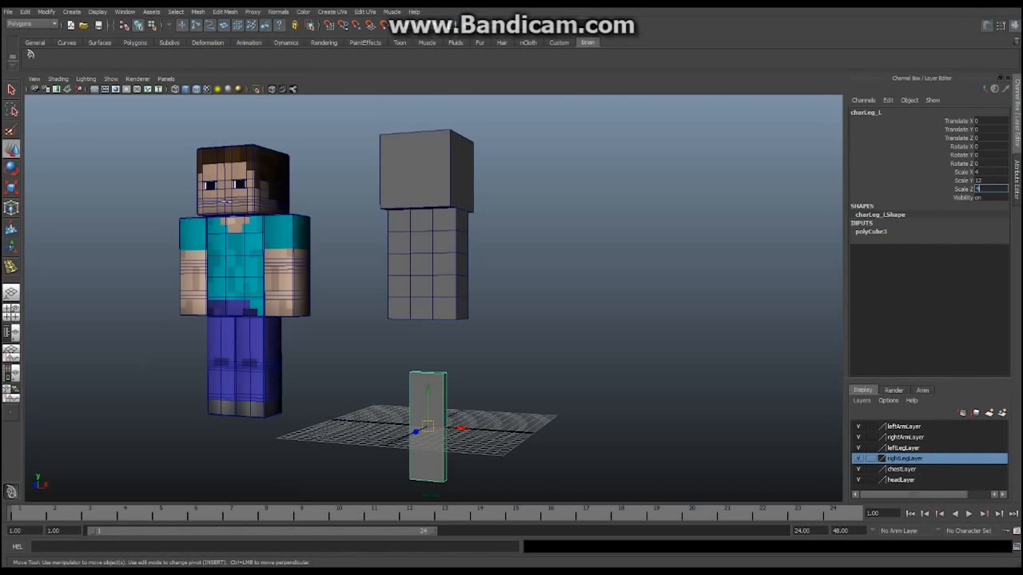
type("4")
key("Return")
middle_click_drag(431, 295, 409, 251, "alt")
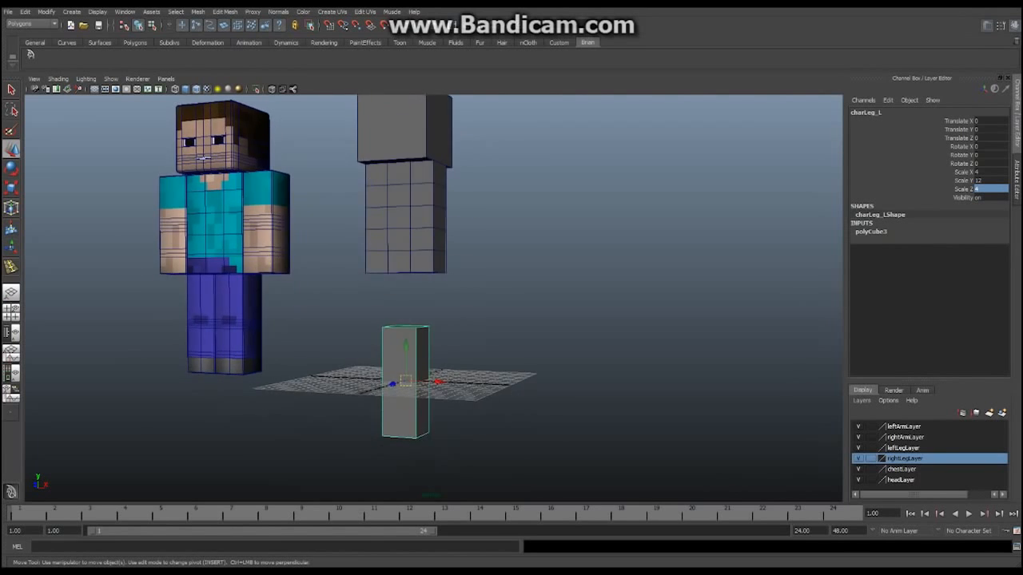
left_click_drag(409, 252, 439, 223, "alt")
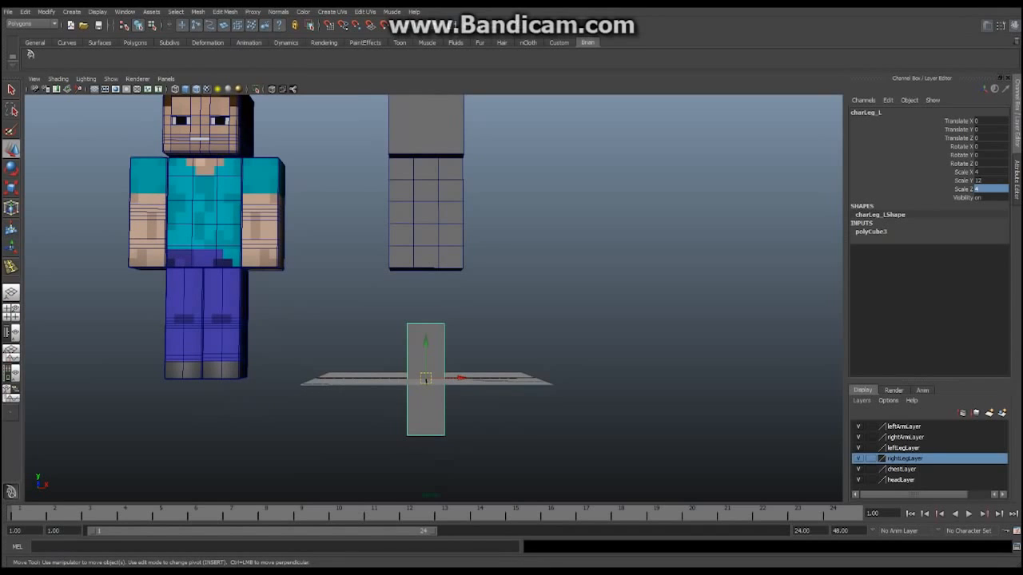
Move the leg to Translate Y 6 and Translate X 2 beneath the torso's right half
left_click(990, 130)
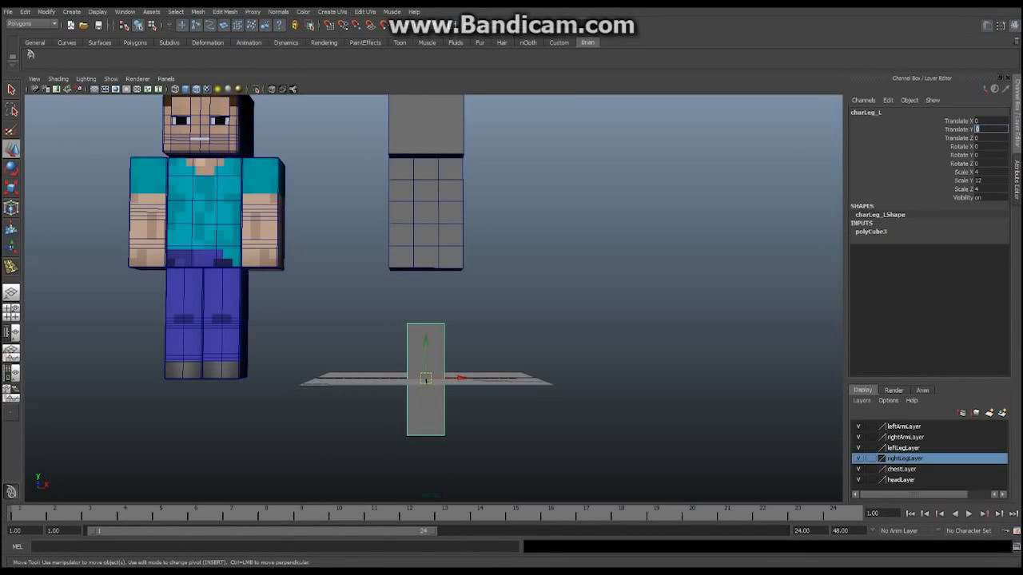
type("6")
key("Return")
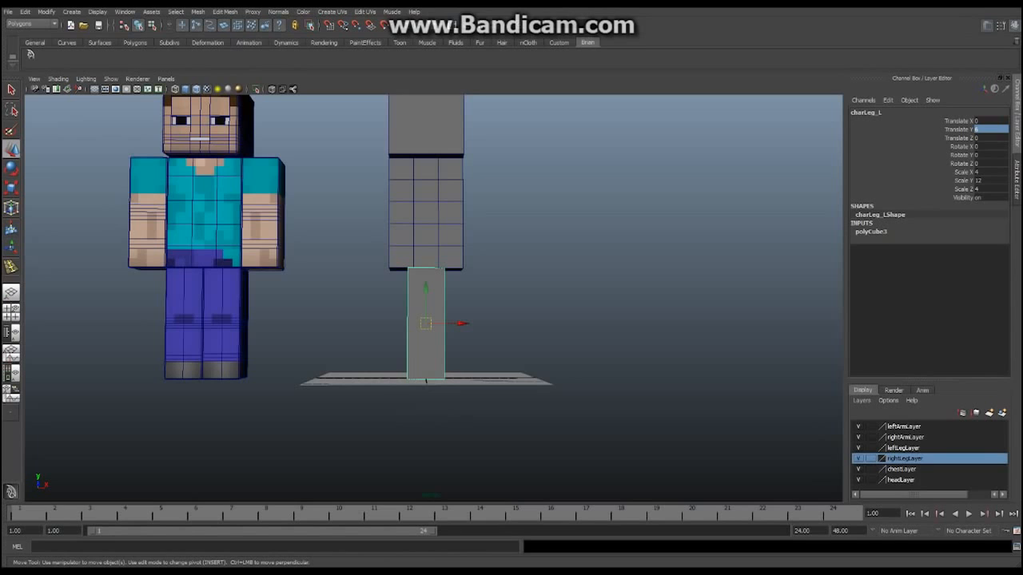
middle_click_drag(434, 298, 429, 300, "alt")
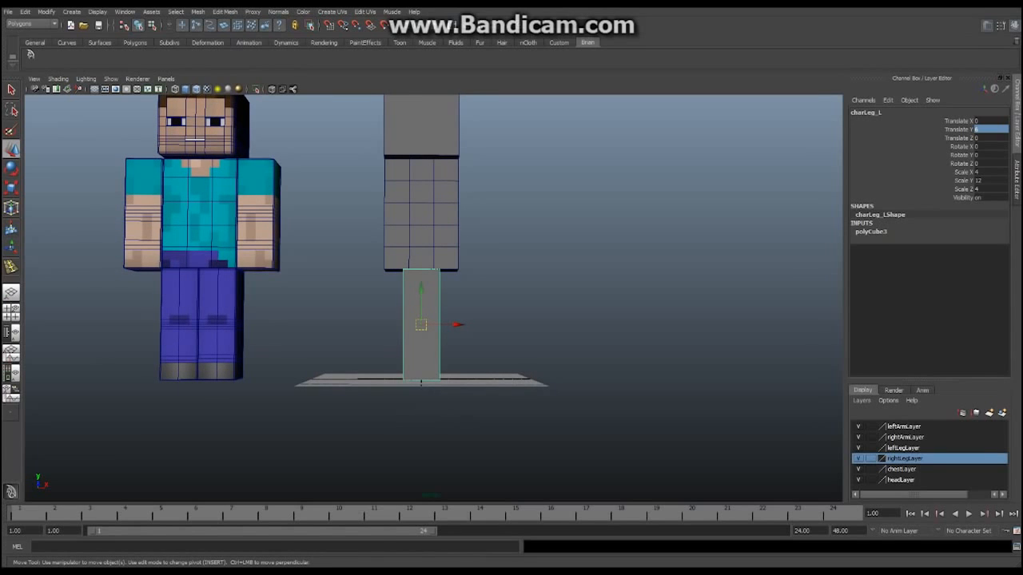
left_click(990, 121)
type("2")
key("Return")
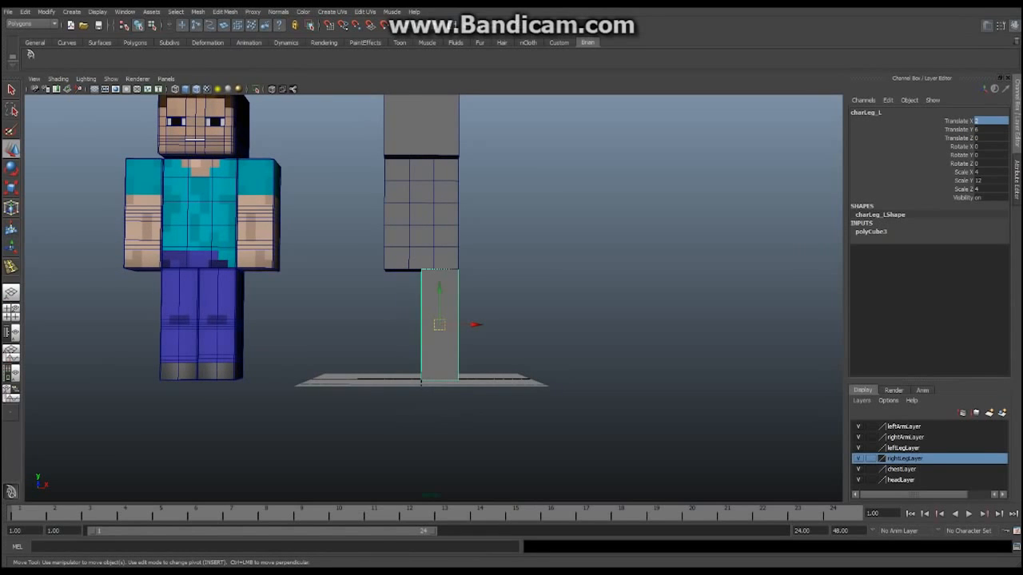
left_click_drag(447, 300, 423, 312, "alt")
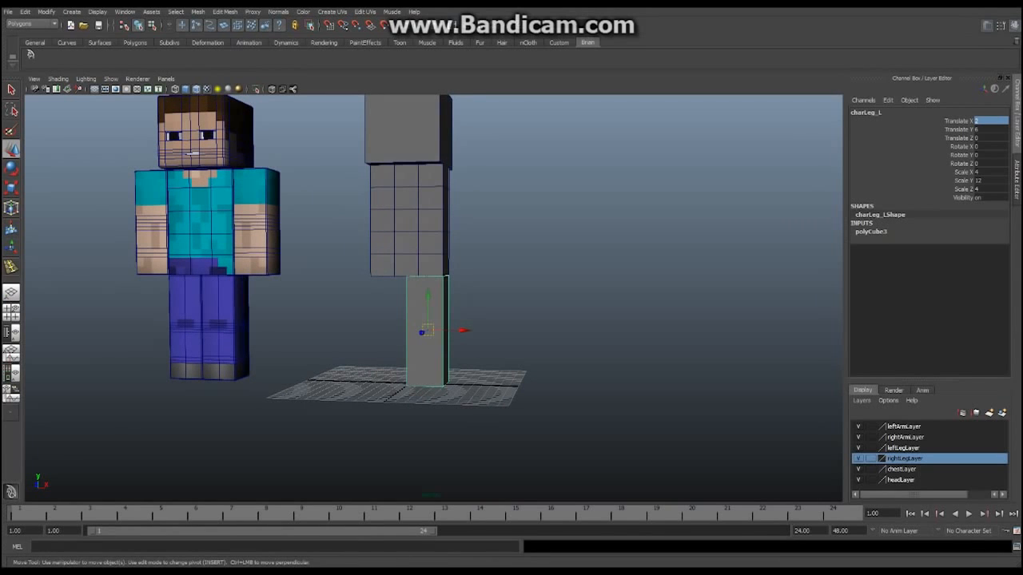
middle_click_drag(423, 312, 442, 294, "alt")
left_click_drag(442, 294, 458, 290, "alt")
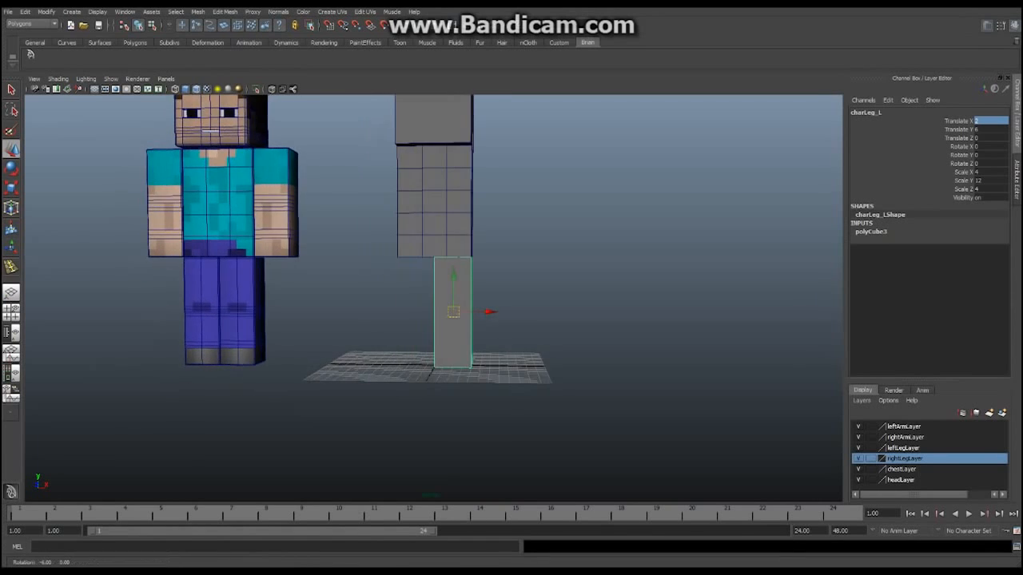
middle_click_drag(457, 290, 459, 325, "alt")
left_click_drag(459, 325, 465, 326, "alt")
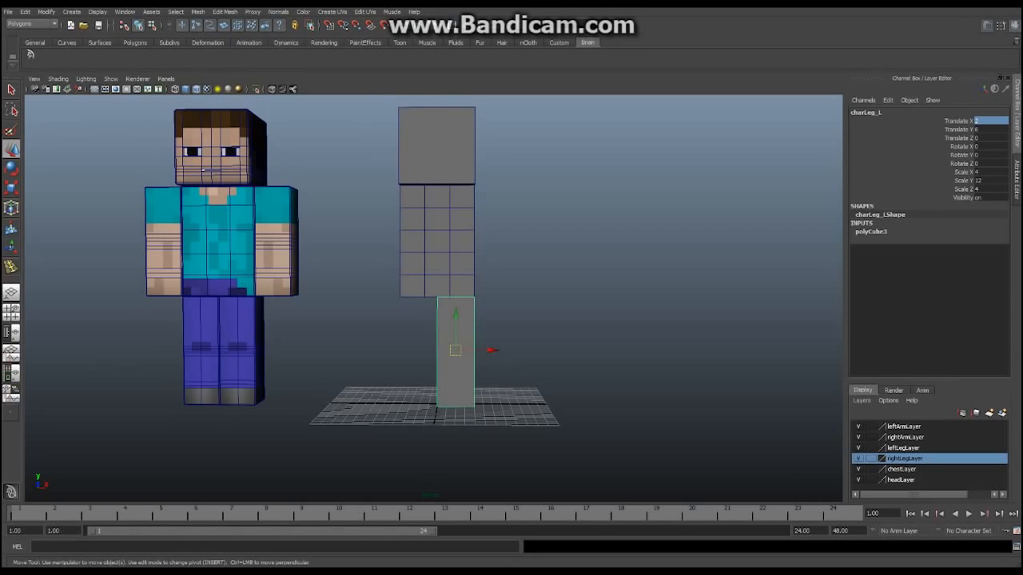
key("Return")
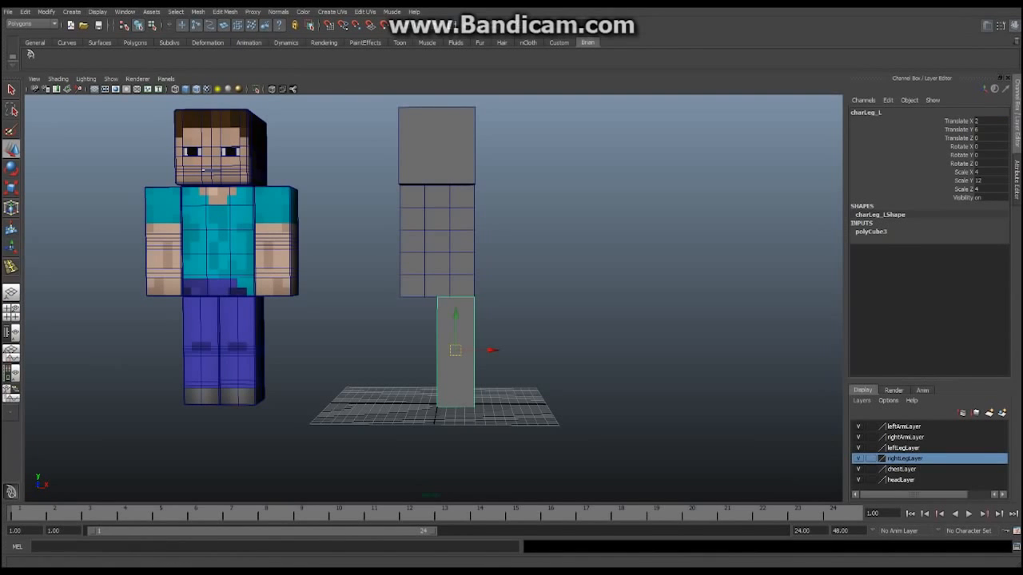
Duplicate the leg cube and rename the copy charArm_L
left_click(25, 11)
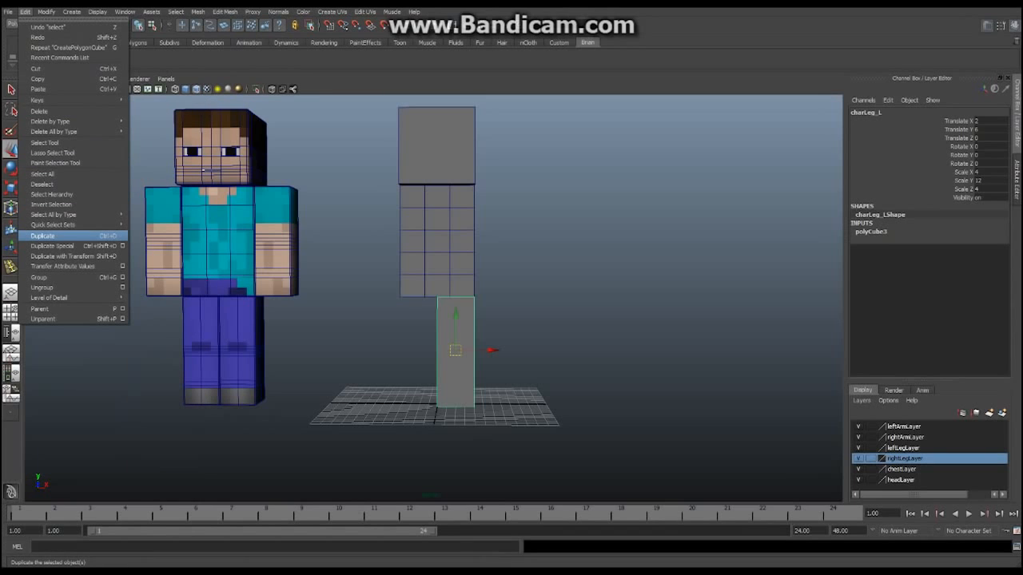
left_click(44, 236)
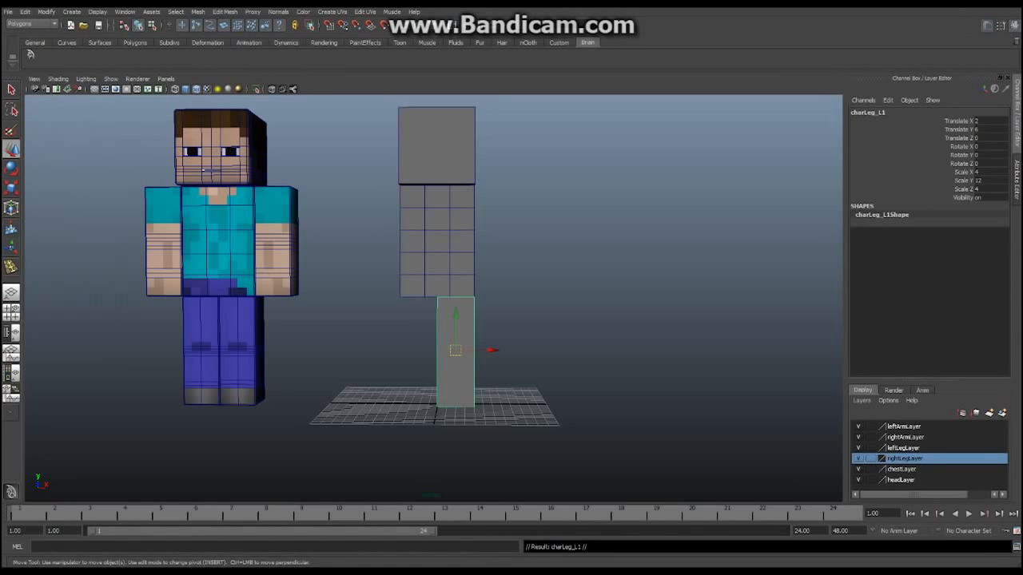
left_click_drag(491, 350, 546, 350)
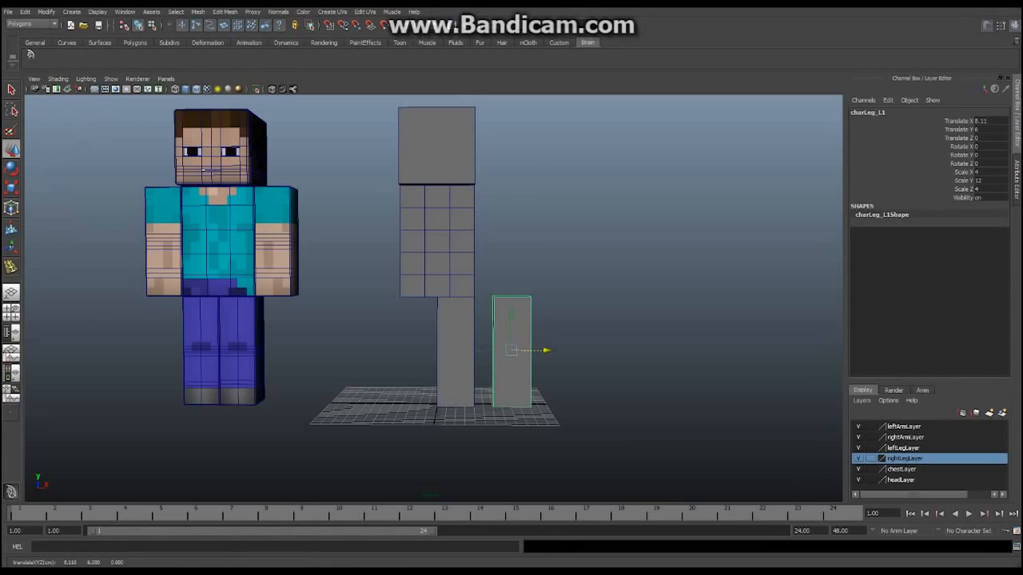
left_click(869, 112)
left_click(877, 113)
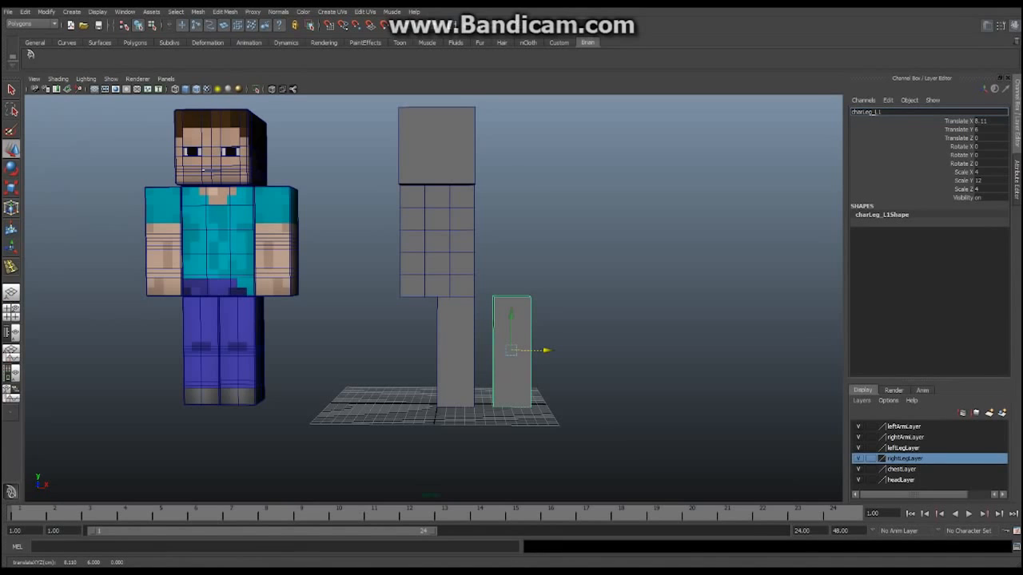
left_click_drag(863, 112, 882, 112)
type("Arm_L")
key("Return")
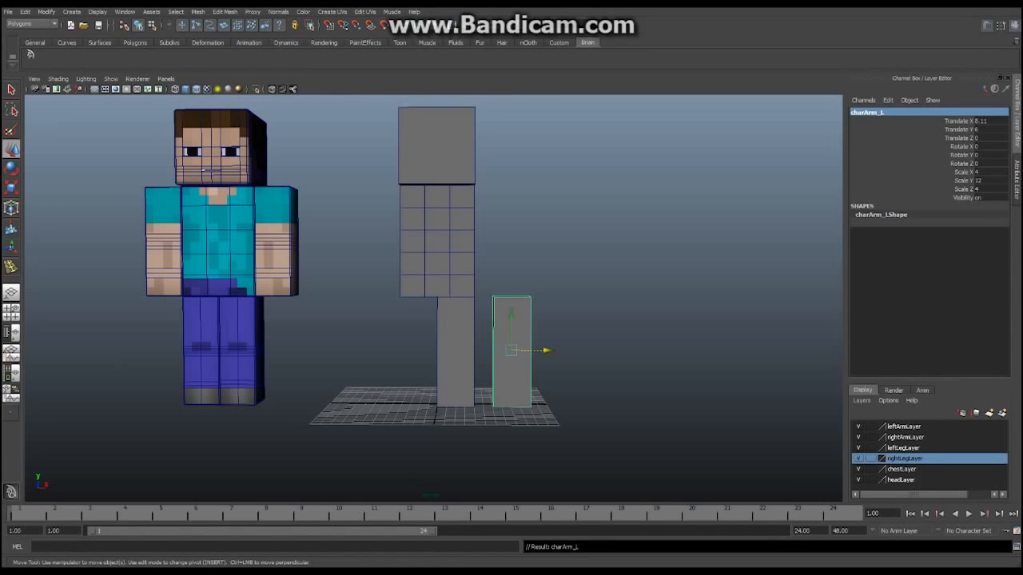
Place the arm at Translate X 6 and Translate Y 18 beside the torso
left_click(989, 121)
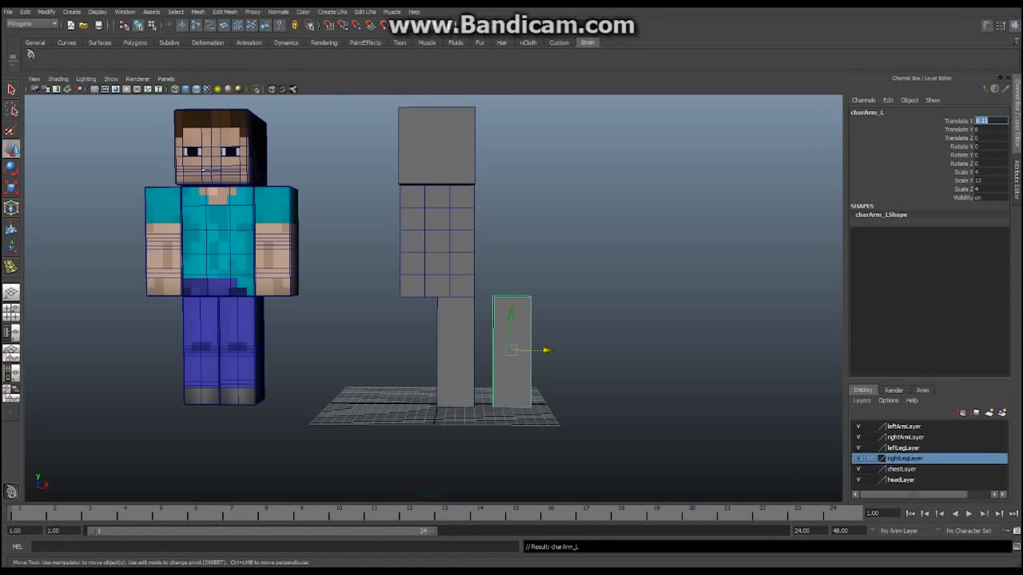
type("6")
key("Return")
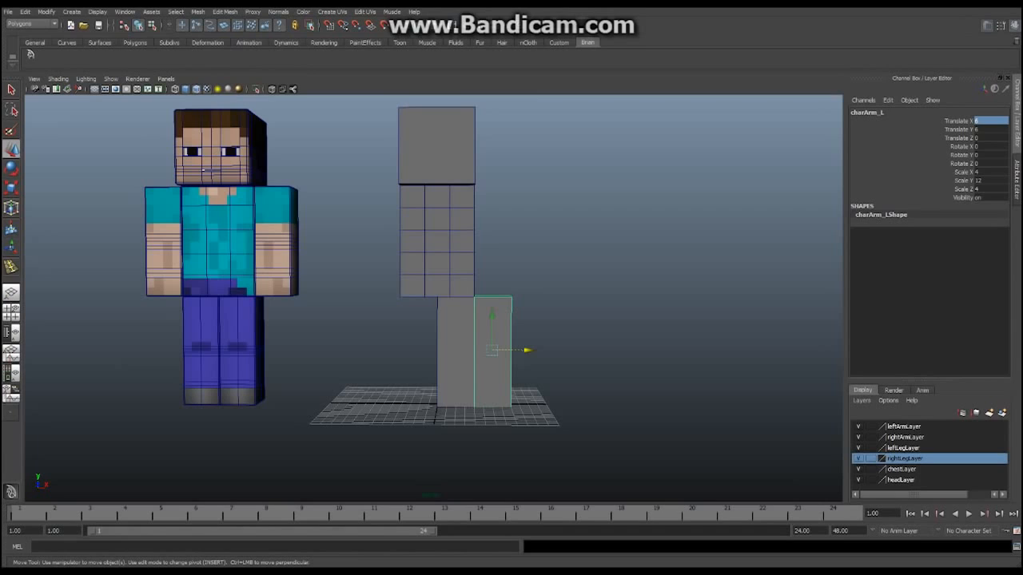
key("Tab")
type("18")
key("Return")
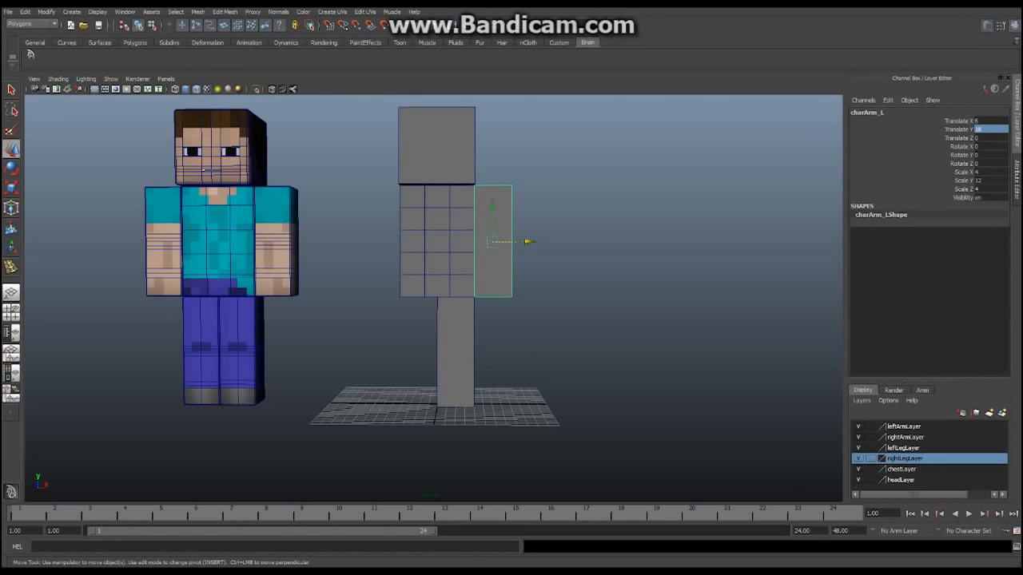
Orbit around the figure to check the arm's placement beside the torso
middle_click_drag(447, 275, 498, 264, "alt")
left_click_drag(499, 264, 519, 268, "alt")
middle_click_drag(520, 268, 507, 286, "alt")
left_click_drag(507, 286, 516, 283, "alt")
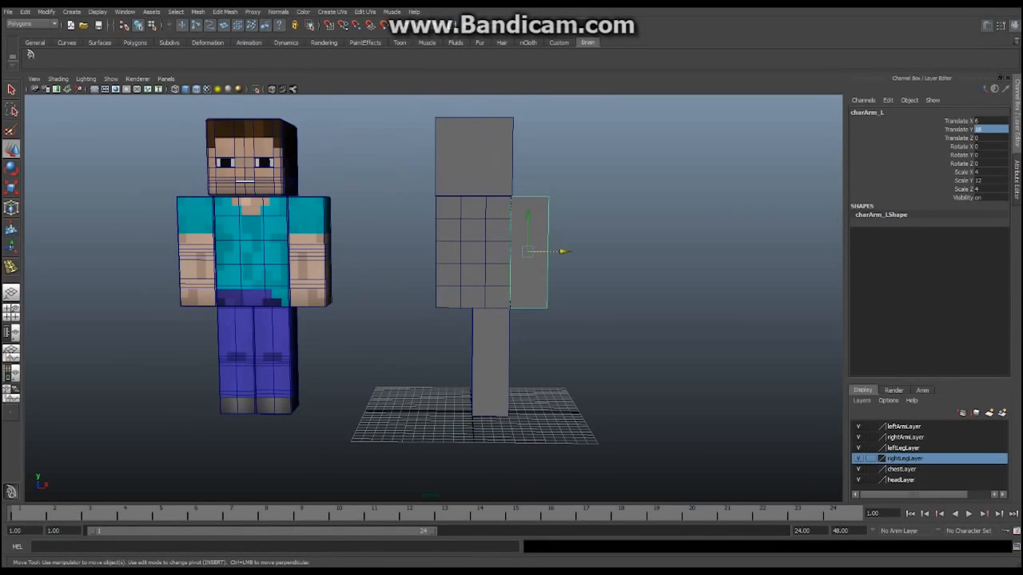
right_click_drag(516, 282, 567, 283, "alt")
middle_click_drag(567, 282, 563, 324, "alt")
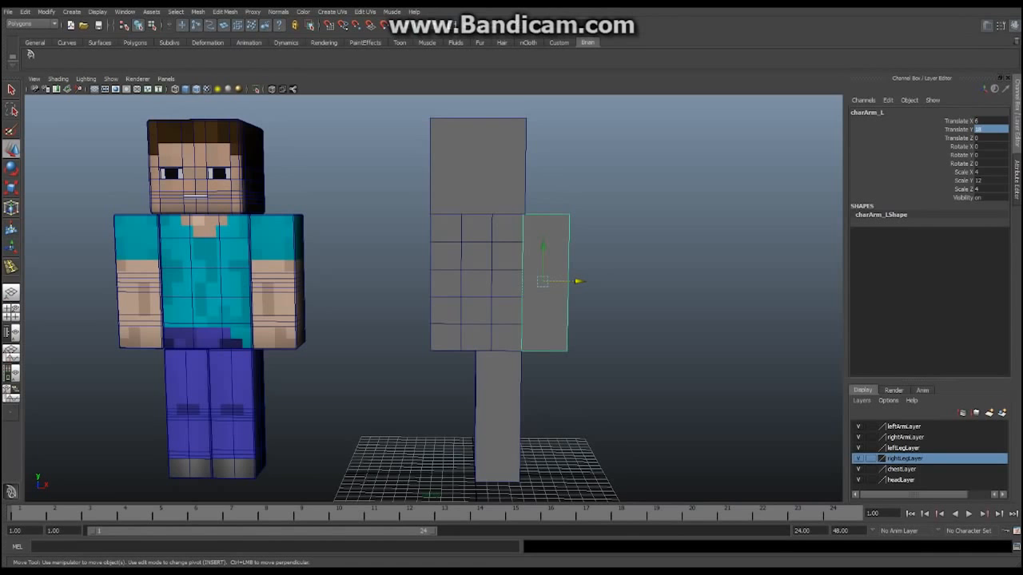
middle_click_drag(551, 296, 556, 334, "alt")
mouse_move(556, 335)
left_mouse_down("alt")
mouse_move(659, 326)
mouse_move(555, 320)
left_mouse_up("alt")
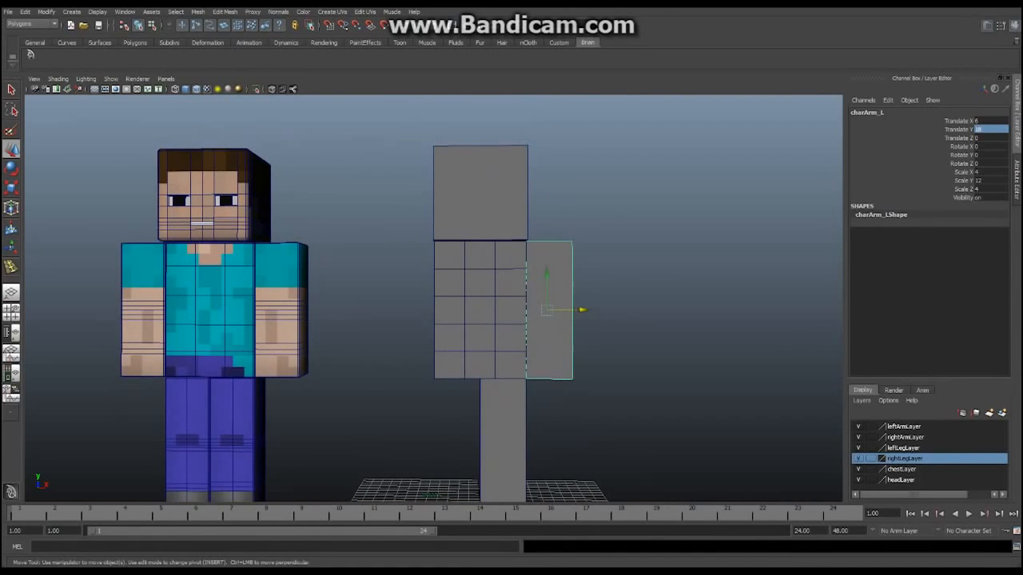
middle_click_drag(555, 320, 623, 320, "alt")
mouse_move(623, 320)
left_mouse_down("alt")
mouse_move(723, 345)
mouse_move(652, 353)
mouse_move(631, 336)
left_mouse_up("alt")
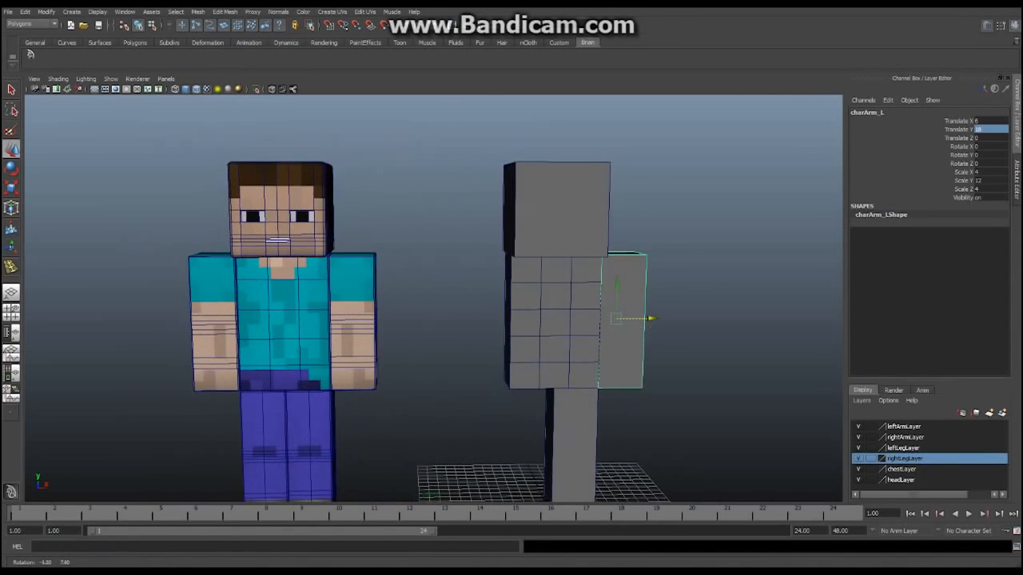
middle_click_drag(632, 337, 485, 317, "alt")
scroll(517, 310, "up", 5)
left_click_drag(485, 317, 456, 324, "alt")
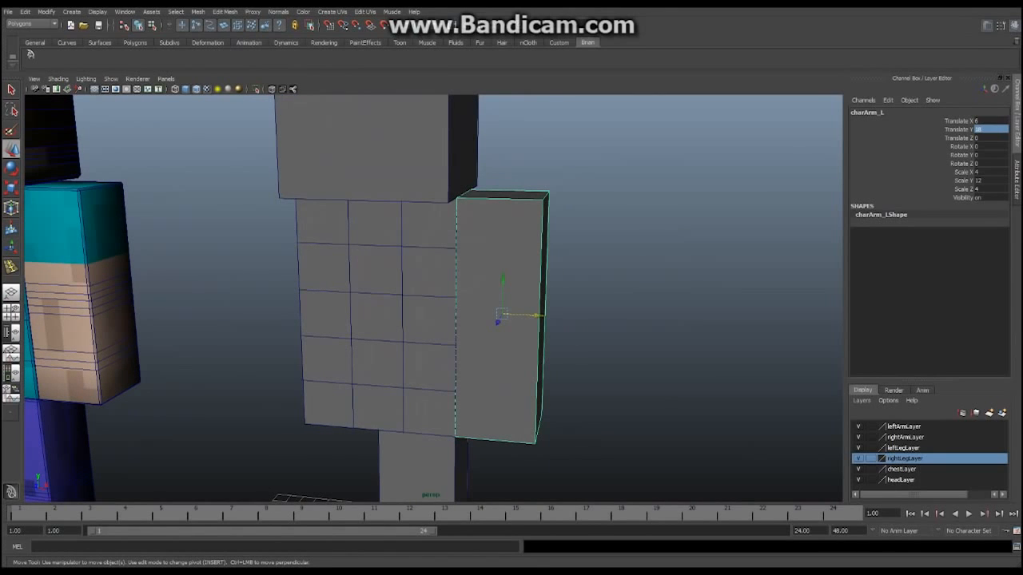
middle_click_drag(455, 324, 649, 339, "alt")
left_click_drag(649, 340, 719, 323, "alt")
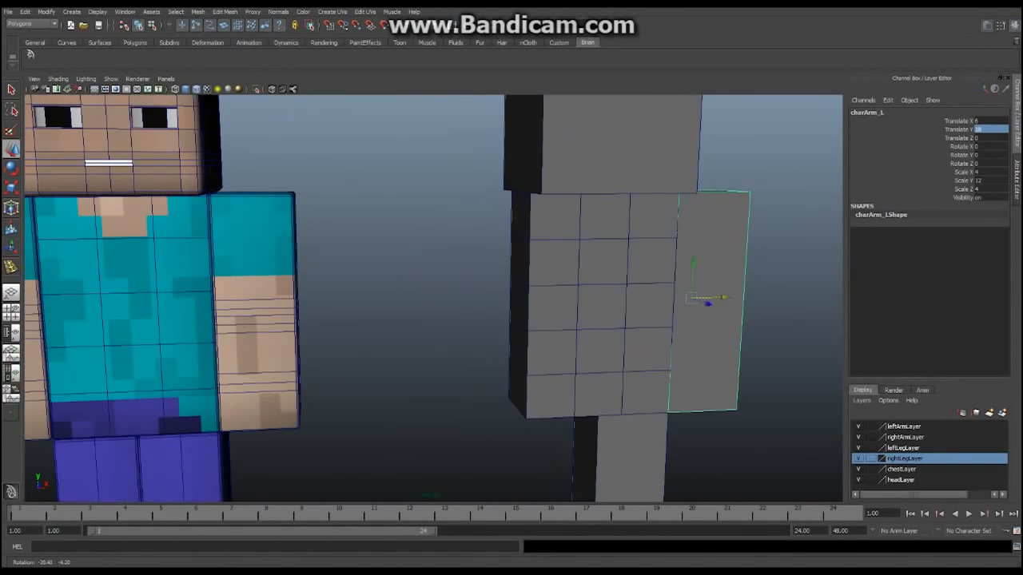
middle_click_drag(719, 323, 622, 306, "alt")
scroll(622, 306, "down", 2)
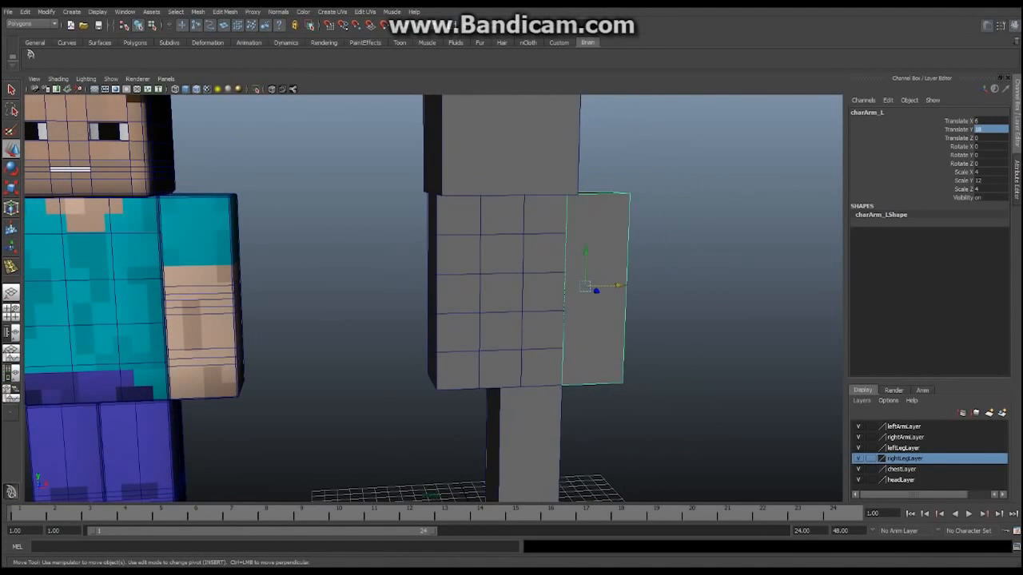
Add the head and leg blocks to the selection with the arm
left_click(521, 160, "shift")
left_click(529, 439, "shift")
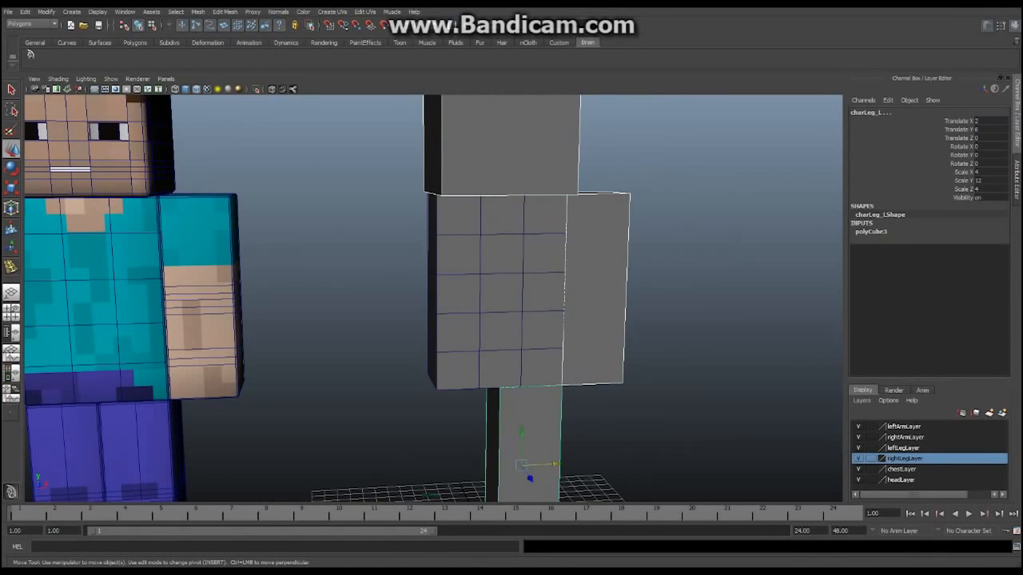
scroll(433, 298, "down", 3)
middle_click_drag(433, 298, 520, 327, "alt")
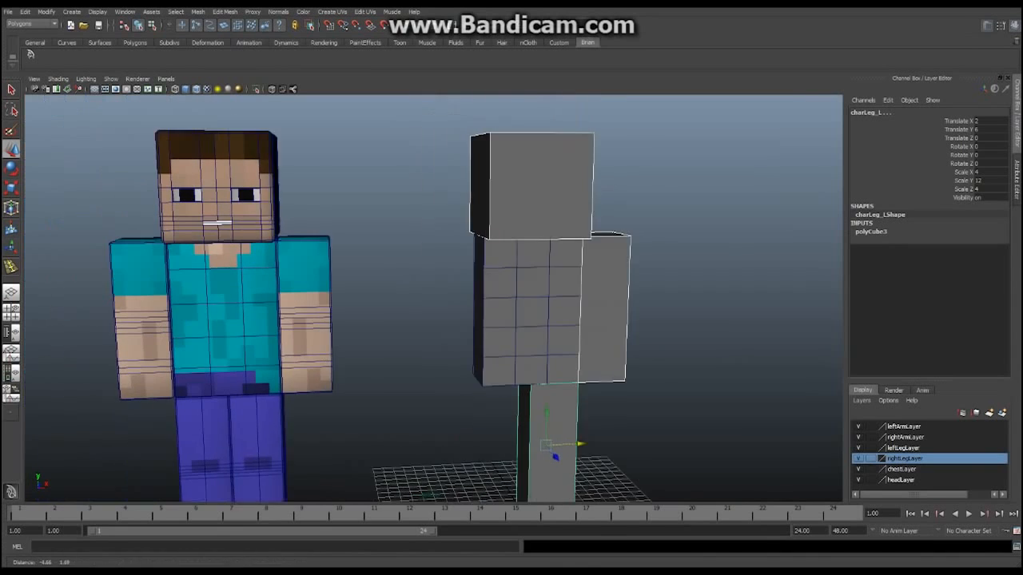
Bevel the selected head, arm and leg cubes with Width 0.0500 and 1 segment
left_click(224, 11)
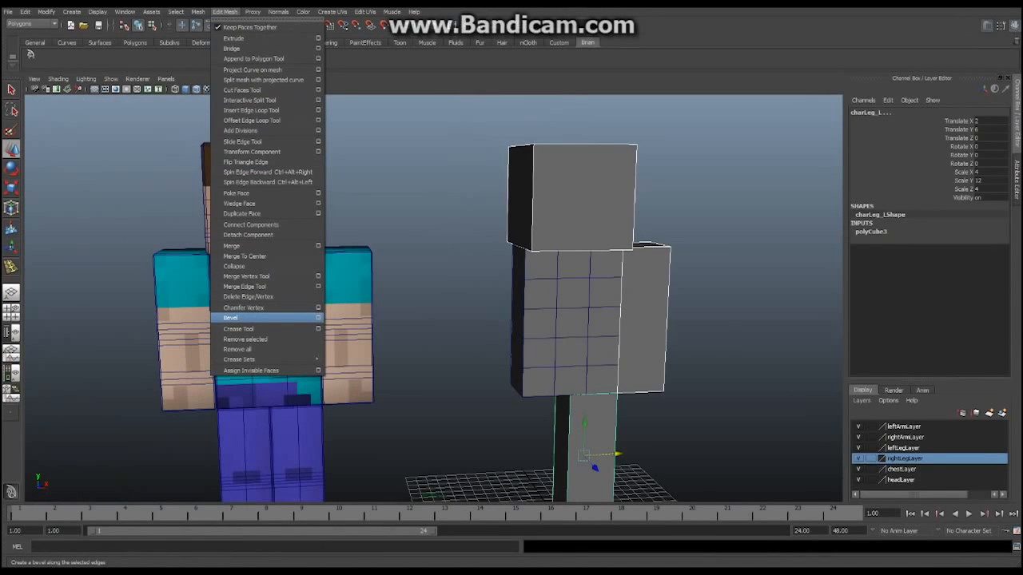
left_click(318, 317)
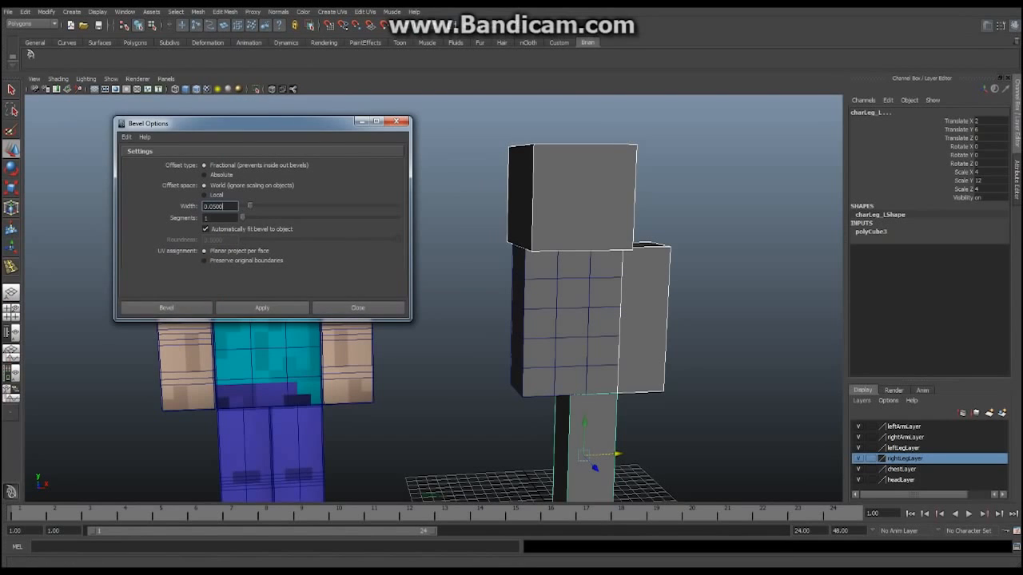
left_click_drag(240, 123, 205, 106)
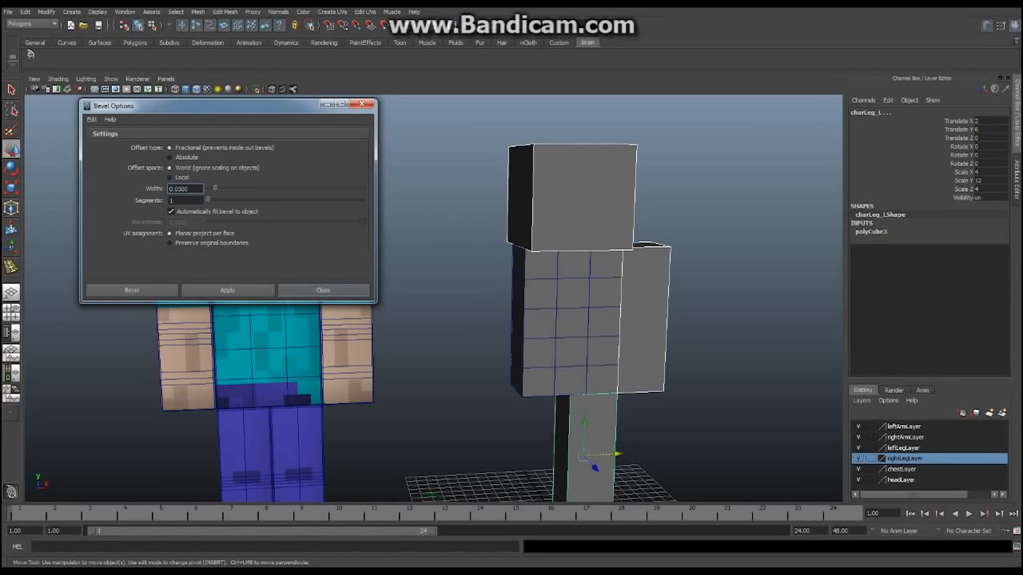
left_click(228, 290)
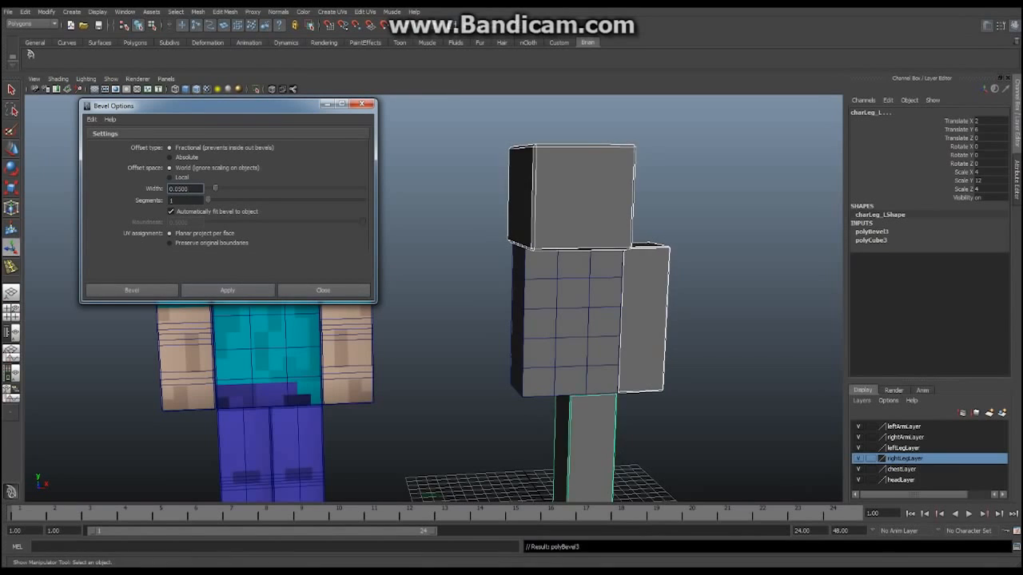
left_click(362, 104)
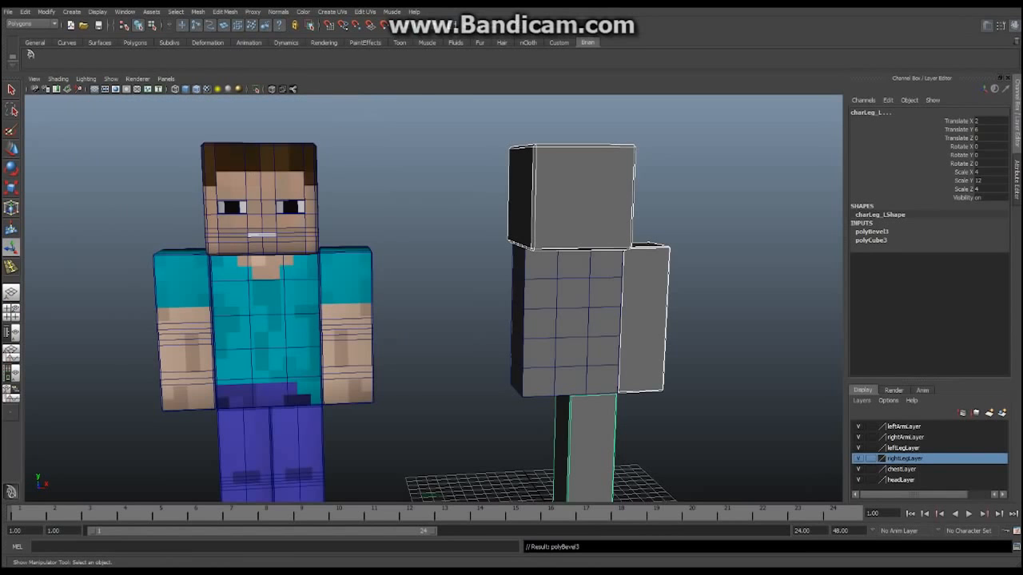
Inspect the bevelled cubes from several angles, then select the body cube's component menu
left_click_drag(527, 271, 392, 320, "alt")
middle_click_drag(392, 320, 313, 279, "alt")
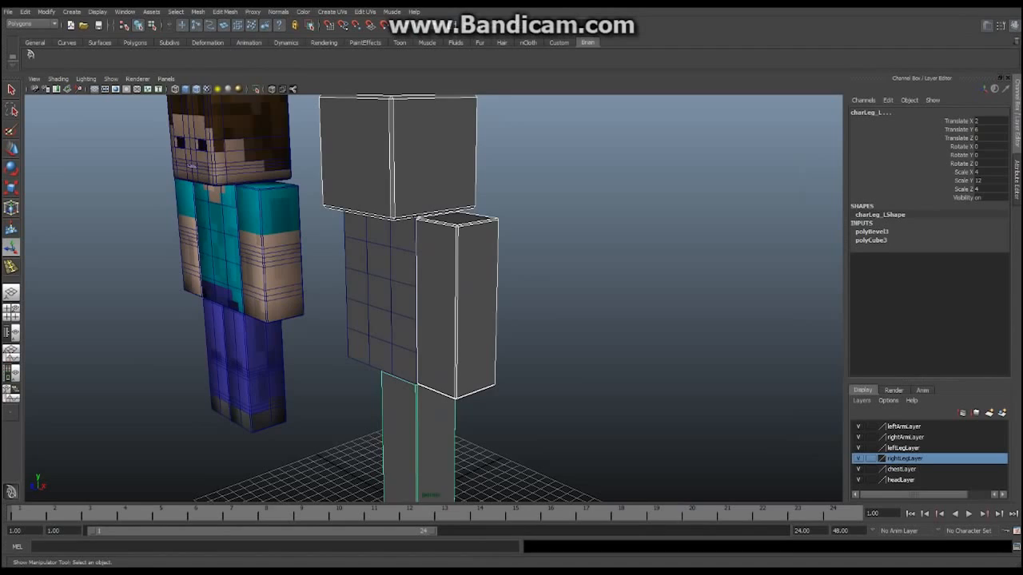
left_click_drag(384, 319, 472, 279, "alt")
middle_click_drag(471, 280, 410, 215, "alt")
right_click_drag(410, 216, 460, 228, "alt")
middle_click_drag(459, 228, 470, 195, "alt")
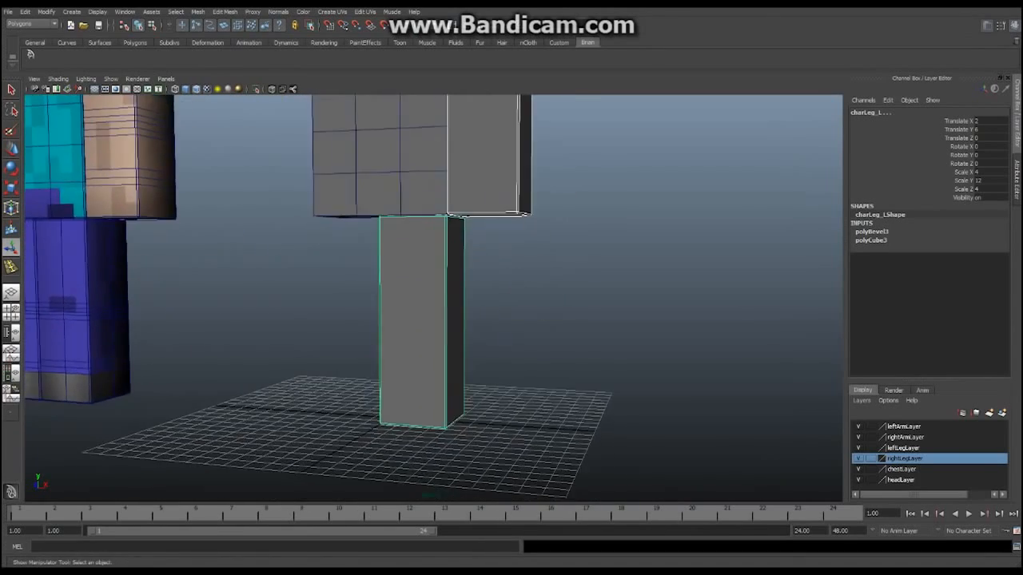
left_click_drag(471, 288, 489, 304, "alt")
middle_click_drag(489, 279, 432, 410, "alt")
right_click_drag(431, 410, 455, 411, "alt")
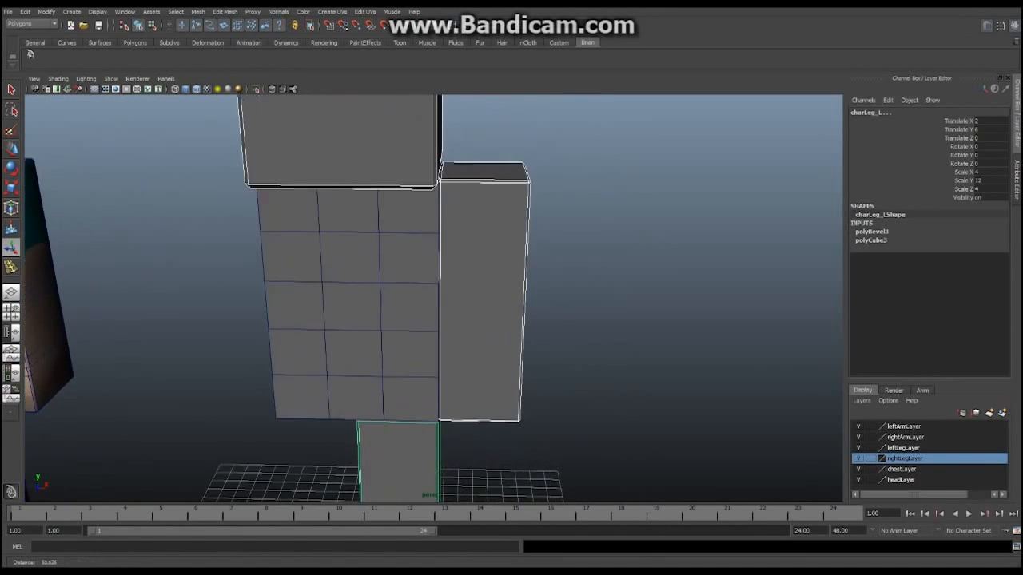
middle_click_drag(455, 319, 472, 410, "alt")
right_click_drag(472, 410, 435, 405, "alt")
left_click_drag(436, 406, 507, 366, "alt")
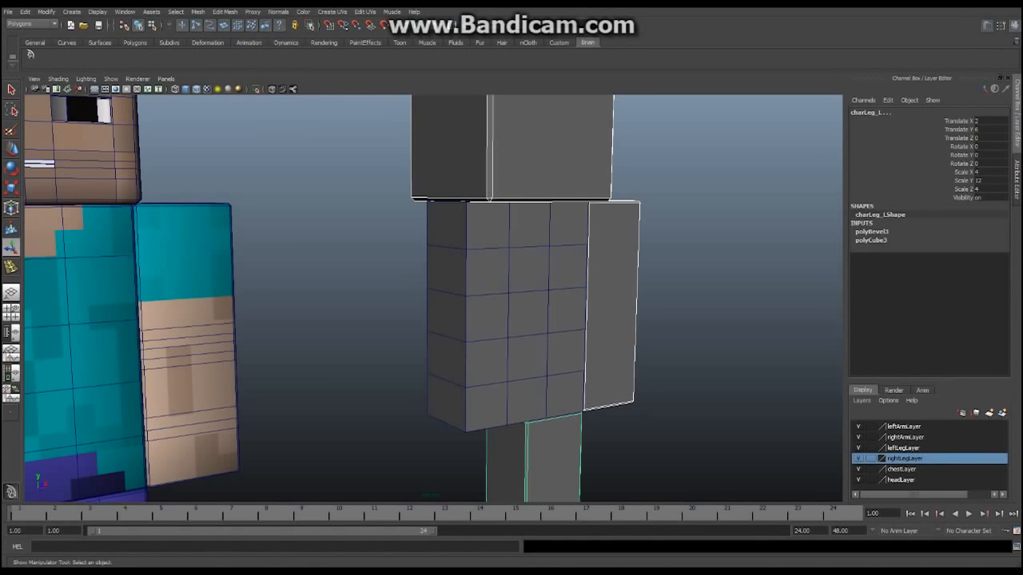
mouse_move(507, 366)
left_mouse_down("alt")
mouse_move(415, 366)
mouse_move(511, 366)
left_mouse_up("alt")
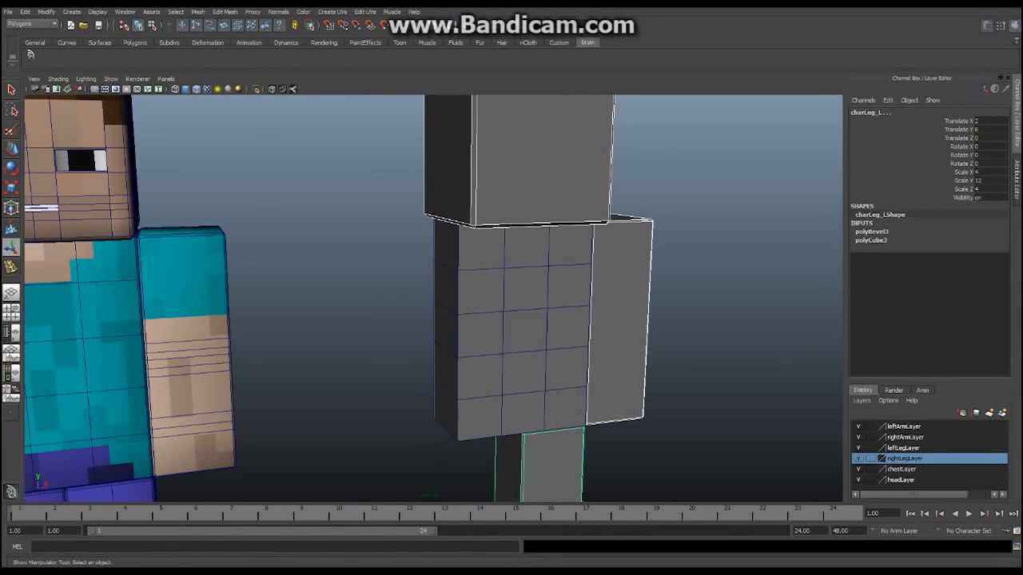
left_click(474, 255)
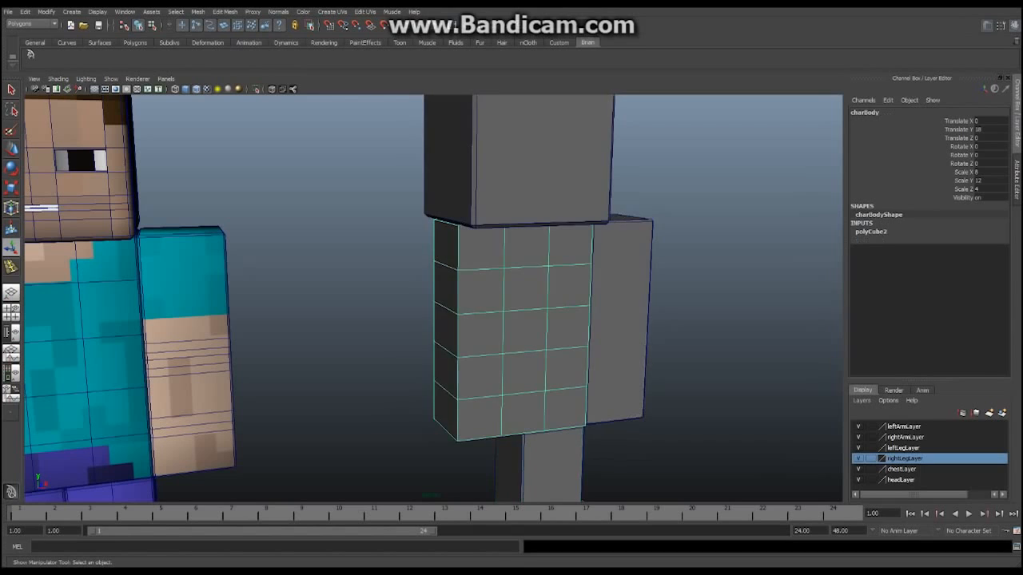
right_click(475, 256)
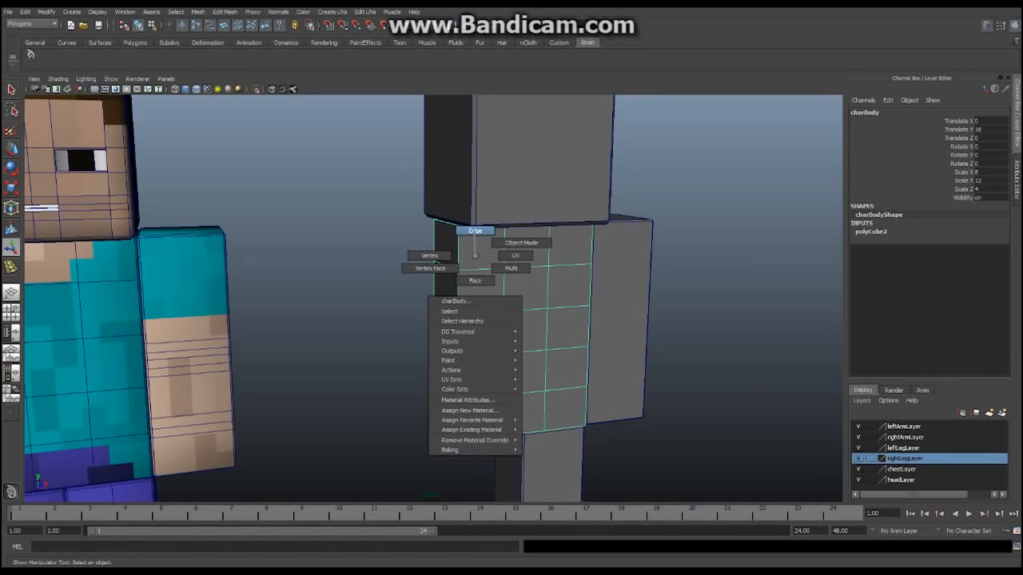
left_click(475, 231)
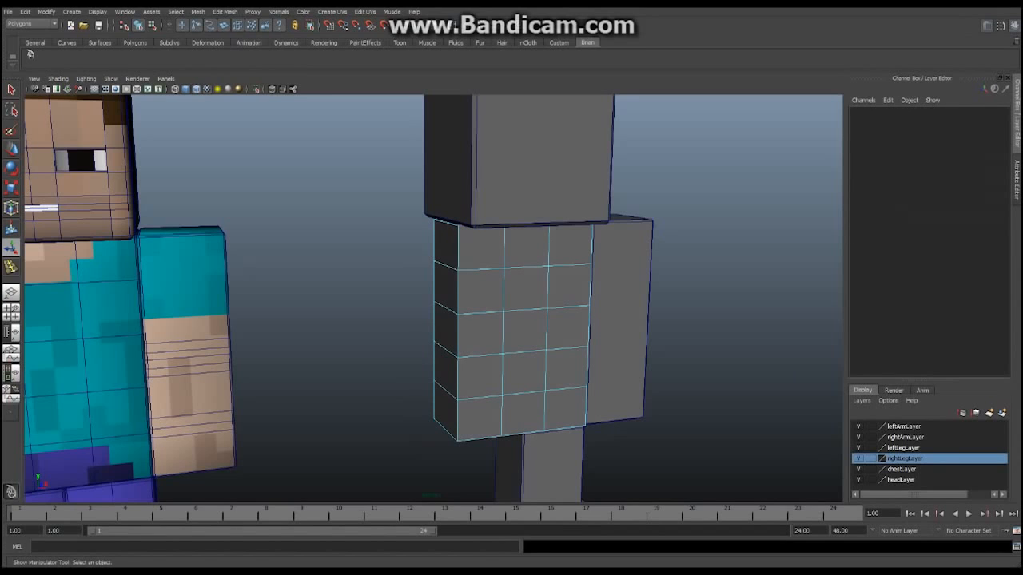
left_click(458, 248)
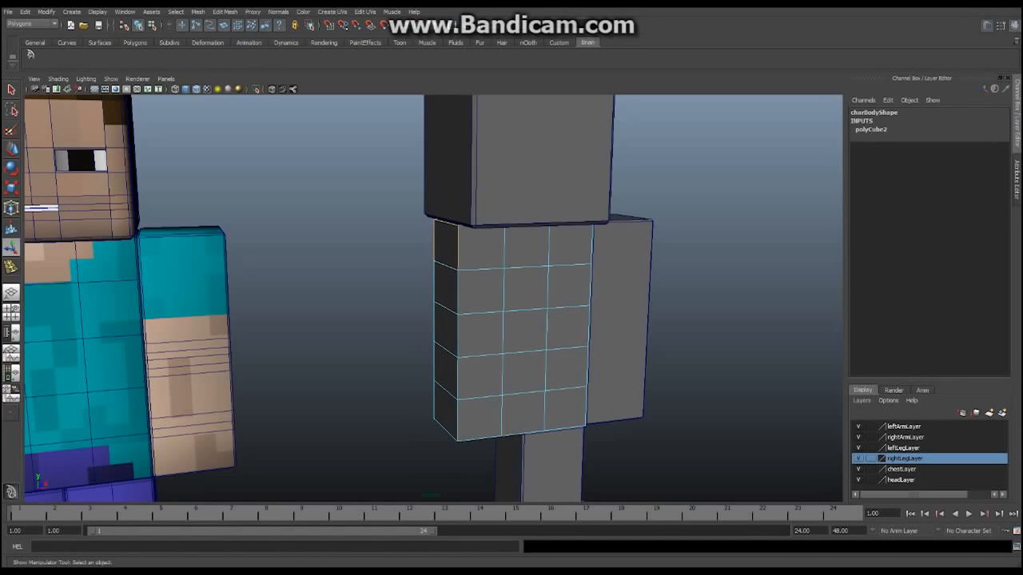
left_click_drag(479, 256, 359, 279, "alt")
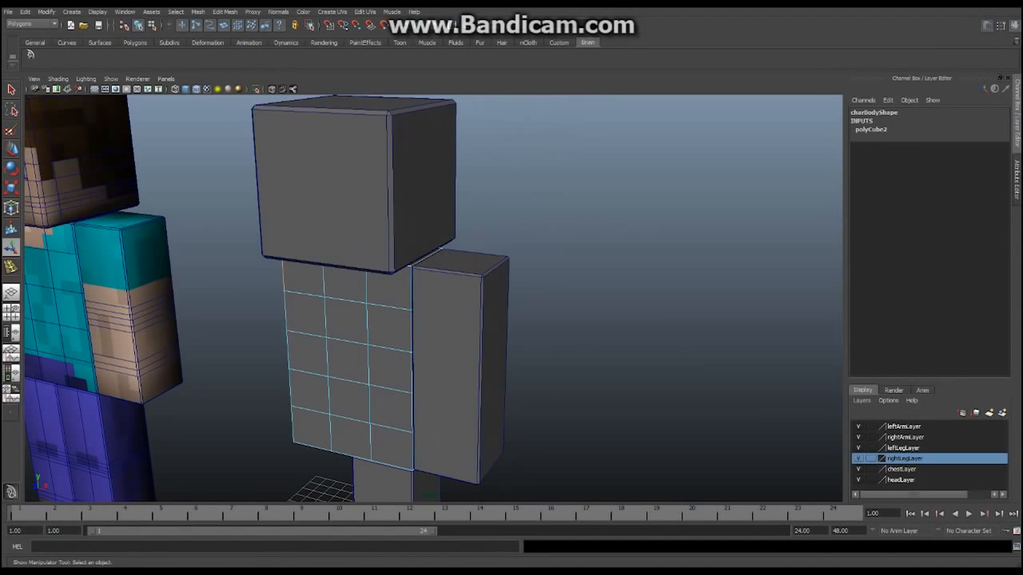
left_click_drag(359, 279, 272, 230, "alt")
middle_click_drag(271, 230, 286, 269, "alt")
right_click_drag(286, 269, 378, 268, "alt")
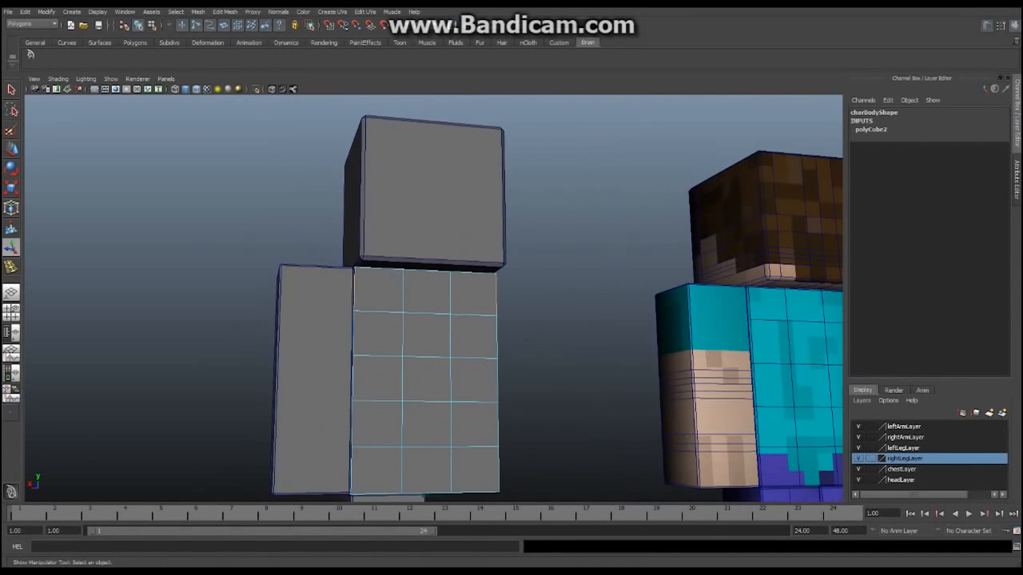
left_click_drag(320, 288, 611, 281, "alt")
left_click(421, 221, "shift")
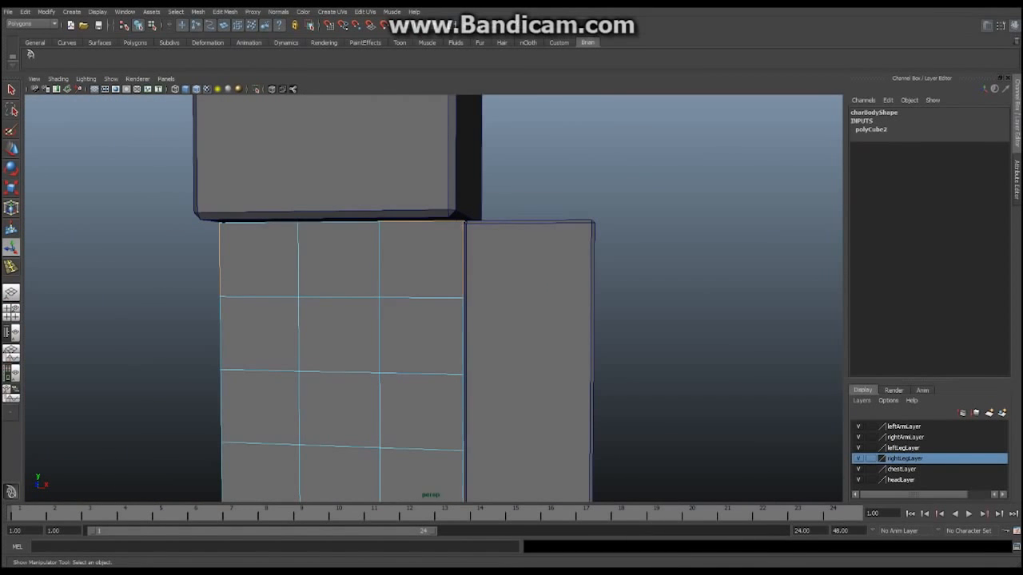
scroll(421, 224, "down", 5)
middle_click_drag(421, 224, 423, 213, "alt")
left_click_drag(423, 213, 465, 213, "alt")
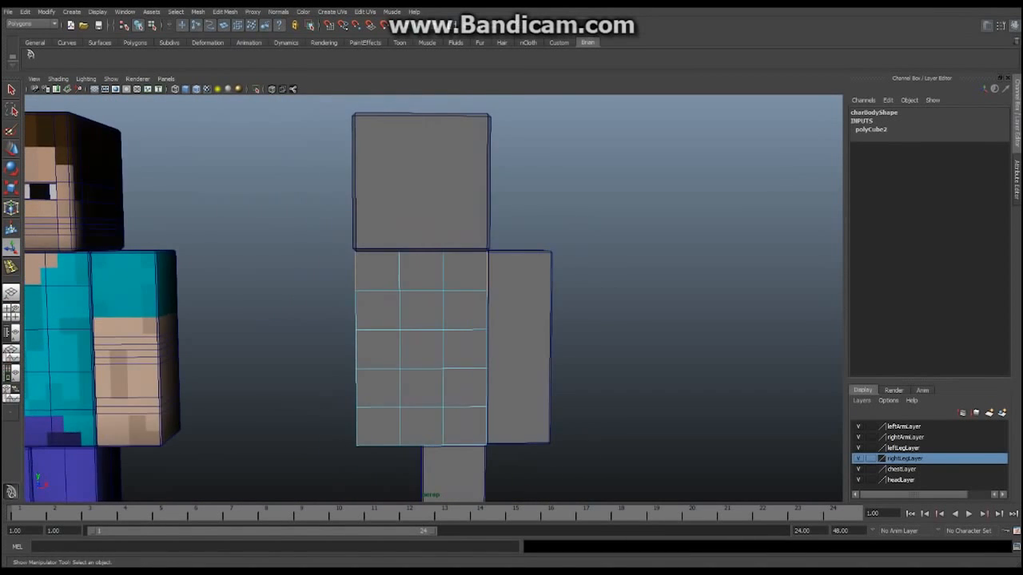
middle_click_drag(465, 213, 467, 129, "alt")
left_click(465, 361, "shift")
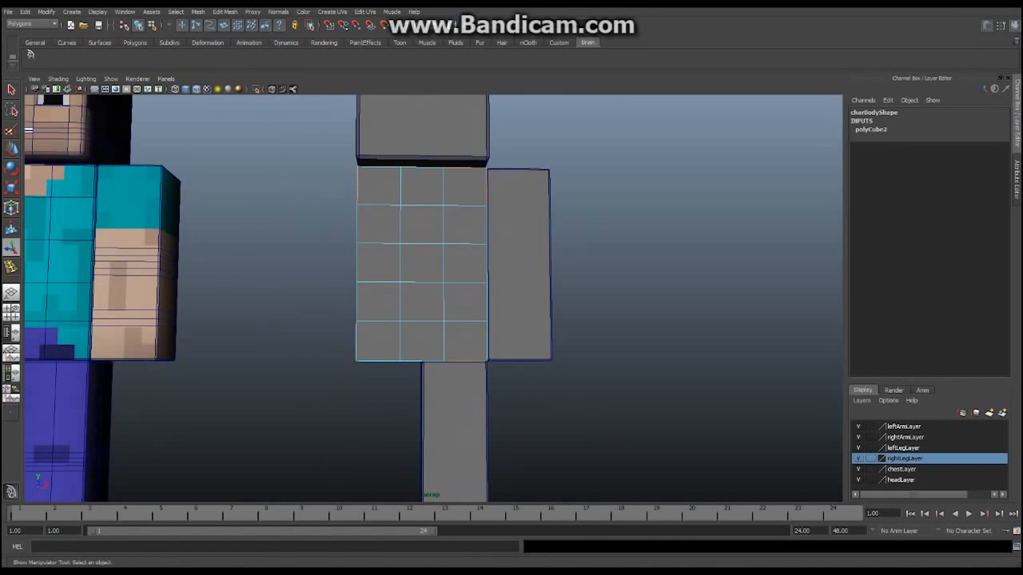
left_click_drag(465, 361, 569, 358, "alt")
left_click(500, 369, "shift")
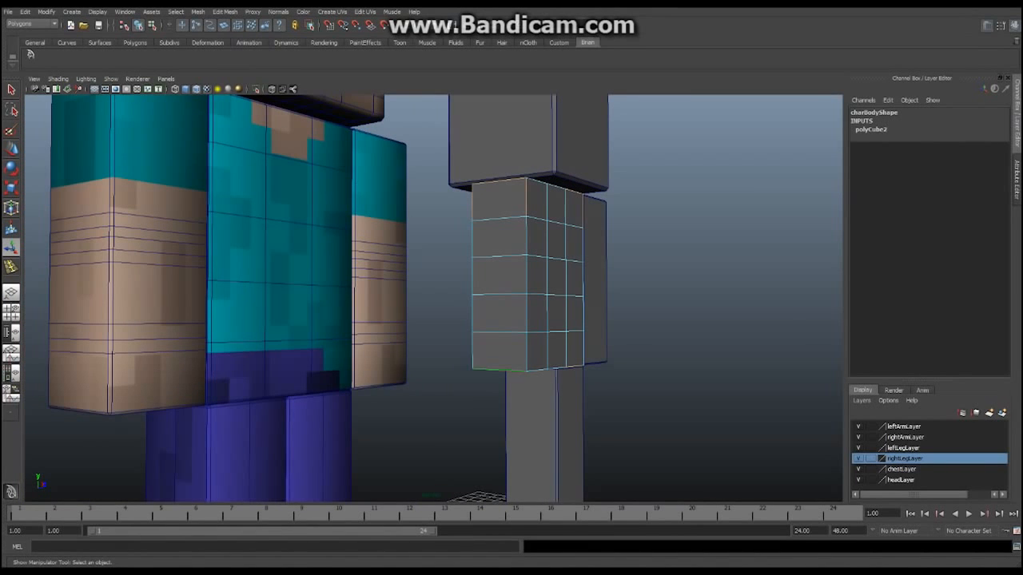
left_click_drag(492, 351, 404, 353, "alt")
left_click(533, 361, "shift")
middle_click_drag(405, 353, 412, 360, "alt")
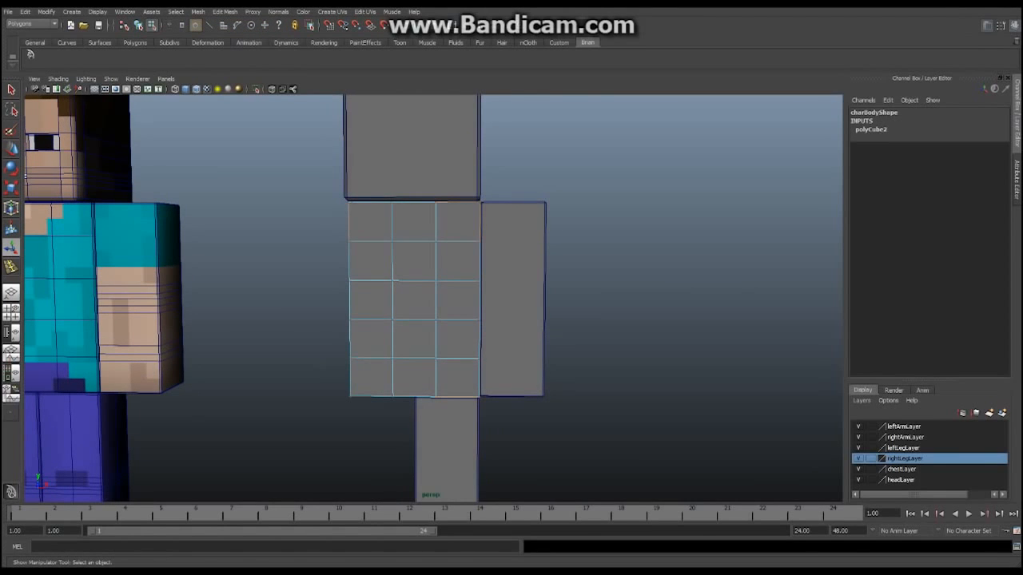
left_click_drag(412, 359, 451, 389, "alt")
left_click_drag(443, 345, 445, 391, "alt")
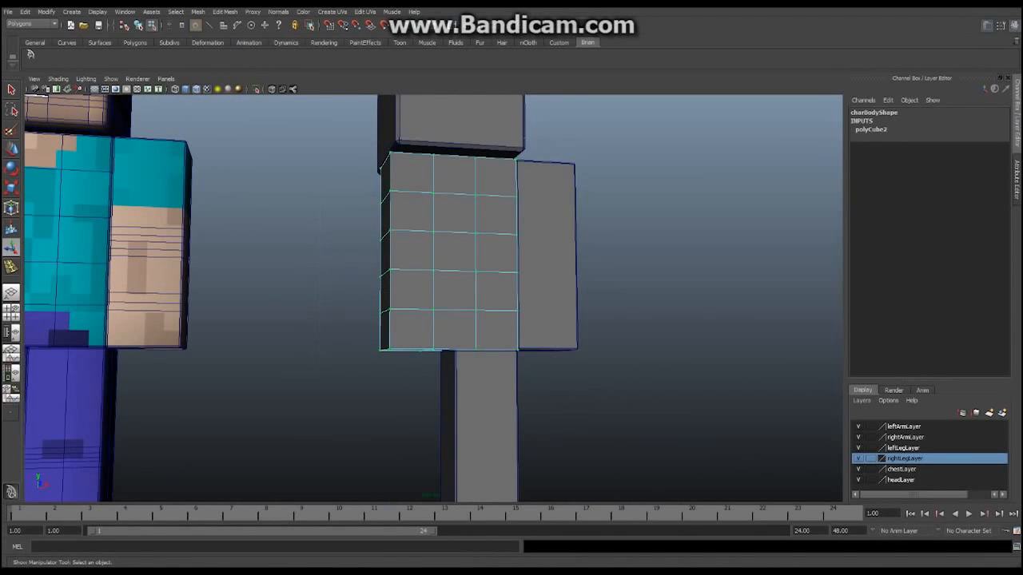
right_click_drag(488, 273, 531, 261)
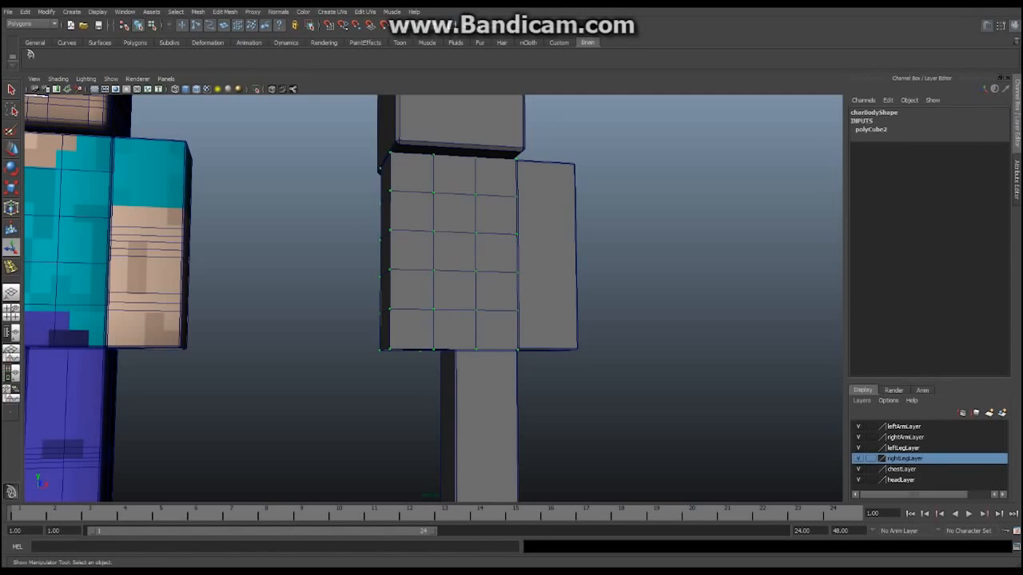
key("ctrl+z")
left_click_drag(531, 260, 527, 299, "alt")
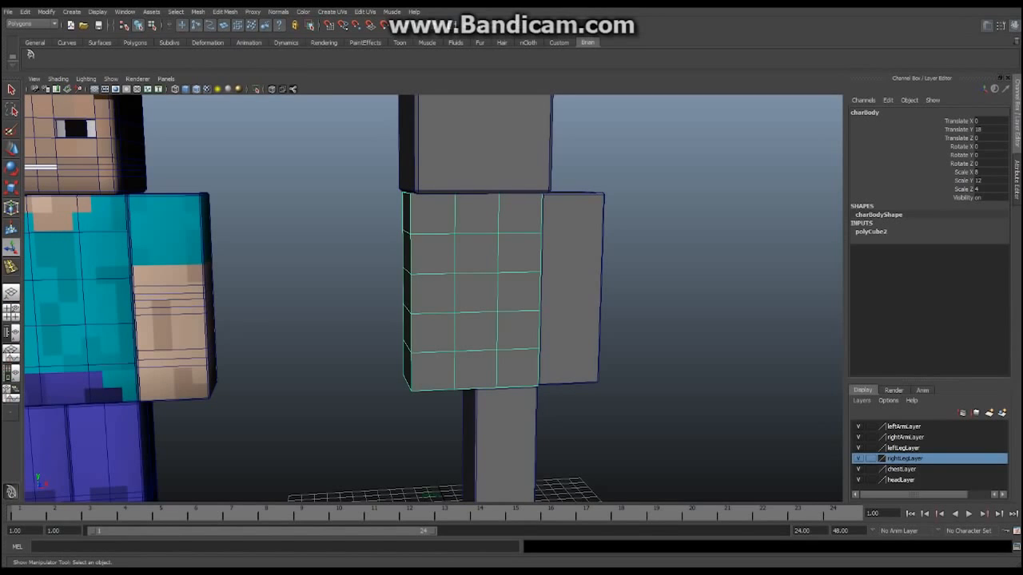
Switch charBody to edge selection mode
right_click(427, 233)
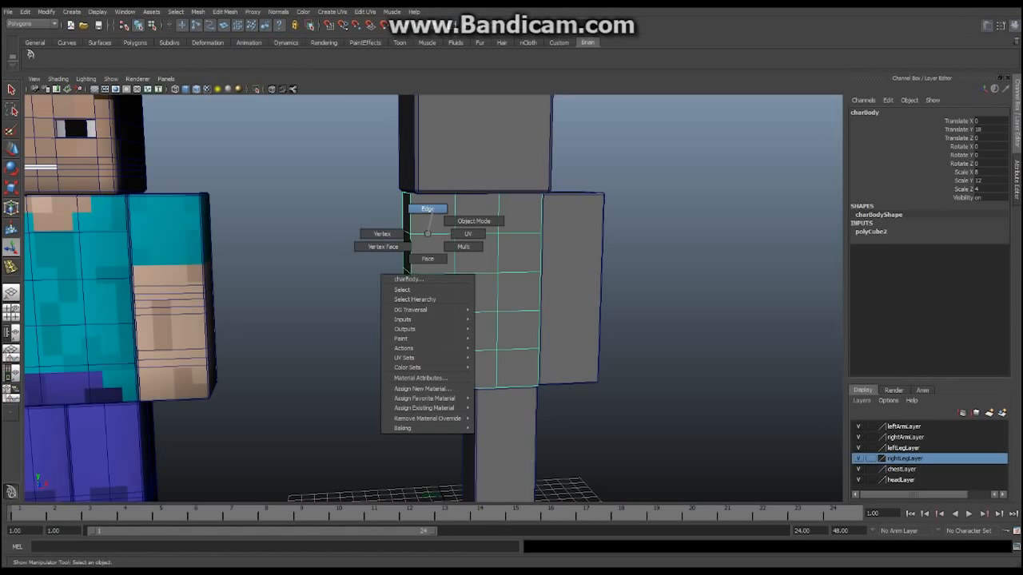
left_click(427, 209)
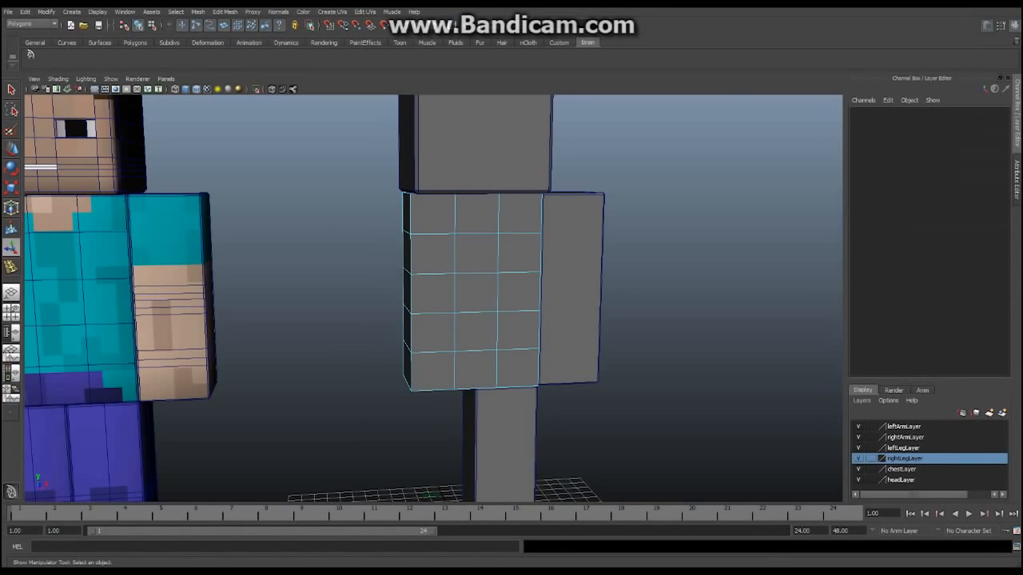
left_click_drag(427, 216, 444, 201, "alt")
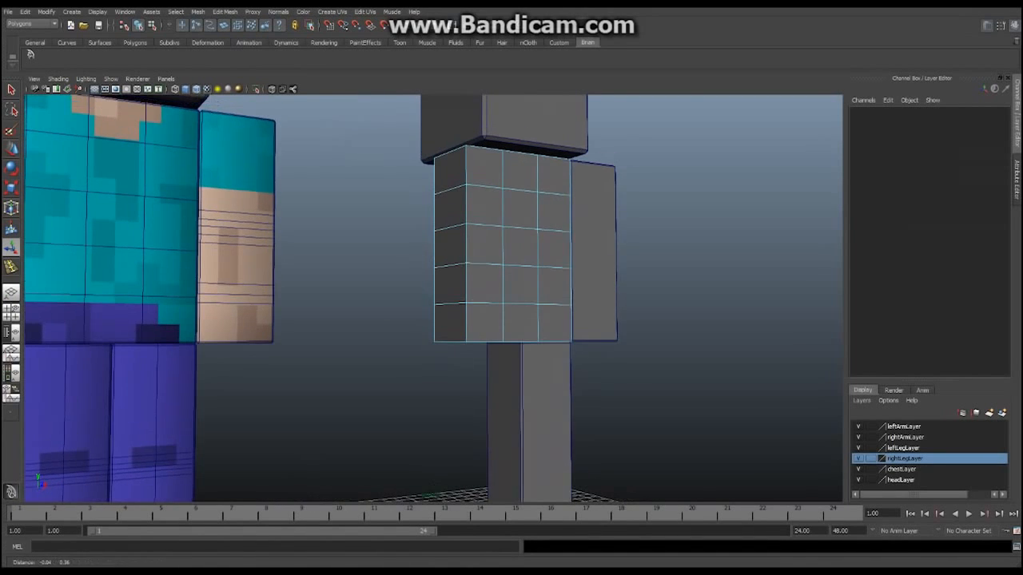
scroll(444, 202, "up", 2)
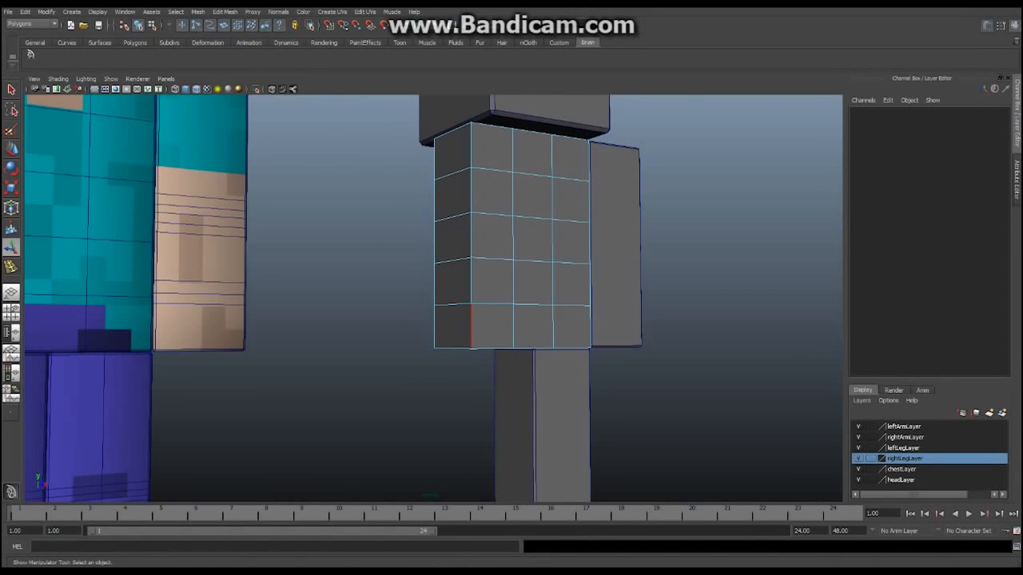
Select the torso's outer edges, including its bottom edge, to extend the selection
left_click(471, 326)
left_click_drag(471, 326, 485, 326, "alt")
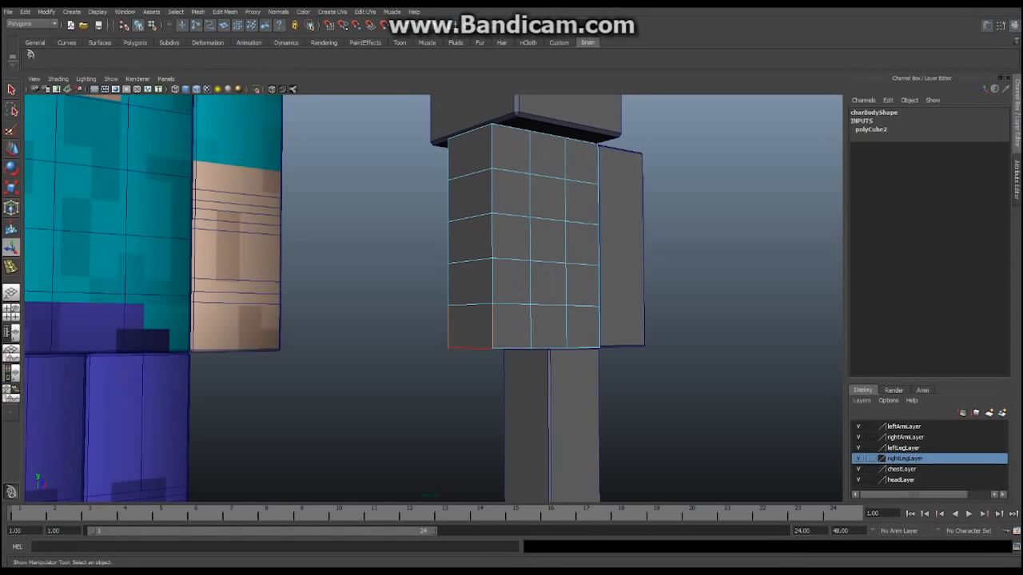
left_click_drag(485, 326, 594, 346, "alt")
left_click(531, 344, "shift")
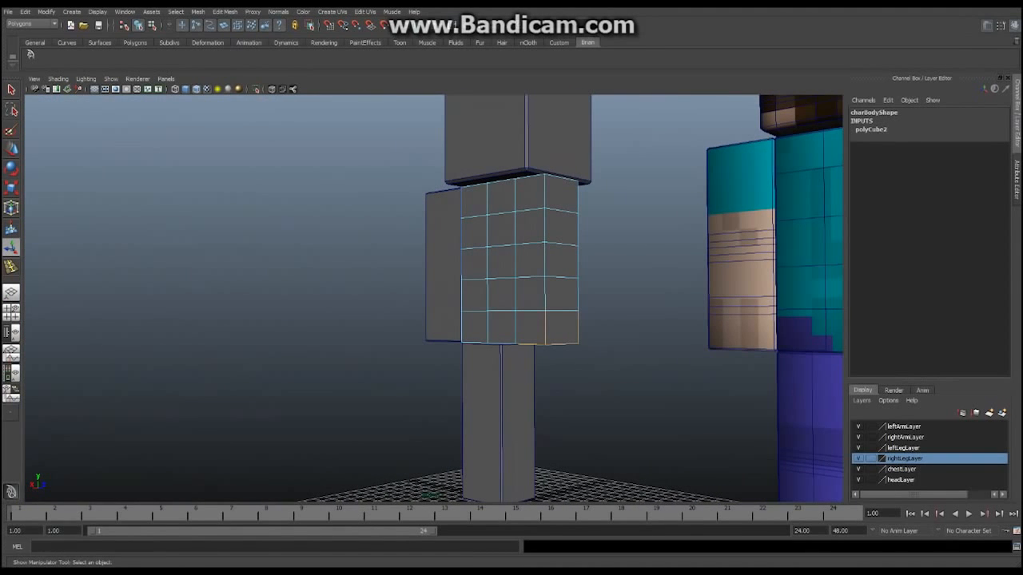
left_click_drag(531, 344, 372, 364, "alt")
middle_click_drag(372, 363, 380, 403, "alt")
left_click_drag(380, 403, 372, 394, "alt")
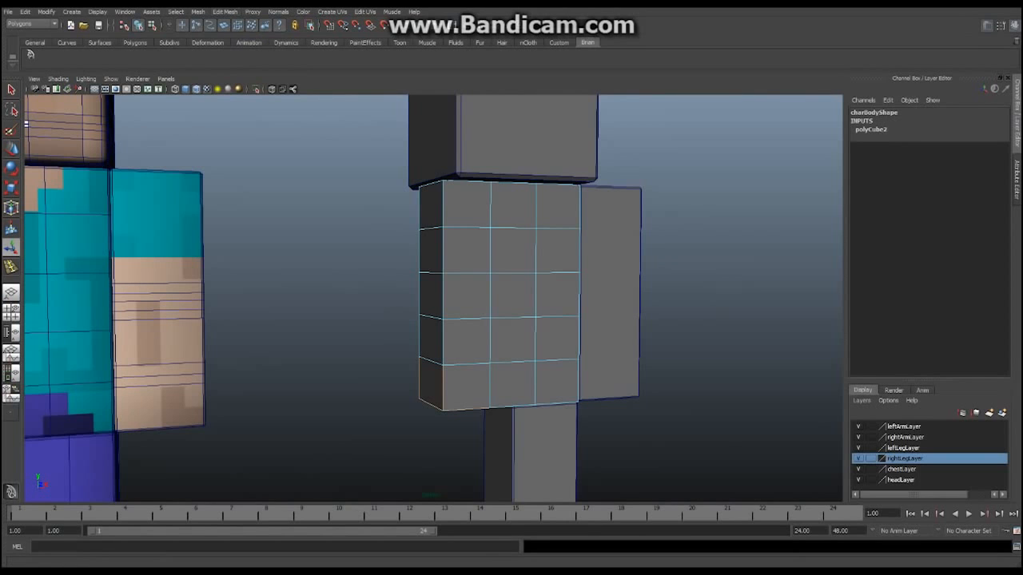
left_click(175, 12)
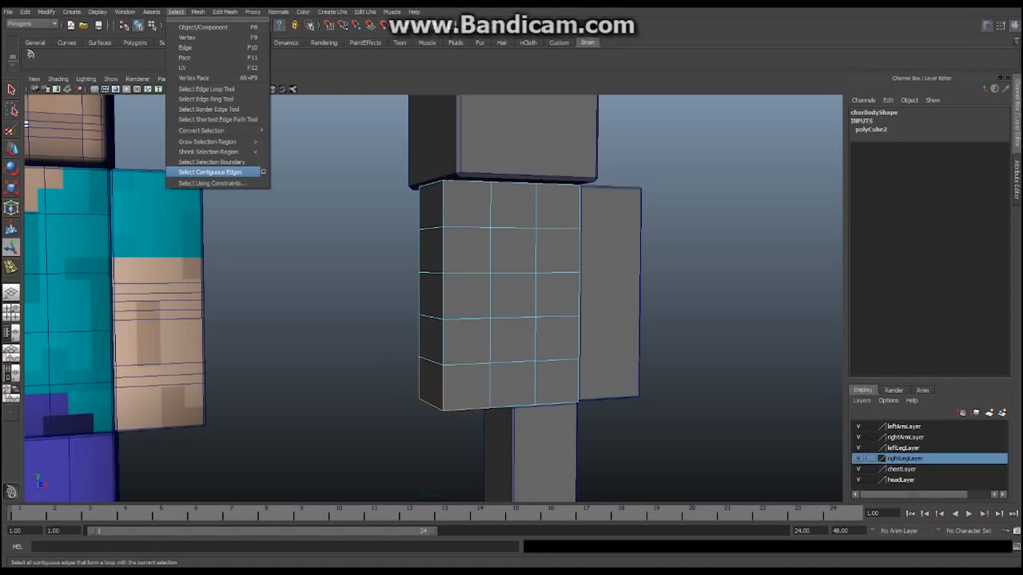
Extend the torso's edge selection to its contiguous border edges and check the top edges
left_click(210, 173)
left_click_drag(536, 296, 547, 316, "alt")
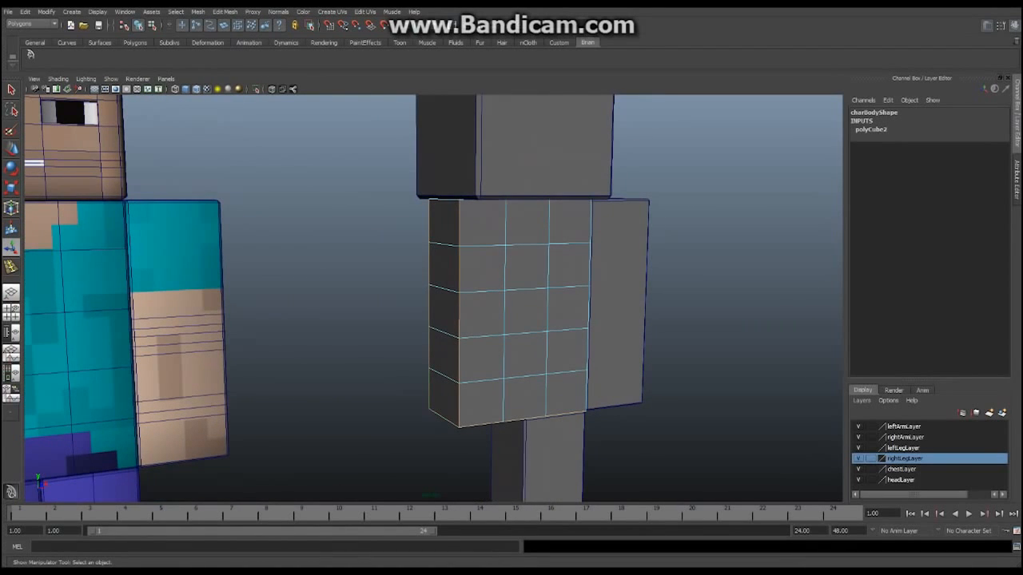
left_click_drag(546, 397, 562, 398, "alt")
middle_click_drag(562, 398, 562, 463, "alt")
scroll(563, 463, "up", 1)
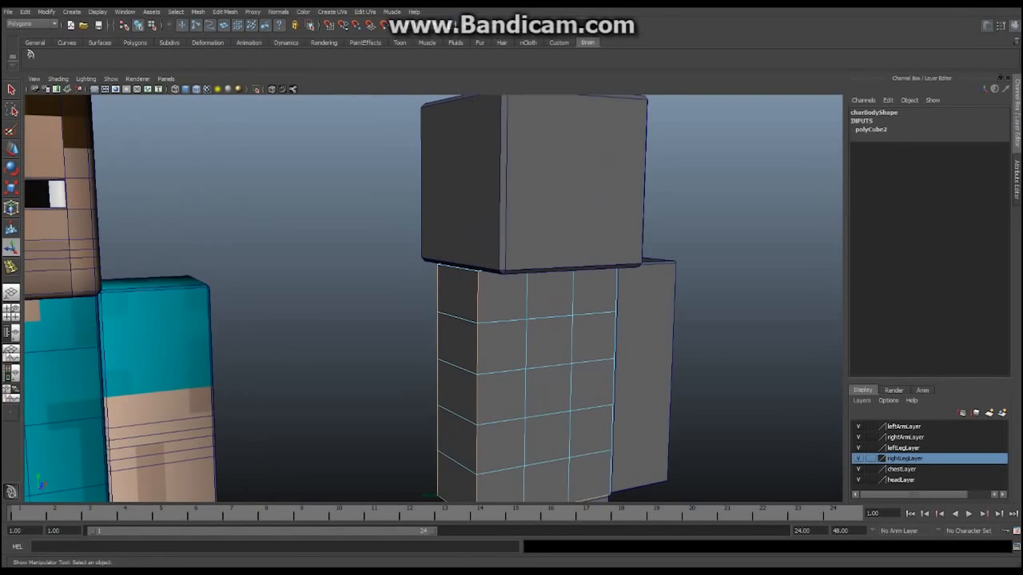
left_click_drag(457, 270, 434, 219, "alt")
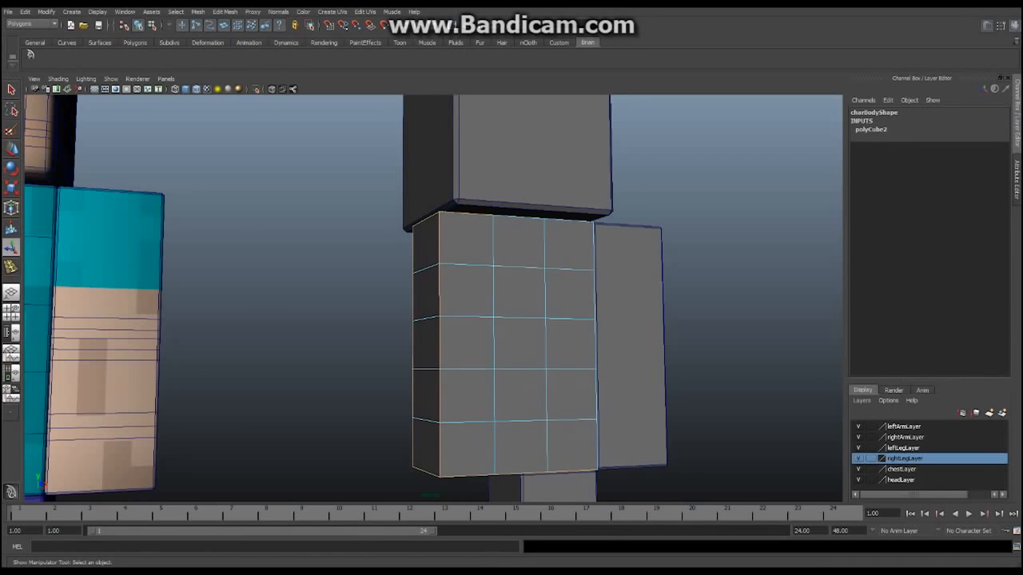
left_click_drag(523, 281, 842, 290, "alt")
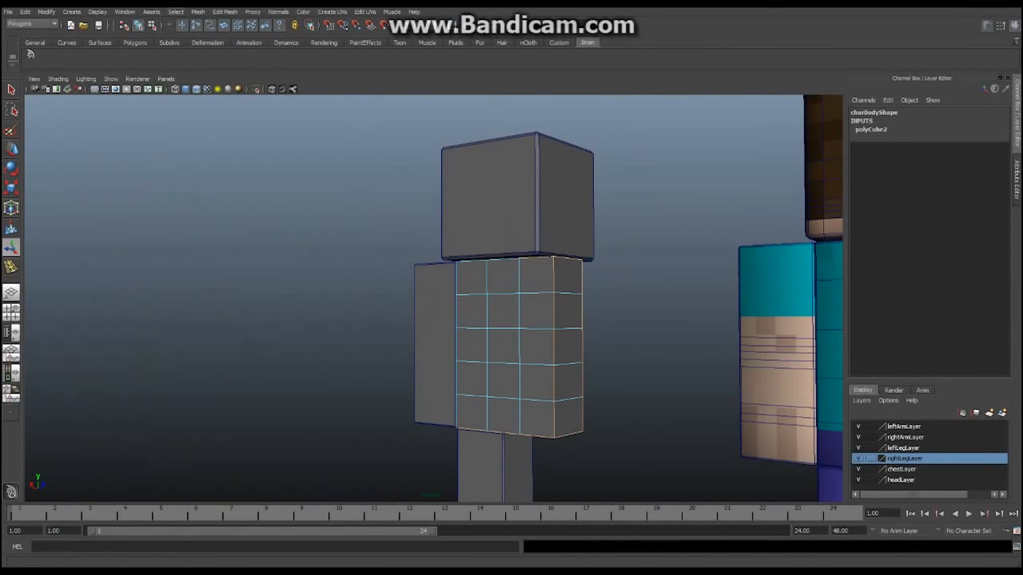
Reapply Select Contiguous Edges on the body and inspect the selection from the sides and below
left_click(176, 11)
left_click(209, 184)
left_click_drag(399, 300, 527, 298, "alt")
middle_click_drag(447, 299, 513, 300, "alt")
scroll(433, 298, "up", 4)
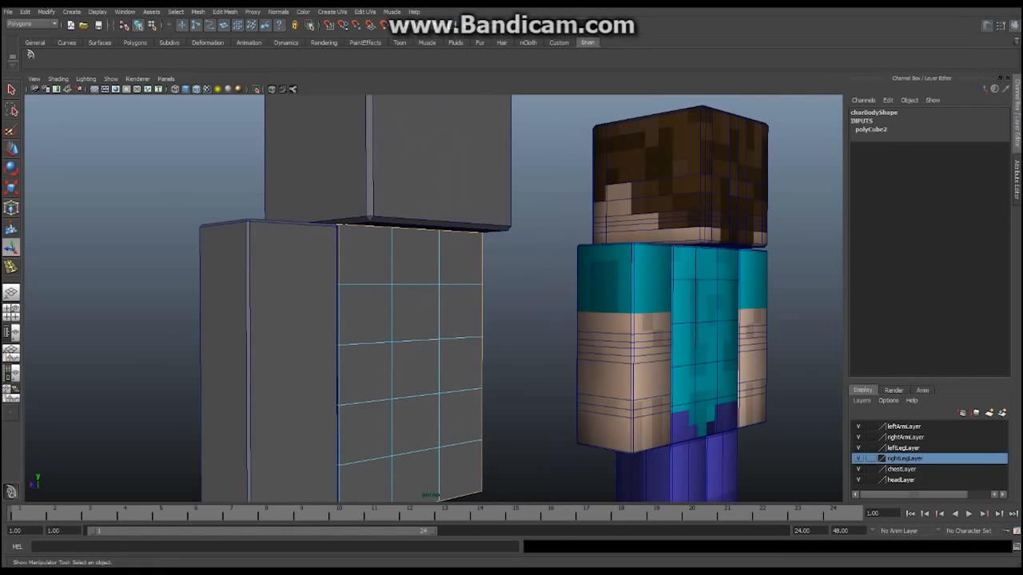
left_click_drag(400, 280, 532, 319, "alt")
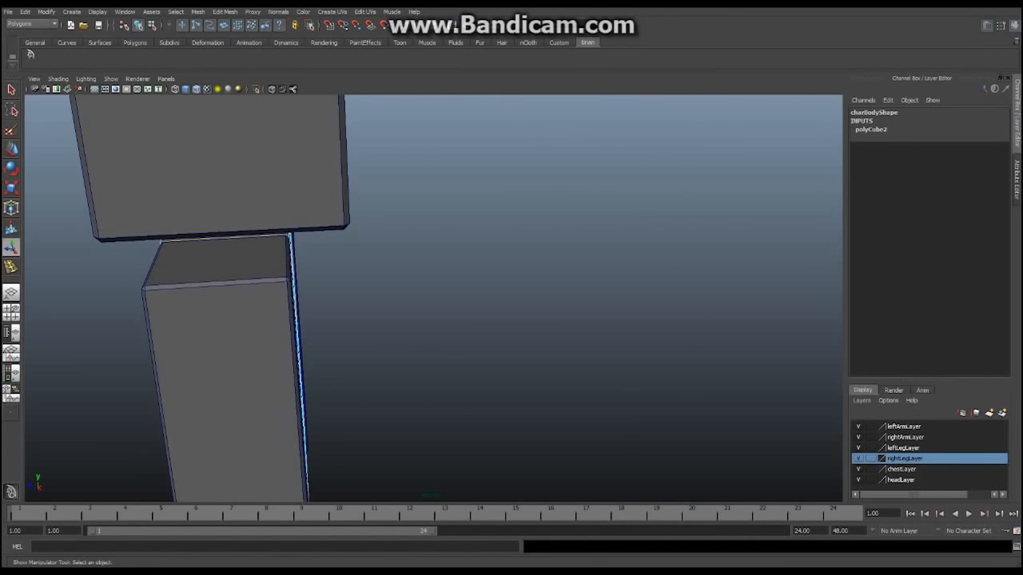
left_click_drag(359, 320, 531, 284, "alt")
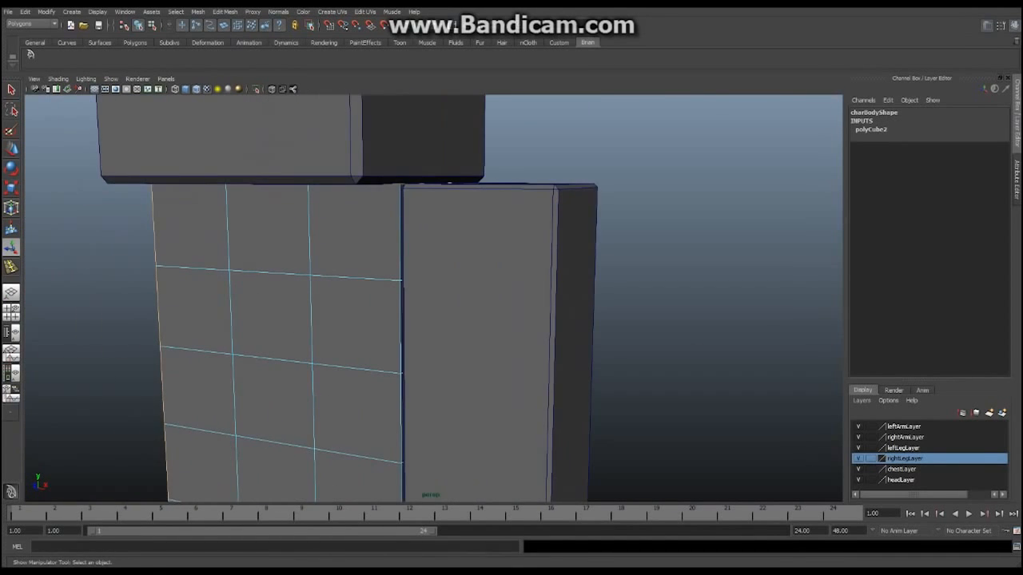
left_click_drag(448, 431, 424, 167, "alt")
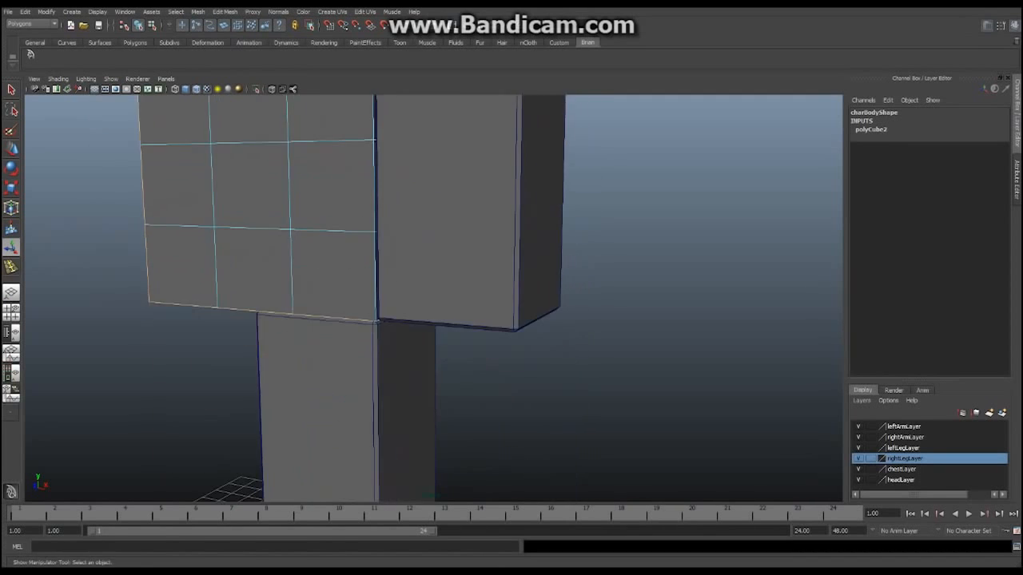
left_click_drag(447, 319, 367, 264, "alt")
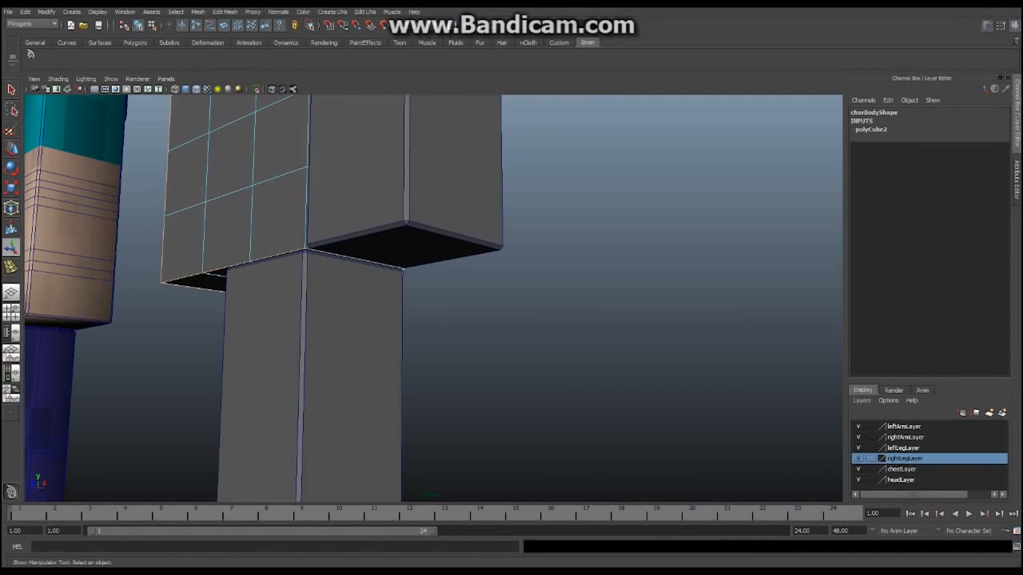
Extend the selection to all contiguous border edges again and verify it from every side
left_click(175, 11)
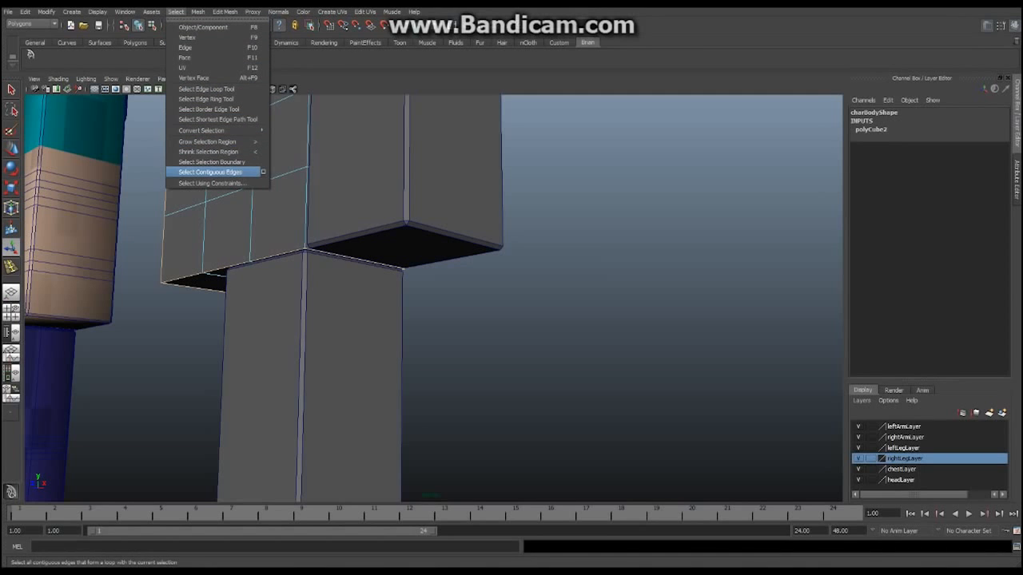
left_click(211, 173)
middle_click_drag(336, 224, 512, 344, "alt")
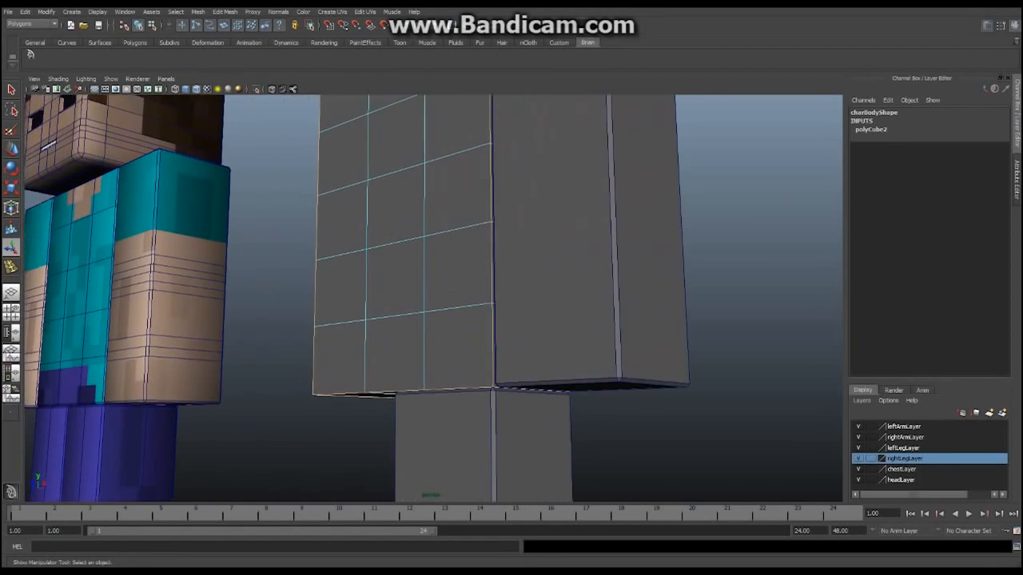
right_click_drag(512, 343, 384, 328, "alt")
left_click_drag(511, 304, 144, 347, "alt")
left_click_drag(453, 306, 183, 290, "alt")
middle_click_drag(183, 290, 191, 306, "alt")
left_click_drag(191, 307, 183, 293, "alt")
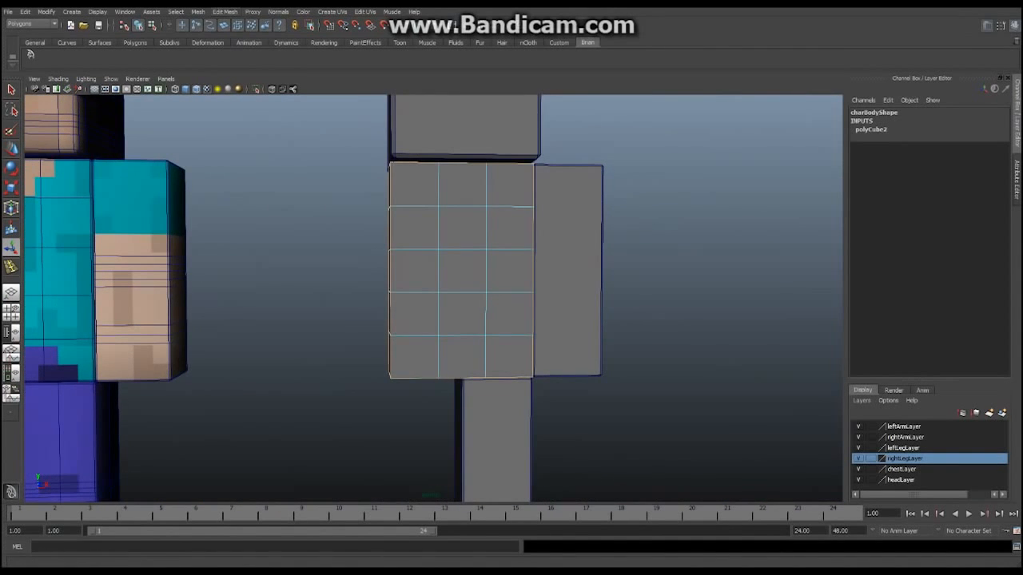
left_click(225, 11)
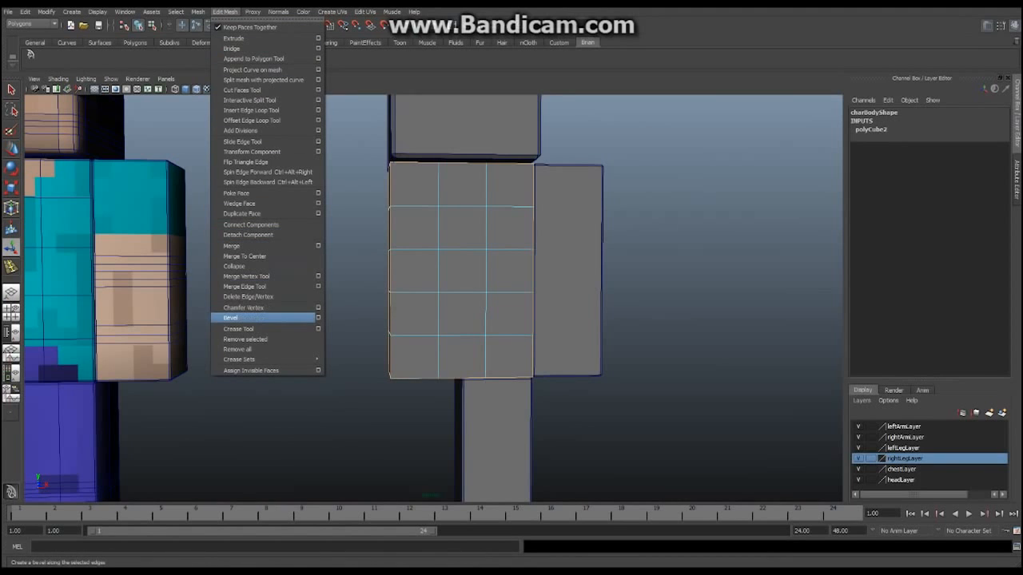
Bevel the body's selected border edges with a 0.05 offset and inspect the result
left_click(232, 317)
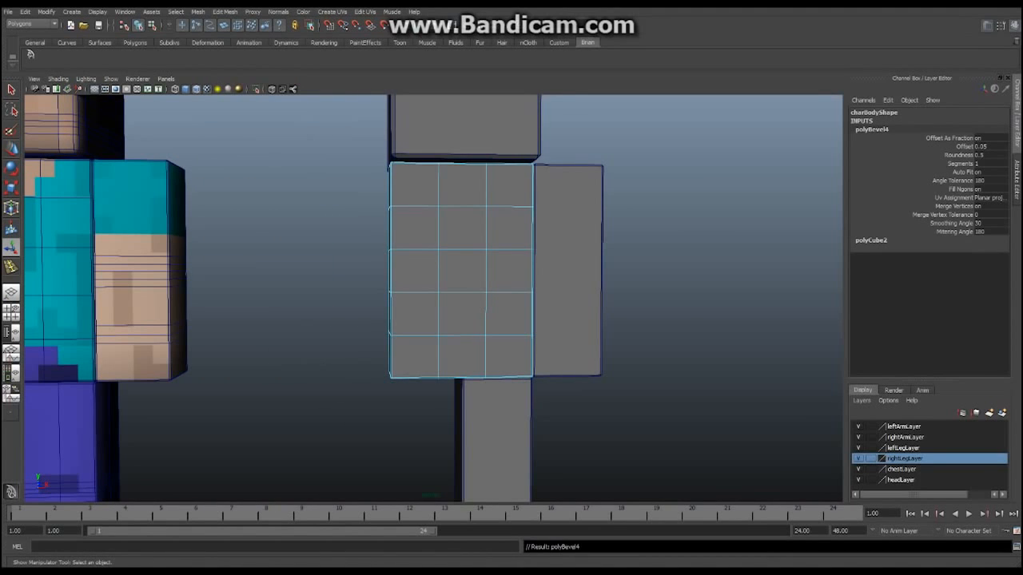
right_click_drag(232, 317, 312, 317, "alt")
left_click(311, 317)
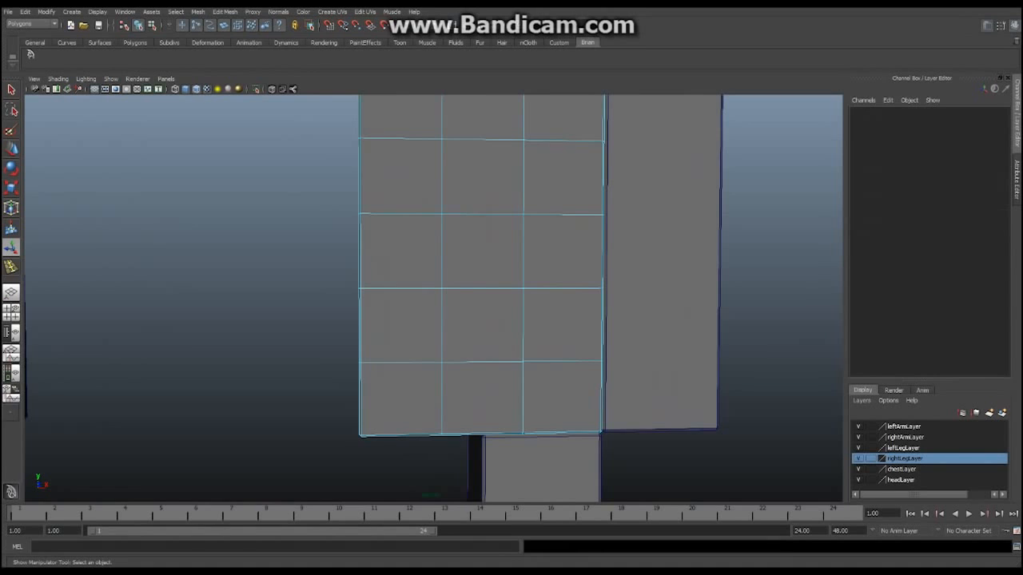
left_click_drag(312, 317, 325, 296, "alt")
middle_click_drag(326, 296, 264, 378, "alt")
right_click_drag(264, 379, 159, 378, "alt")
Select the arm block, charBody and charLeg_L in turn to inspect them
right_click(477, 300)
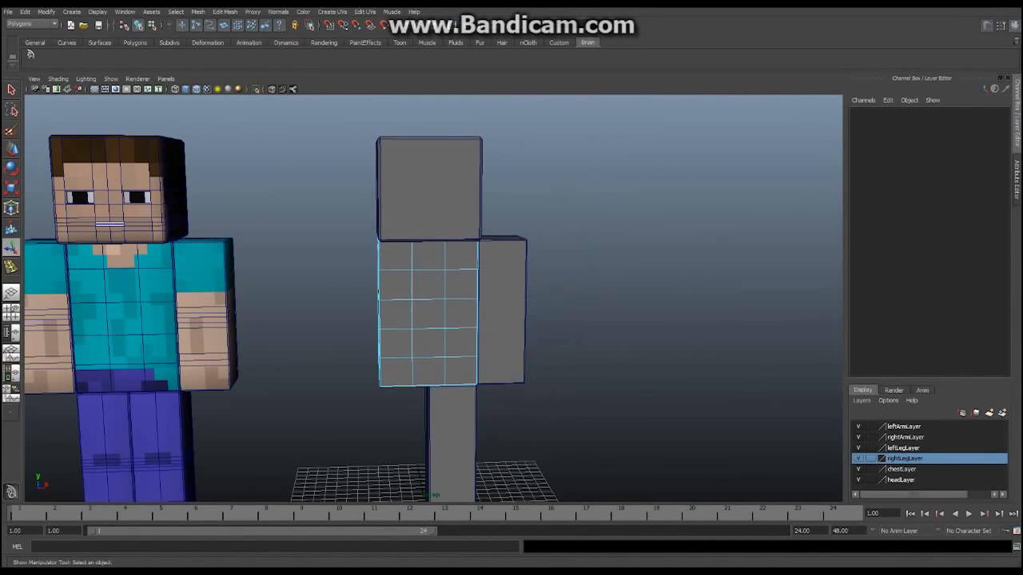
left_click(502, 312)
scroll(502, 312, "down", 1)
left_click(599, 312)
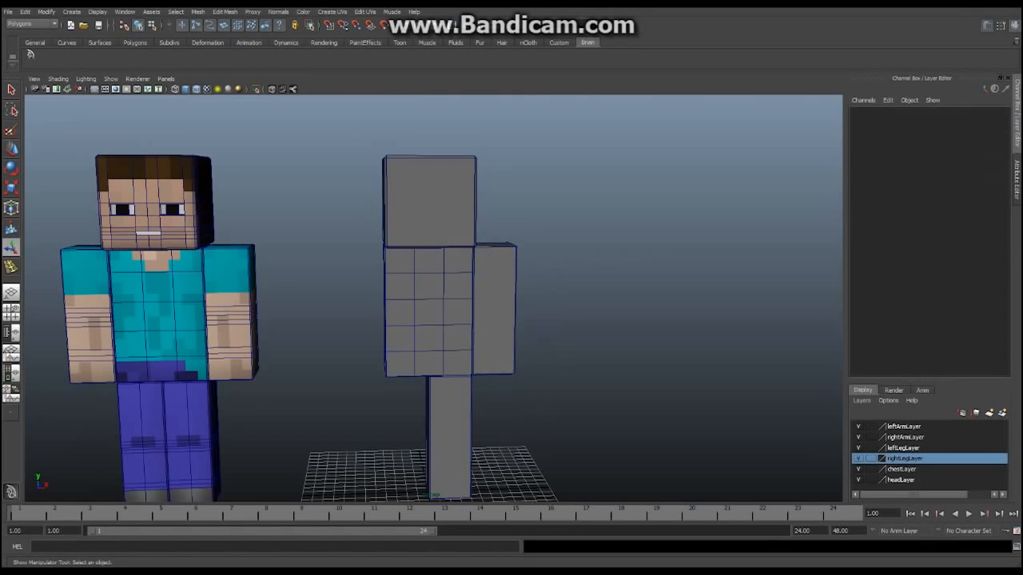
middle_click_drag(599, 312, 602, 274, "alt")
left_click(438, 275)
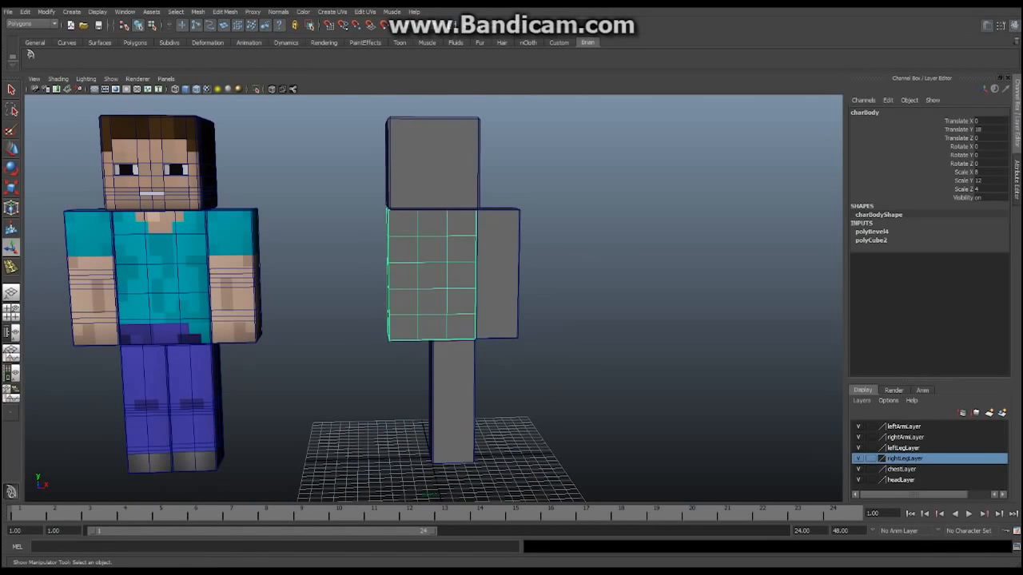
left_click(499, 280)
left_click(454, 392)
scroll(454, 391, "down", 3)
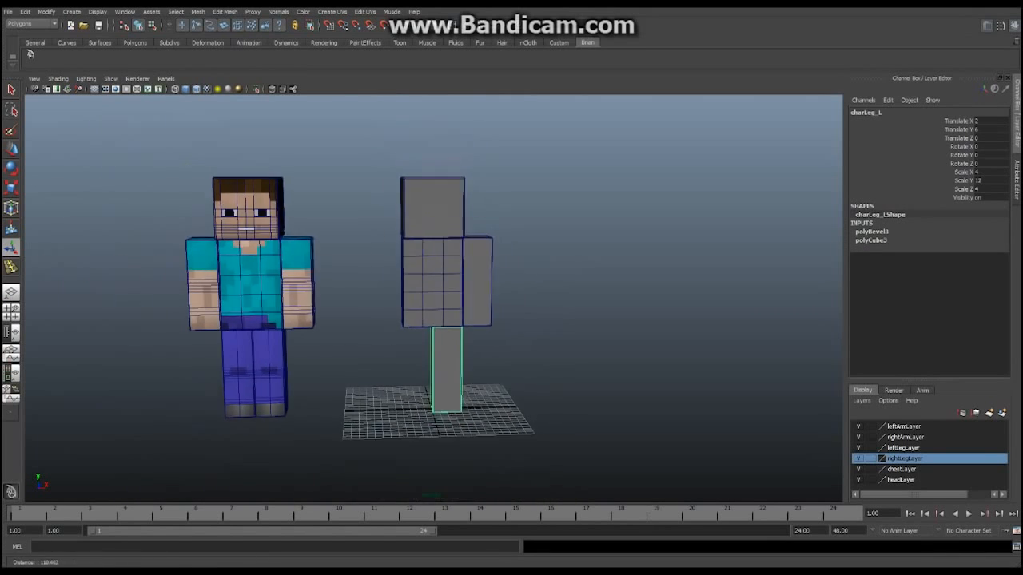
Frame the grey proxy figure and the textured Steve model side by side from the front
left_click_drag(454, 375, 441, 354, "alt")
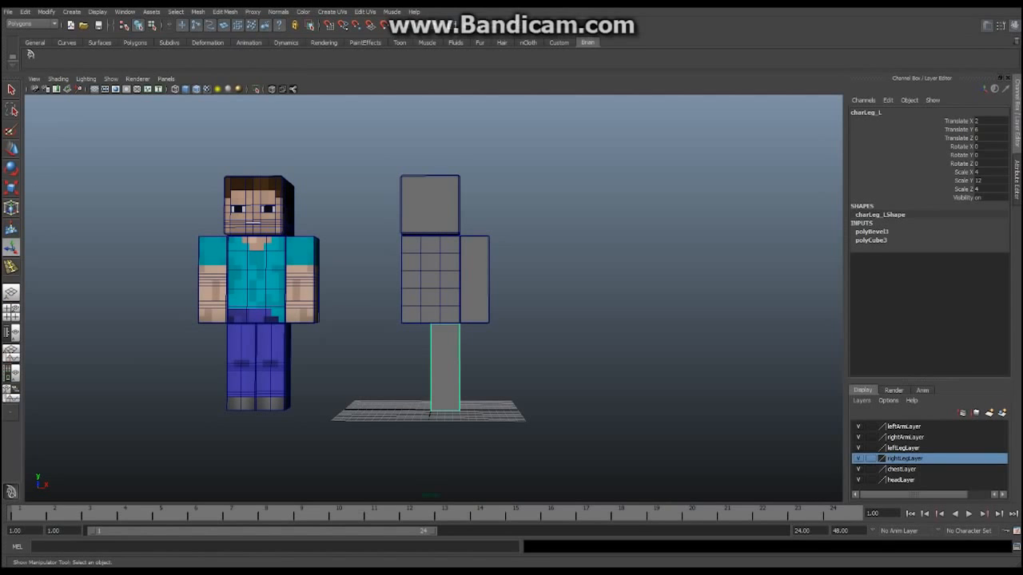
left_click_drag(433, 298, 431, 316, "alt")
right_click_drag(431, 317, 468, 316, "alt")
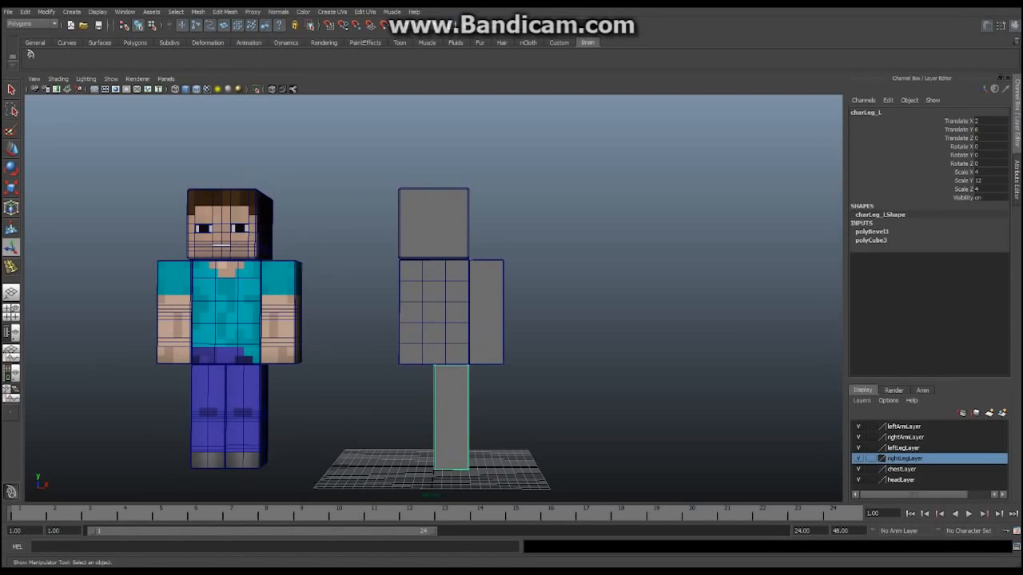
middle_click_drag(468, 317, 486, 323, "alt")
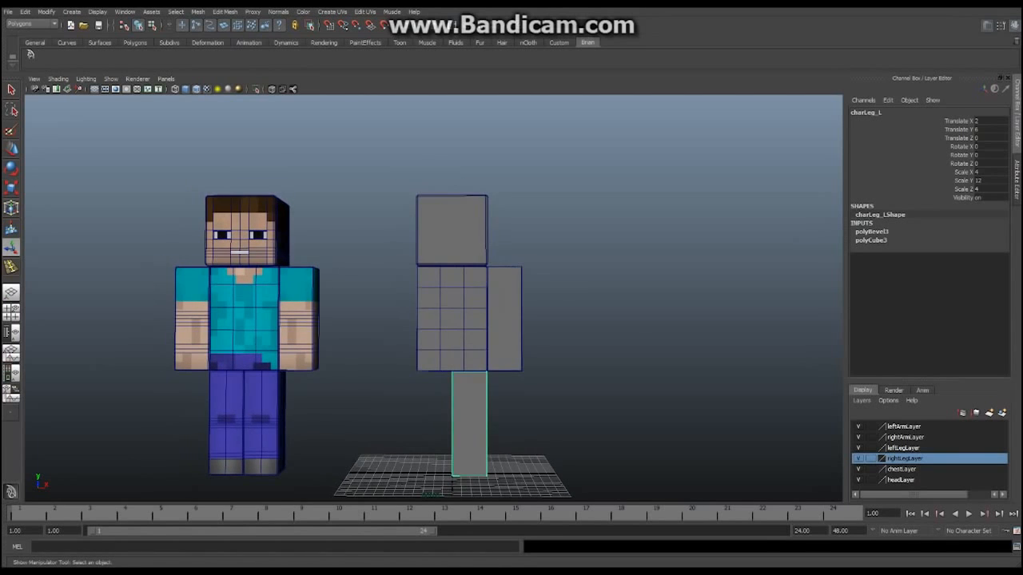
right_click_drag(487, 324, 454, 324, "alt")
middle_click_drag(454, 324, 449, 306, "alt")
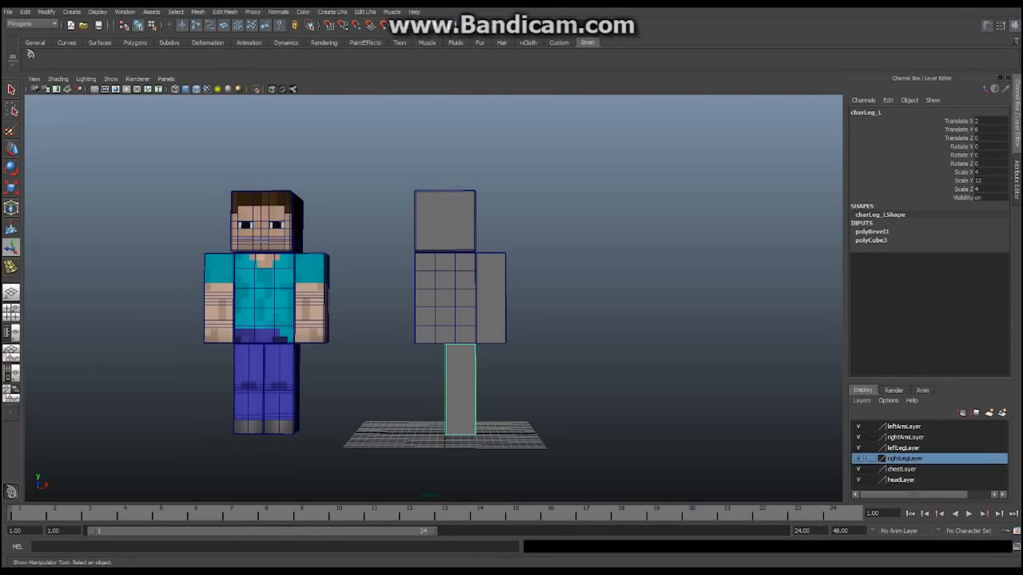